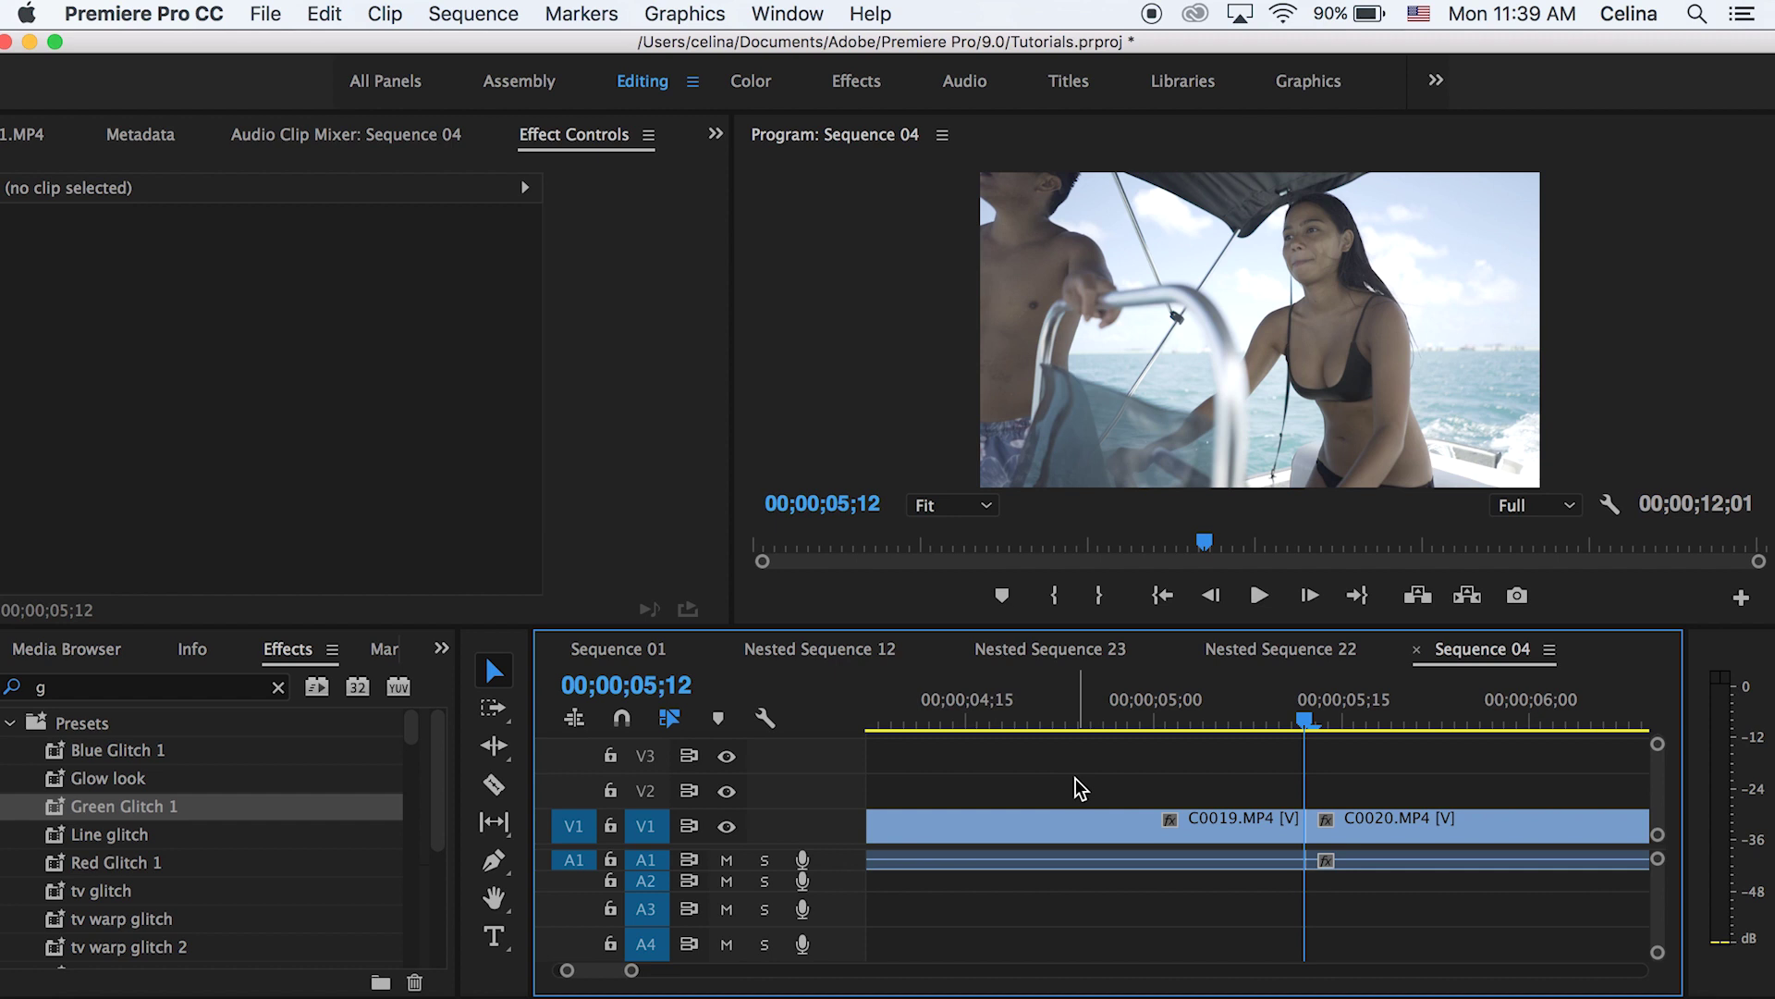
Step: Step the playhead back to 00;00;05;02, ten frames before the C0019–C0020 cut, and pick the Razor tool
key("minus")
key("minus")
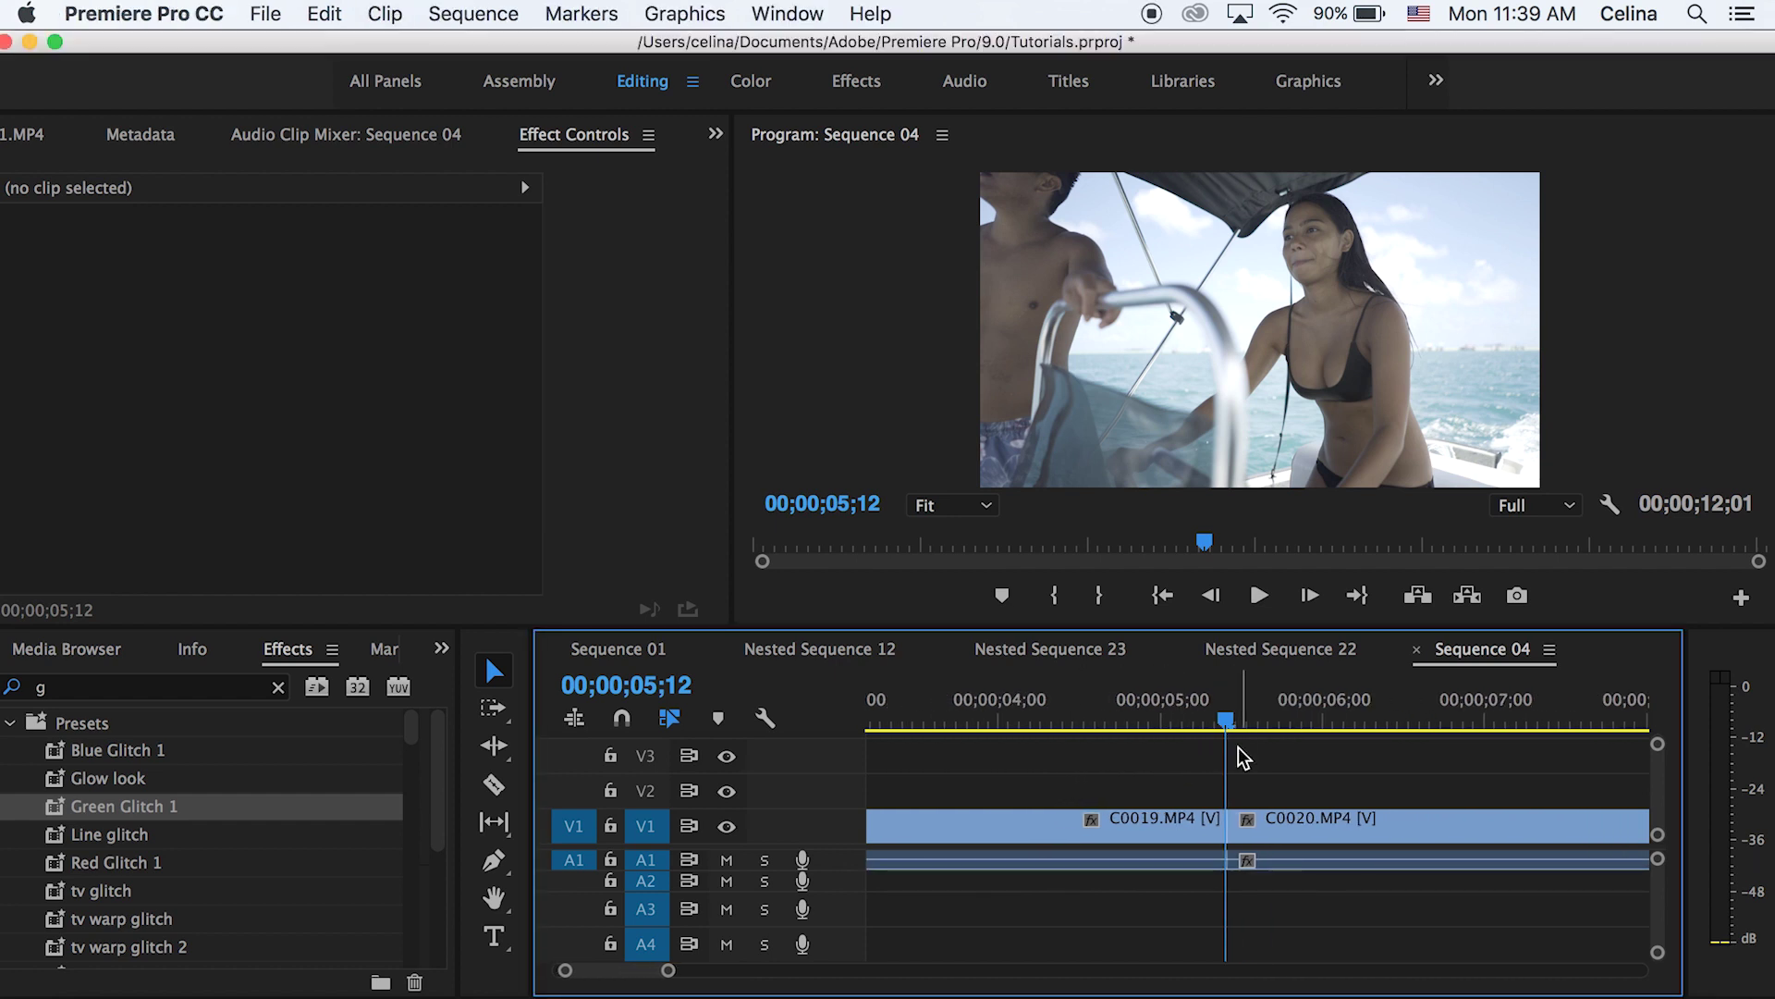
mouse_move(1228, 726)
left_mouse_down()
mouse_move(1149, 718)
mouse_move(1271, 714)
mouse_move(1228, 719)
left_mouse_up()
key("Left")
key("Left")
key("Left")
key("Left")
key("Left")
key("Left")
key("Left")
key("Left")
key("Left")
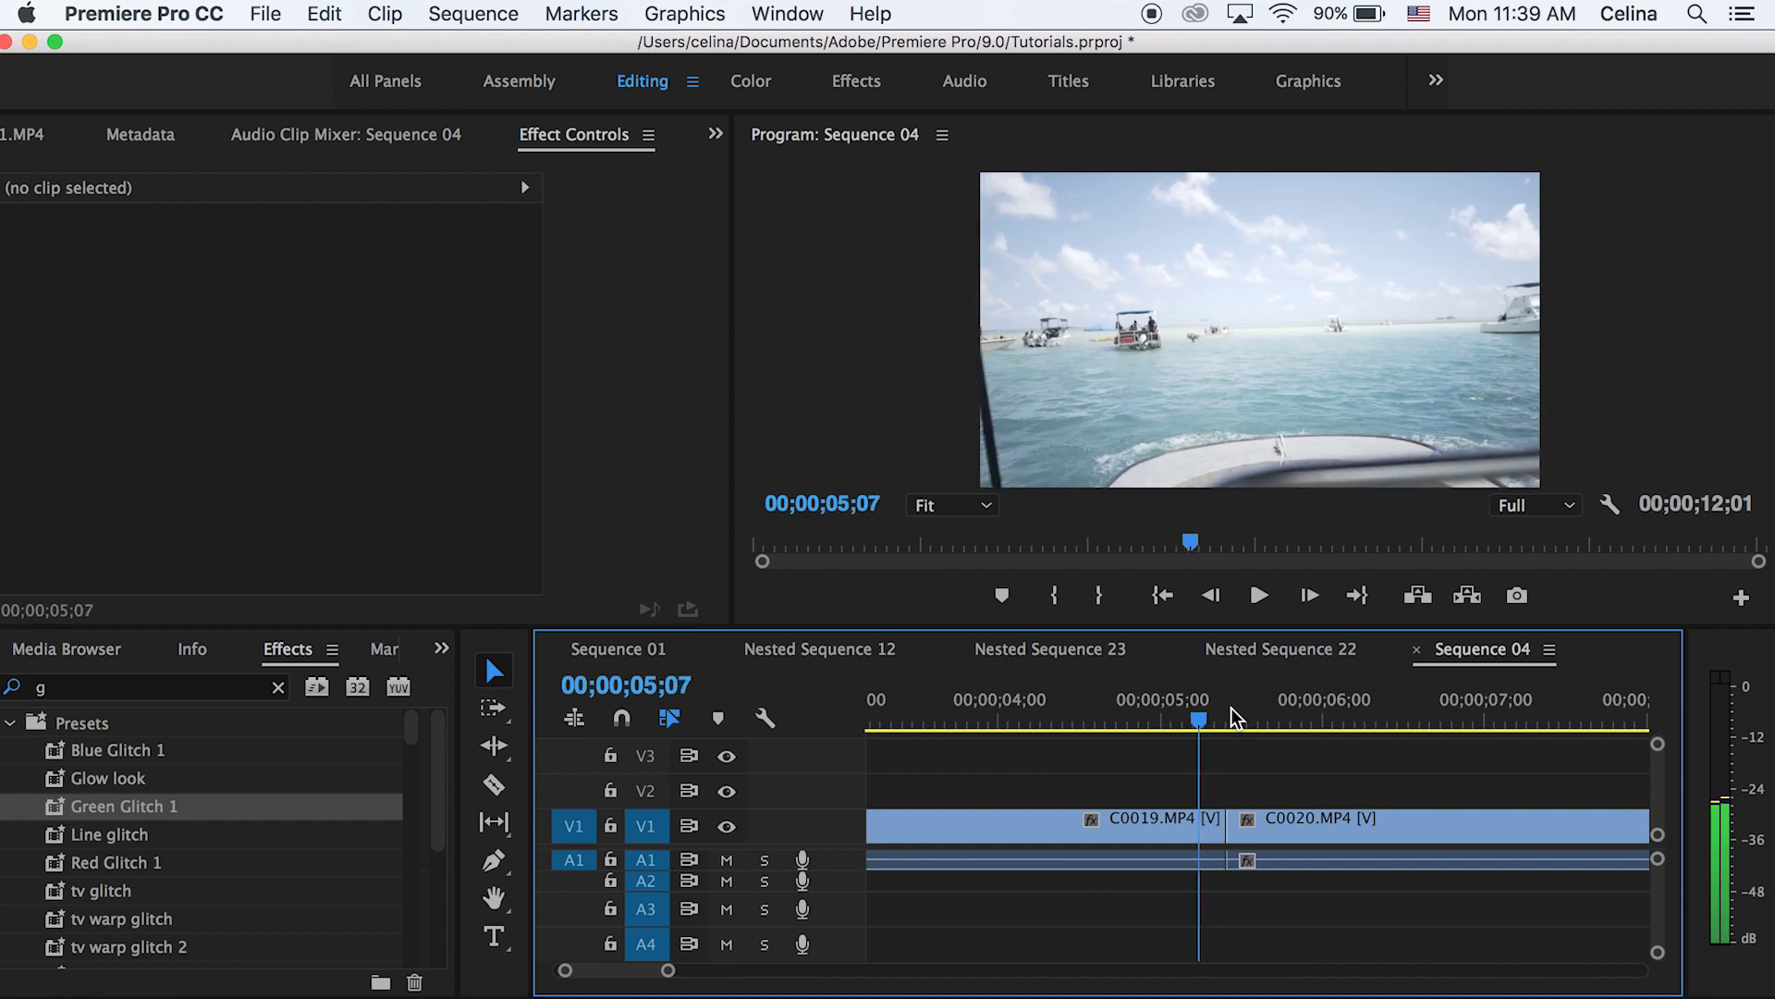
key("Left")
key("equal")
key("equal")
key("c")
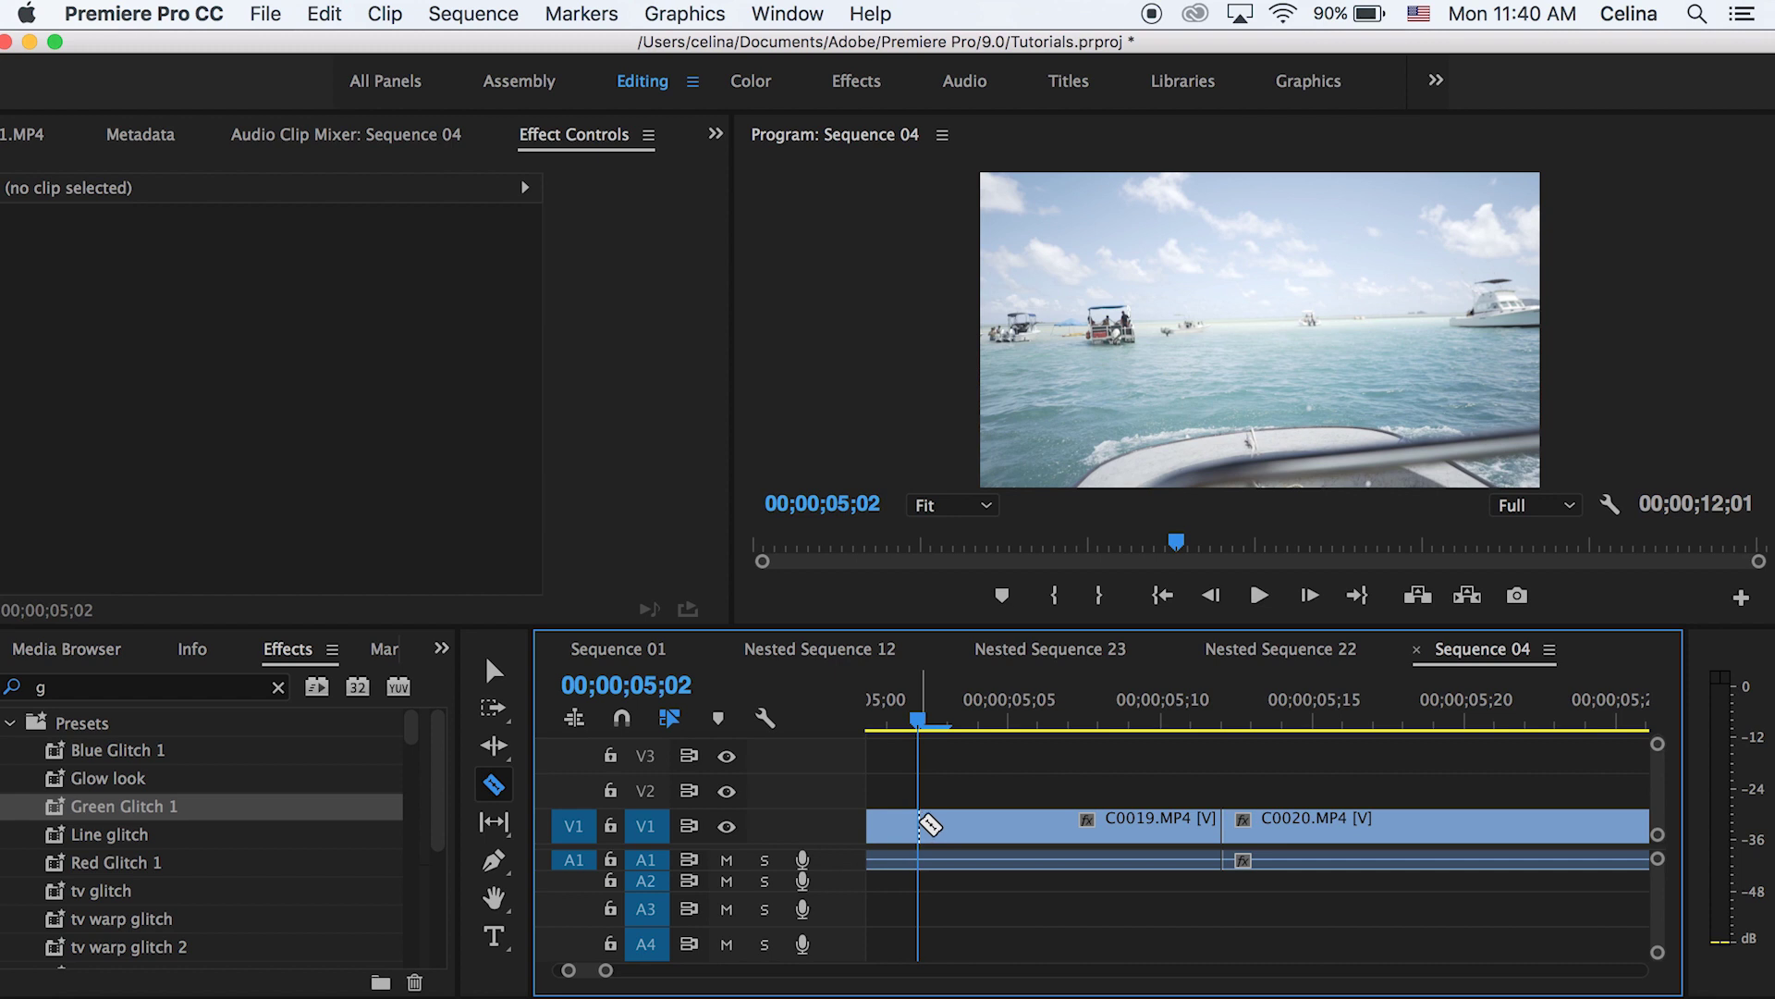
Step: Split C0019 at 05;02, then move the playhead forward past the cut at 05;12
left_click(921, 826)
key("v")
left_click(1223, 719)
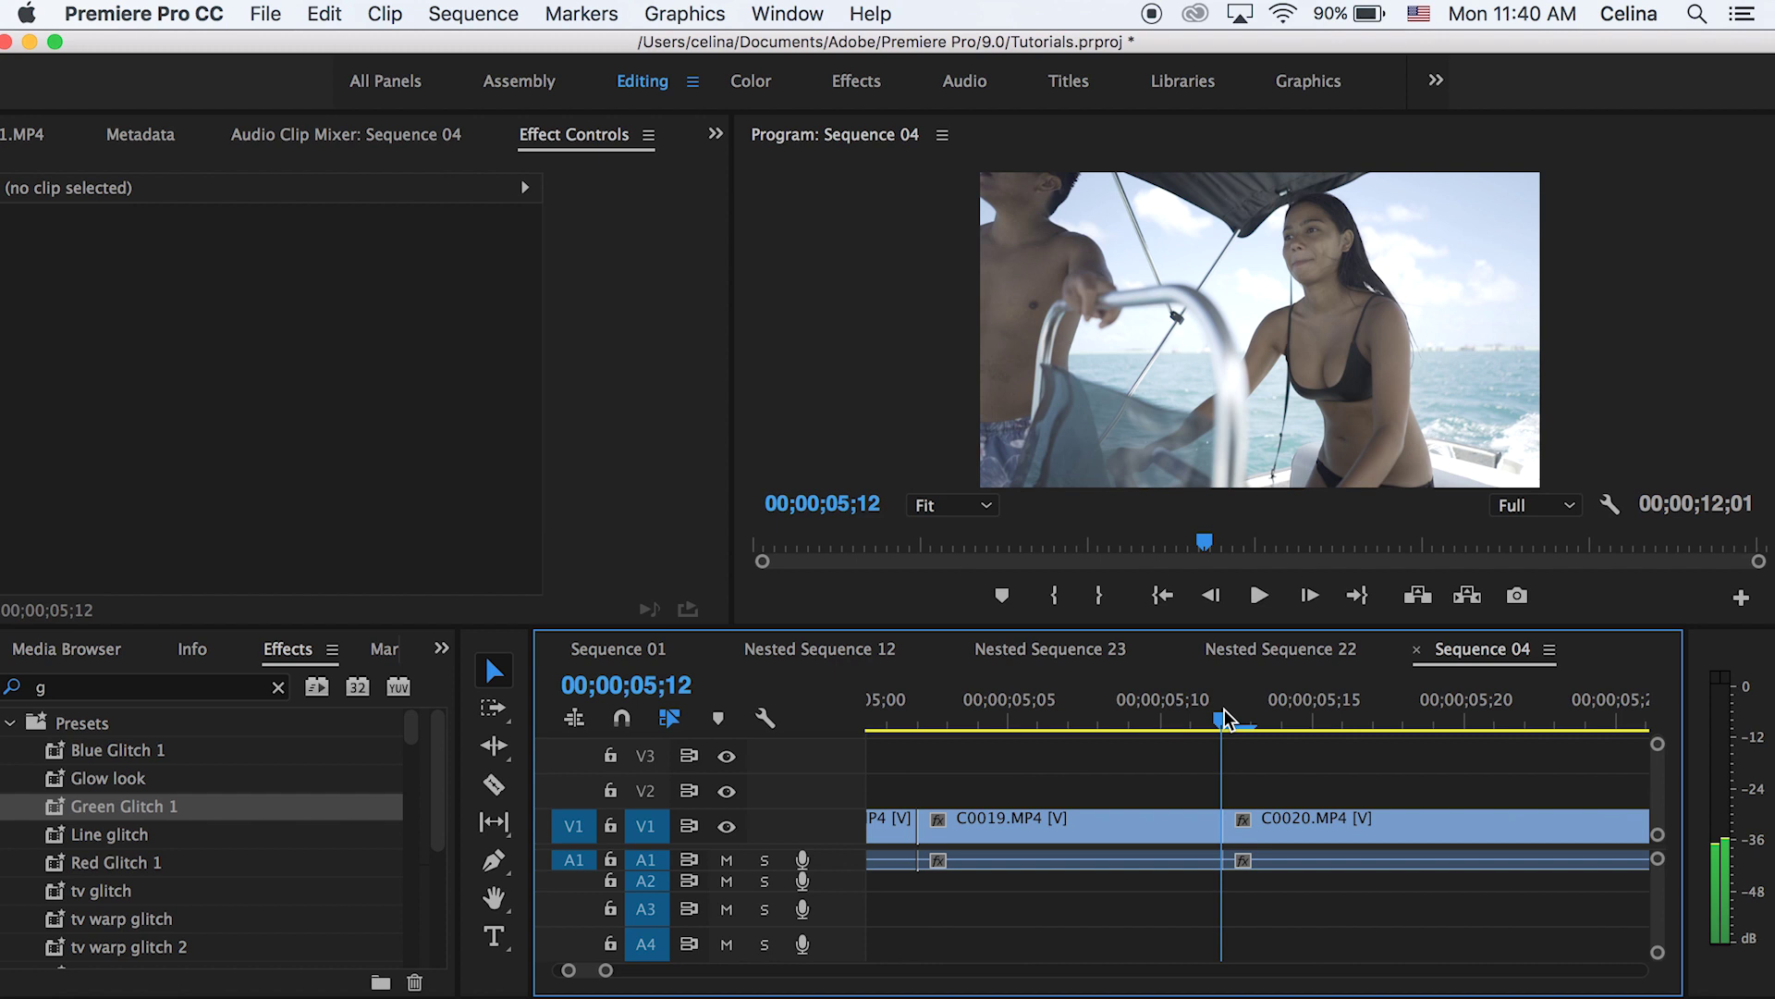
key("minus")
left_click_drag(1234, 718, 1233, 720)
key("Right")
key("Right")
key("Right")
key("Right")
key("Right")
key("Right")
key("Right")
key("Right")
key("Right")
key("Right")
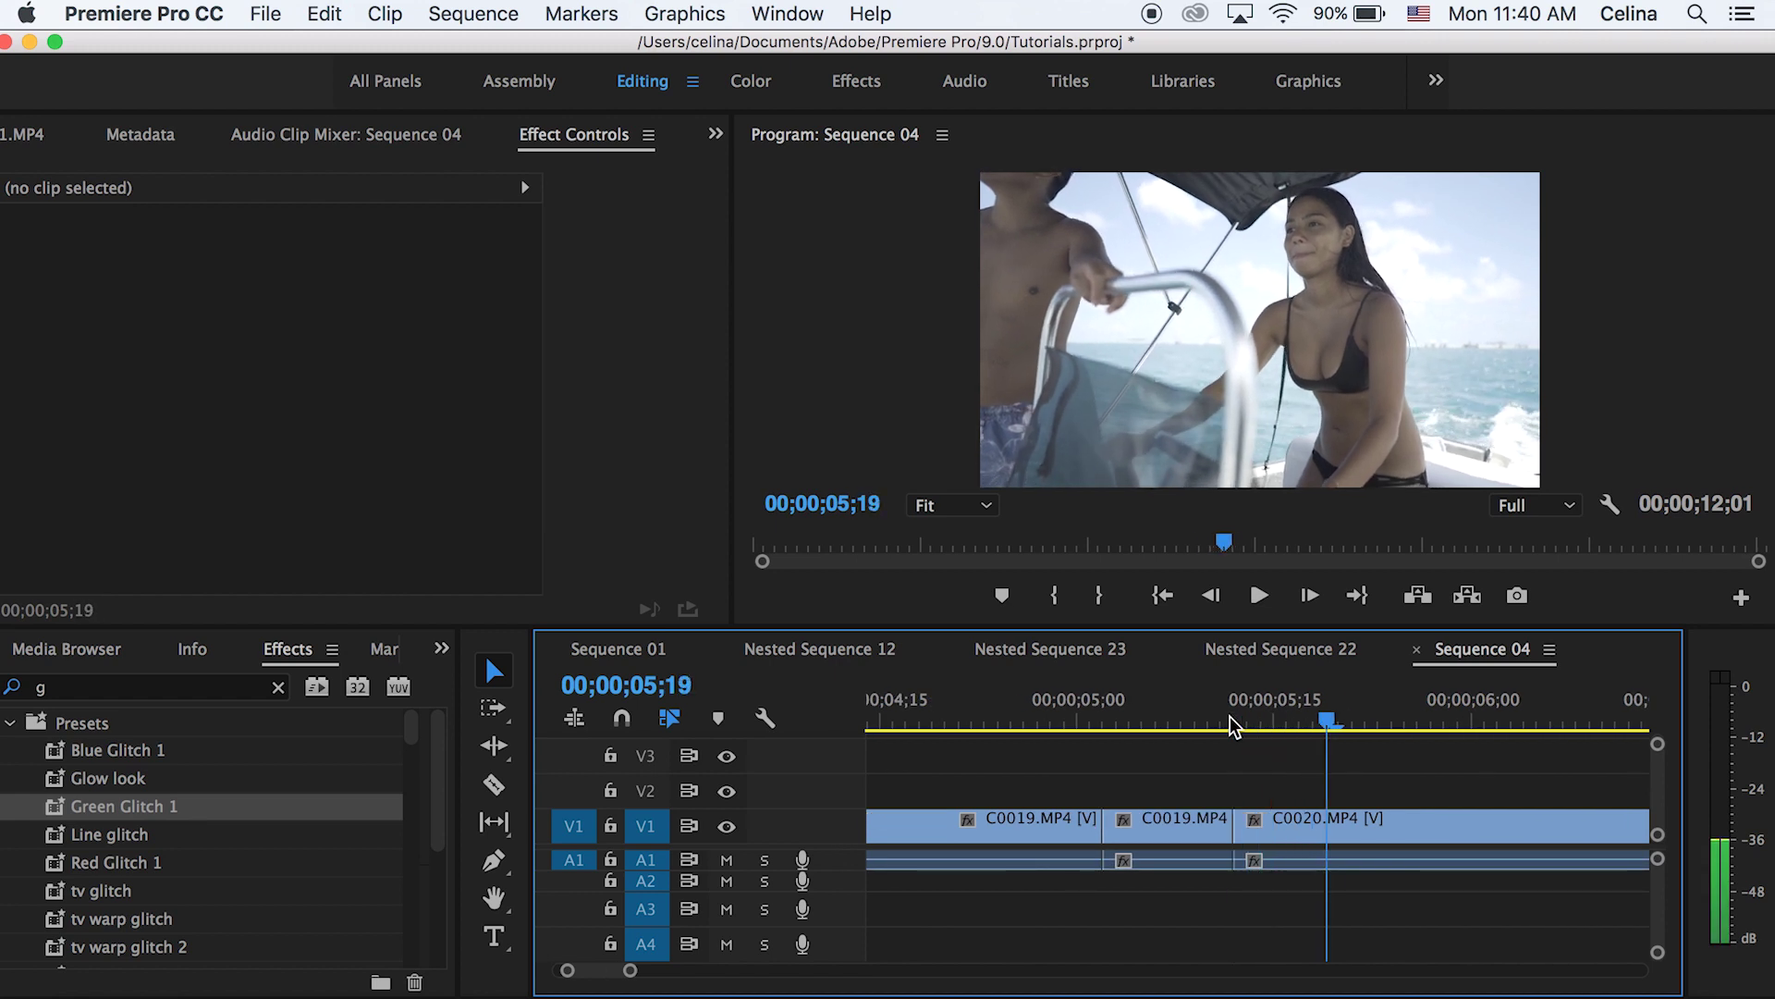
Step: Split C0020 at 05;22, ten frames after the edit, and select the short C0019 piece
key("c")
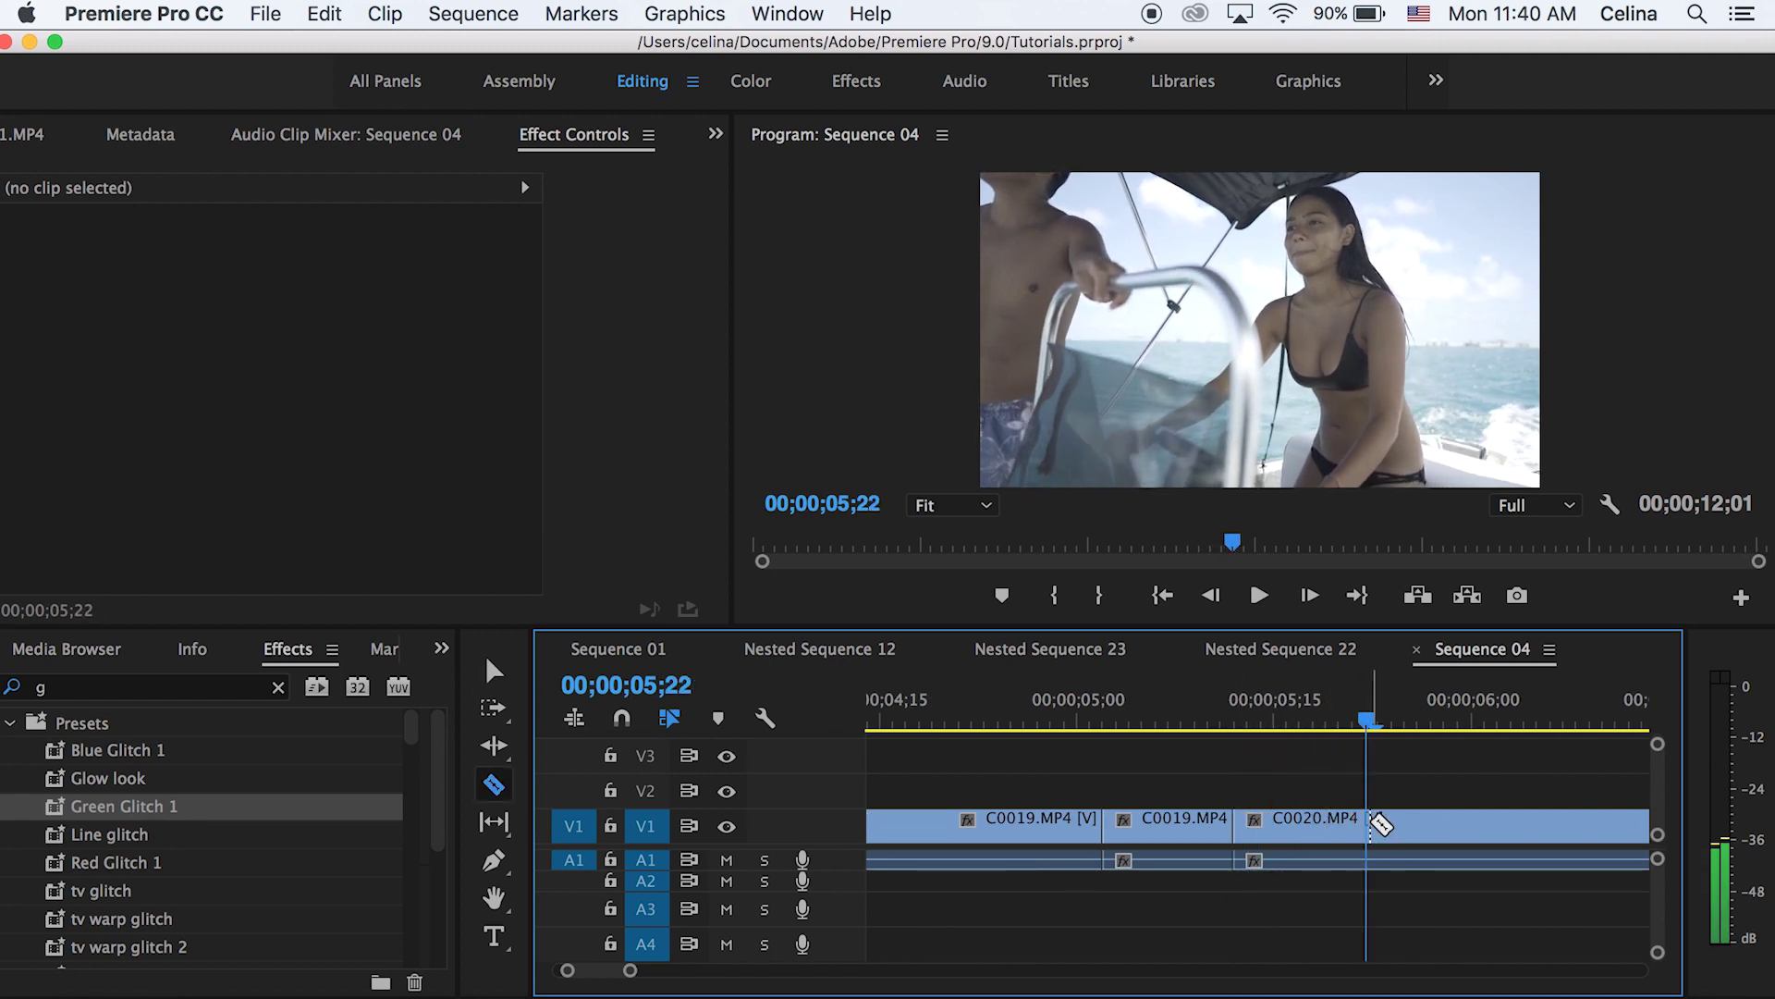
left_click(1366, 826)
key("v")
key("minus")
left_click_drag(1197, 717, 1170, 719)
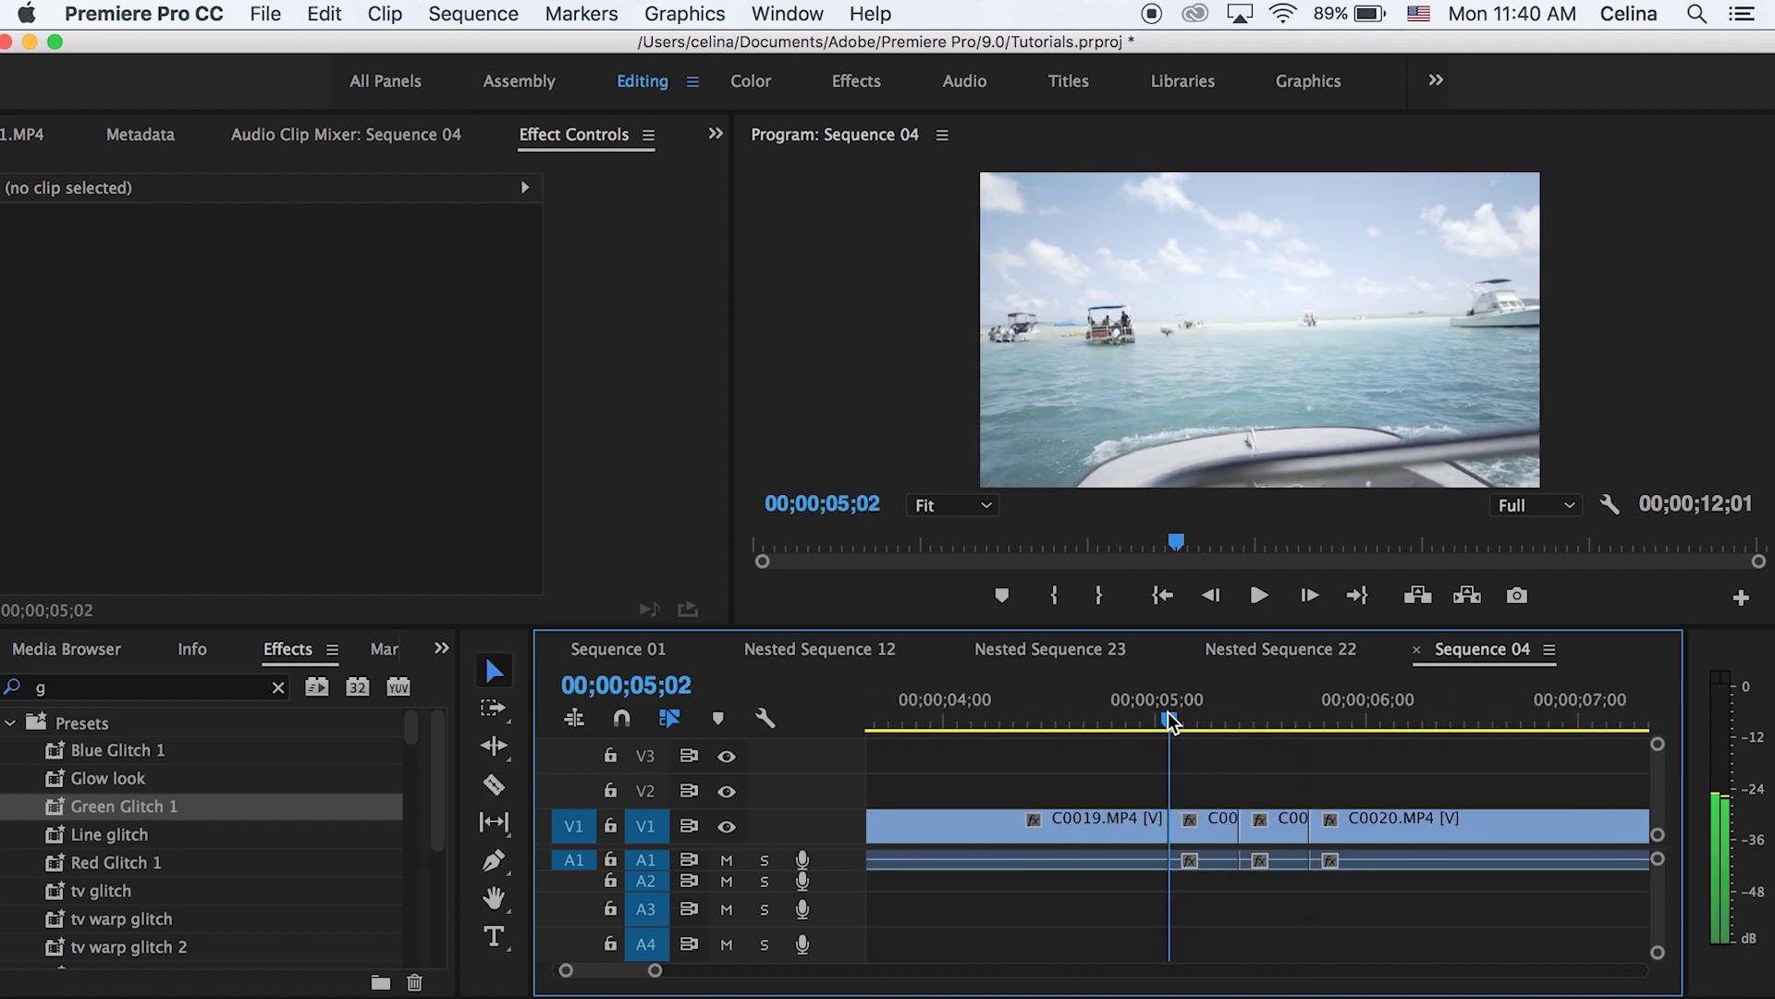
left_click(1204, 815)
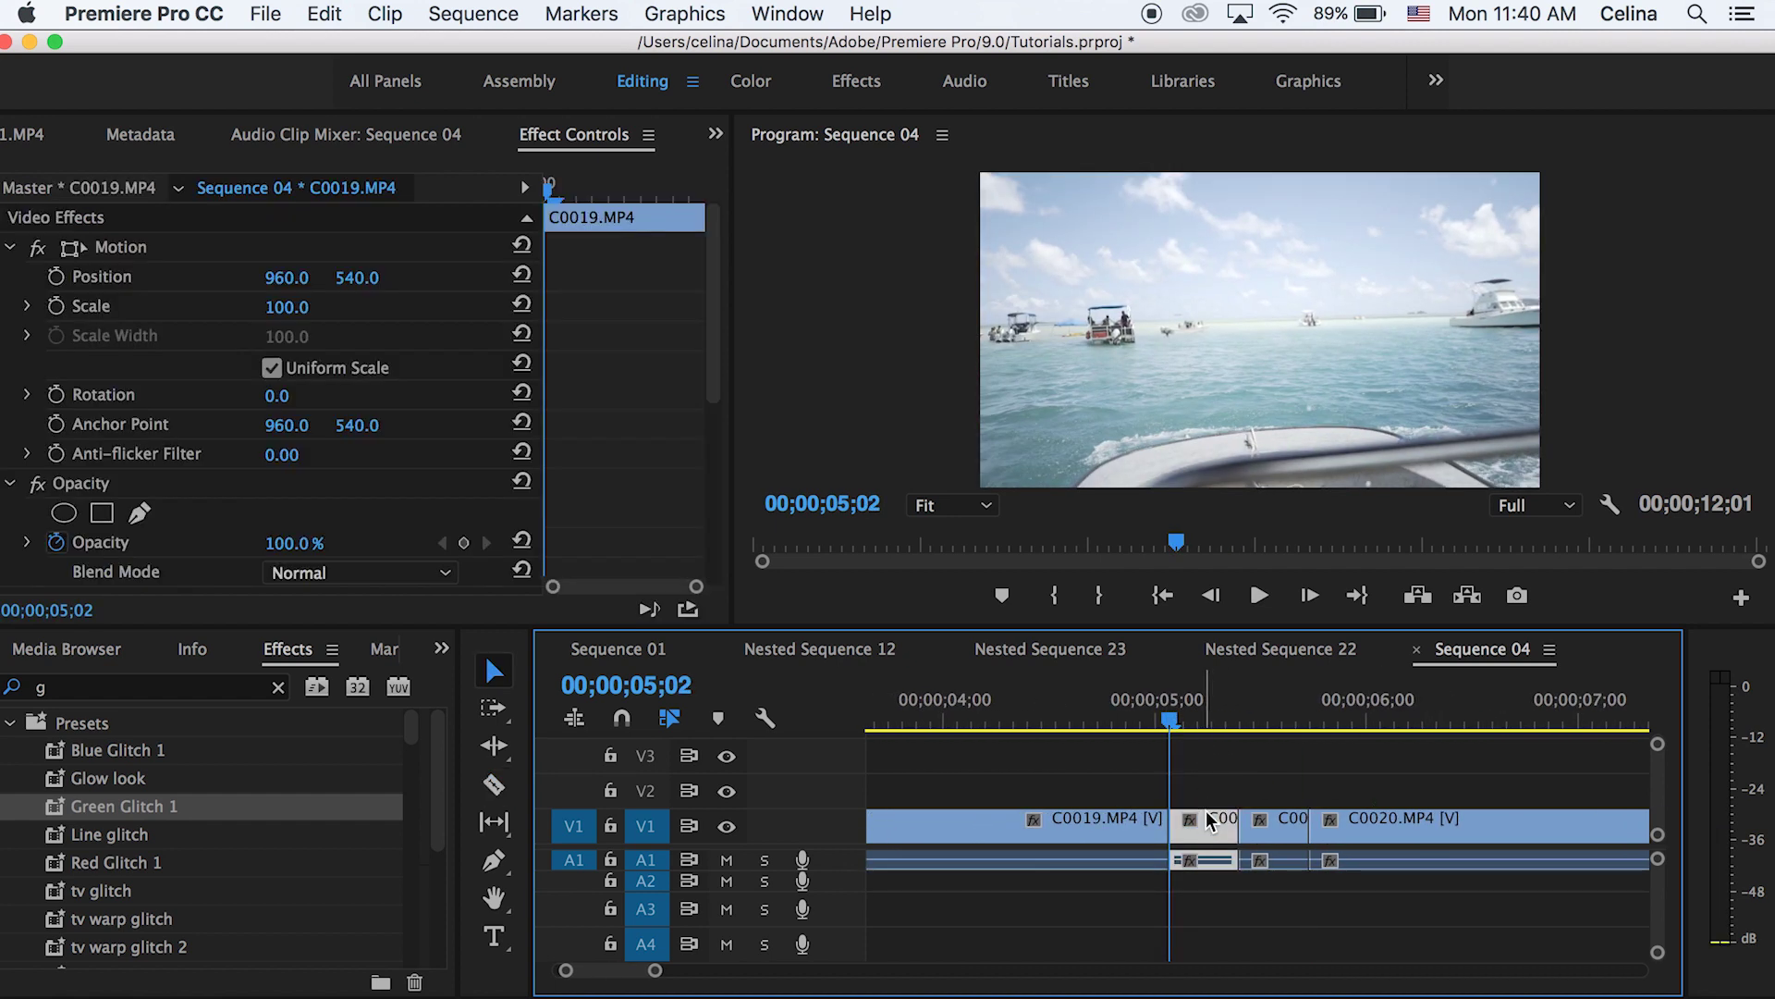
Step: Search Effects for '6 scree' and apply 6 Screens to the short C0019 and C0020 pieces
left_click(278, 687)
left_click(211, 688)
type("6 scree")
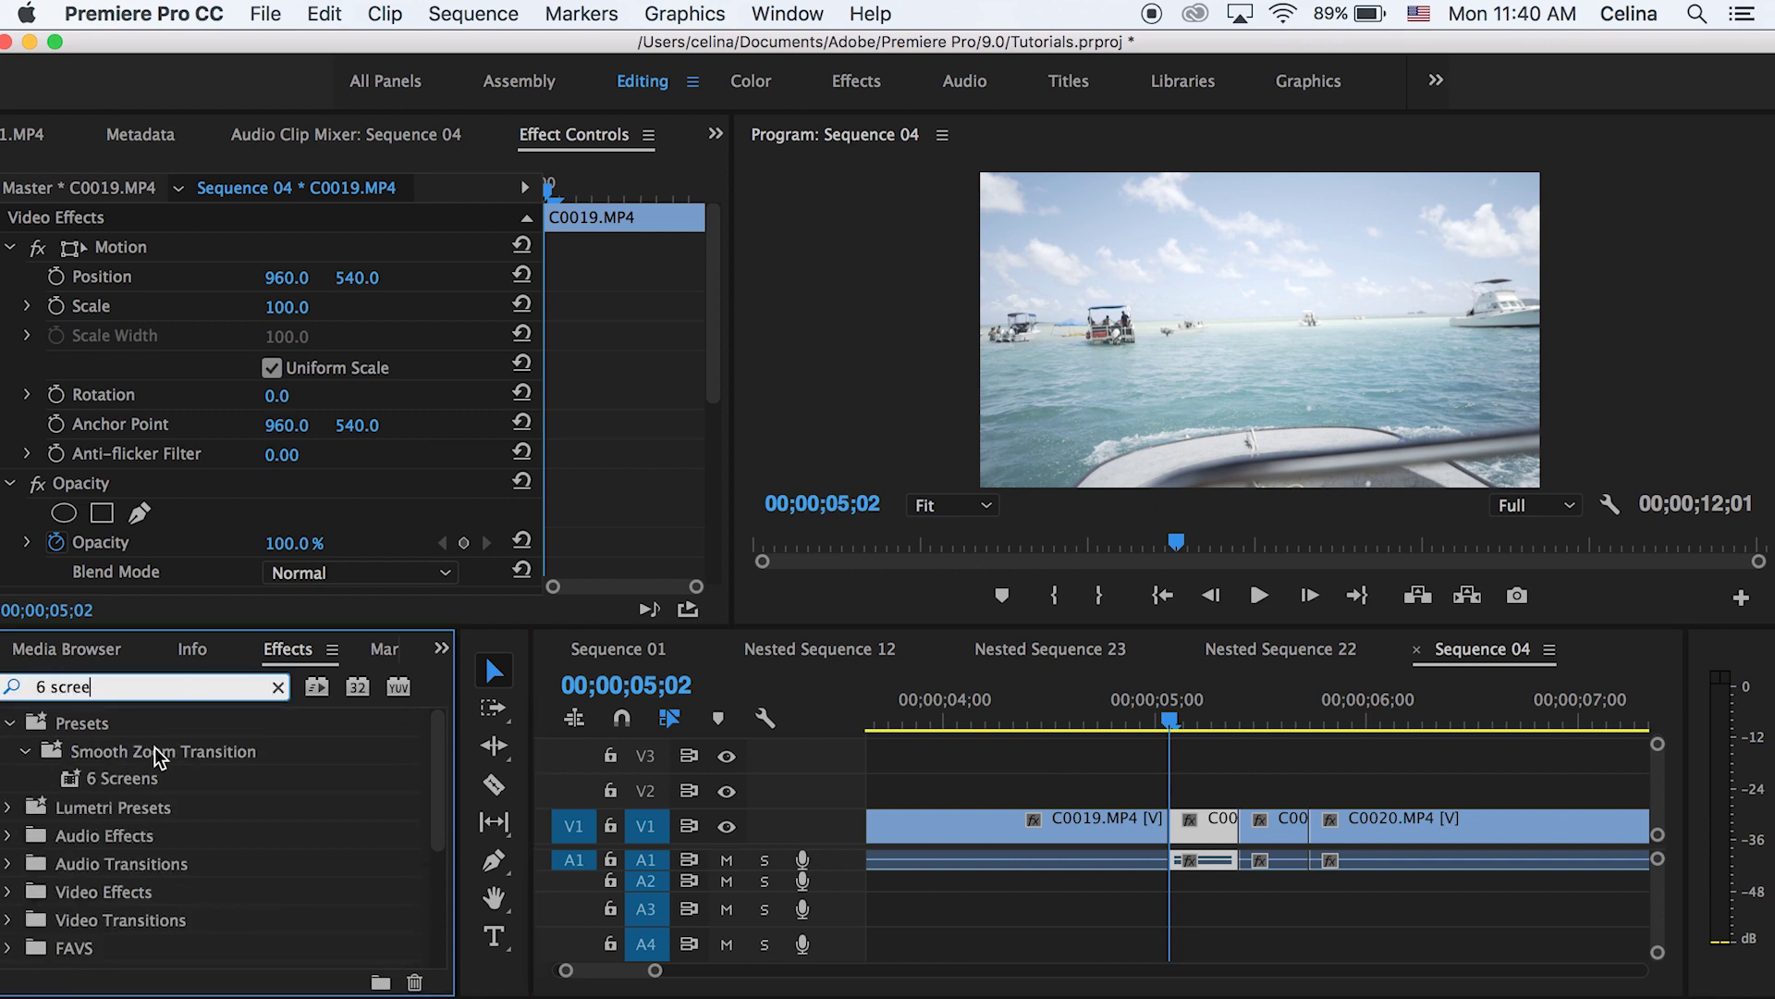
left_click_drag(171, 778, 1204, 824)
left_click_drag(73, 777, 1268, 828)
left_click(1189, 834)
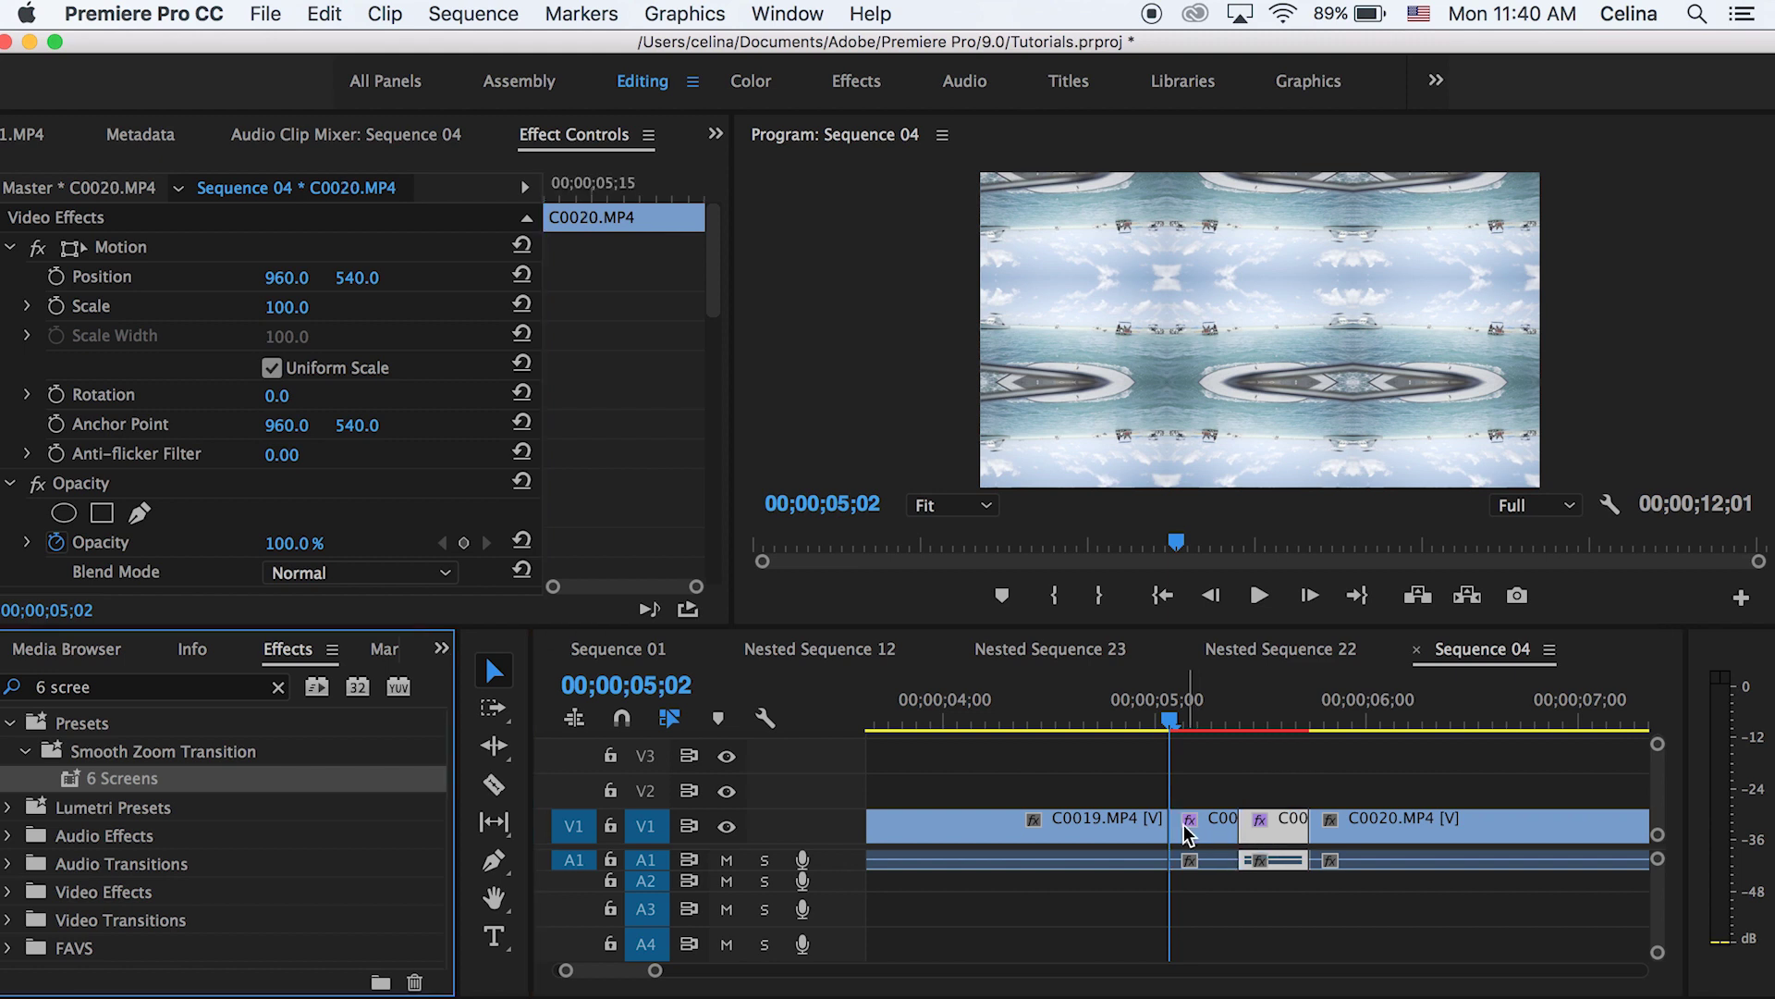
Step: Set Motion Scale to 300 on the short C0019 piece, then on the short C0020 piece
left_click(294, 305)
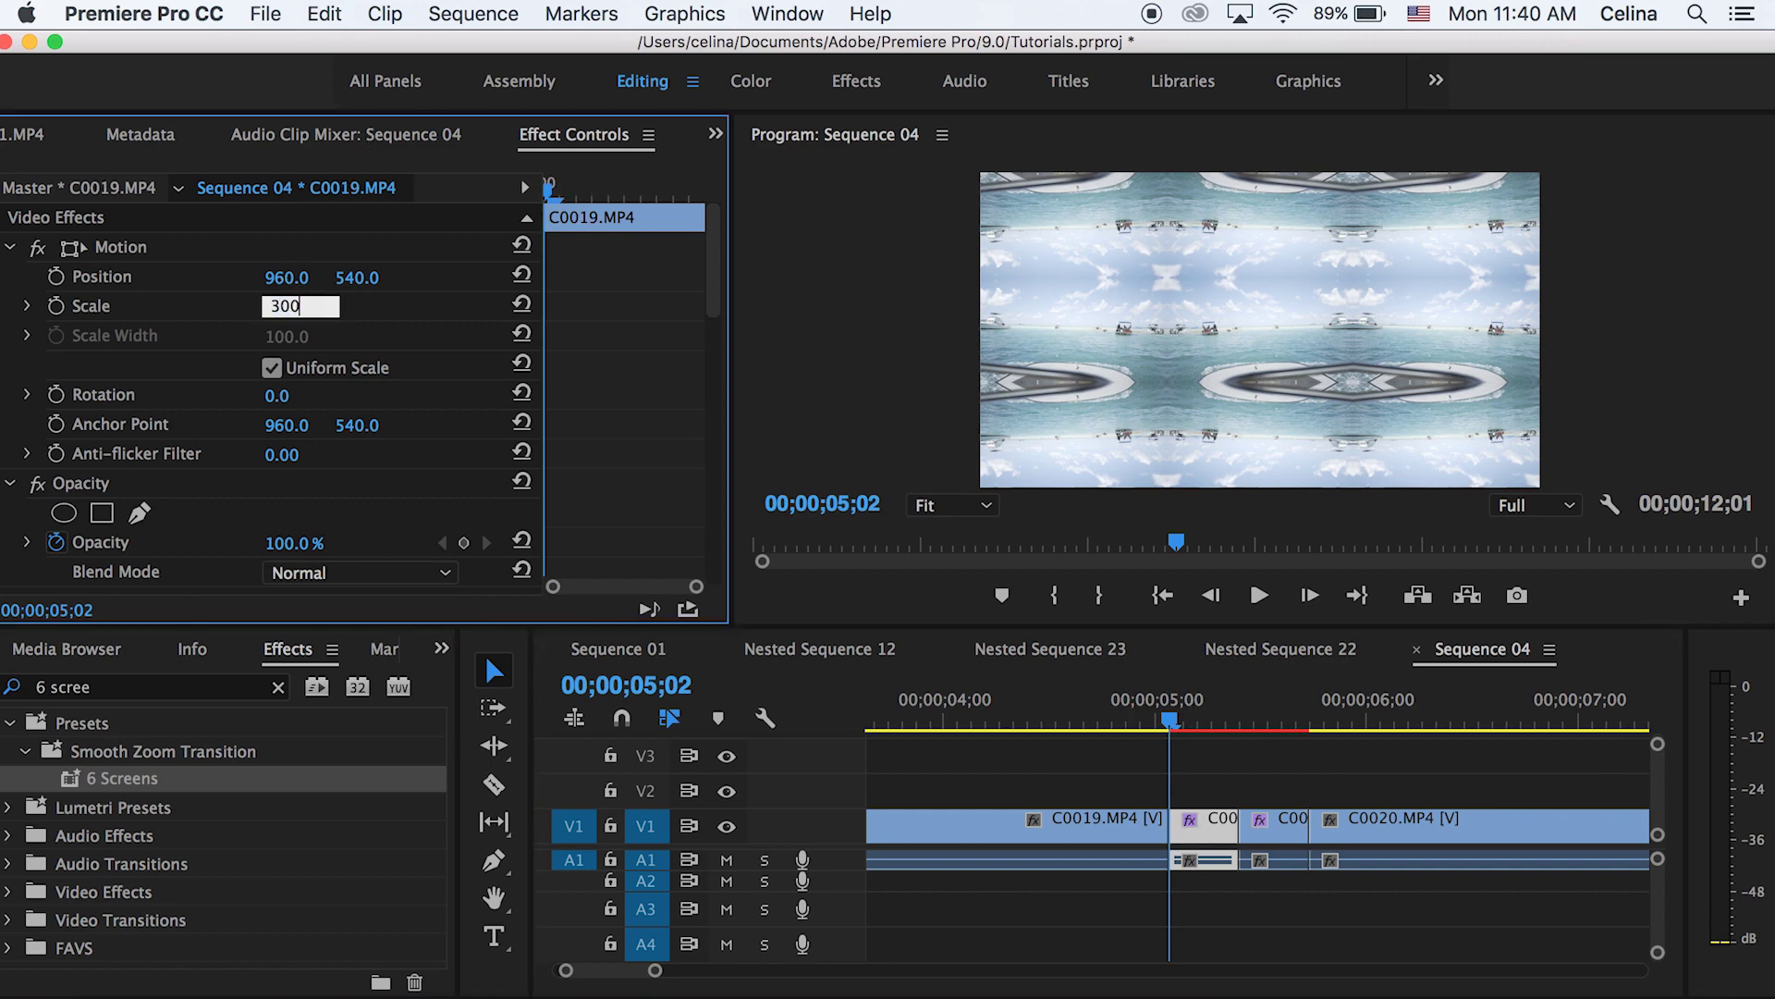
key("Return")
left_click(1283, 823)
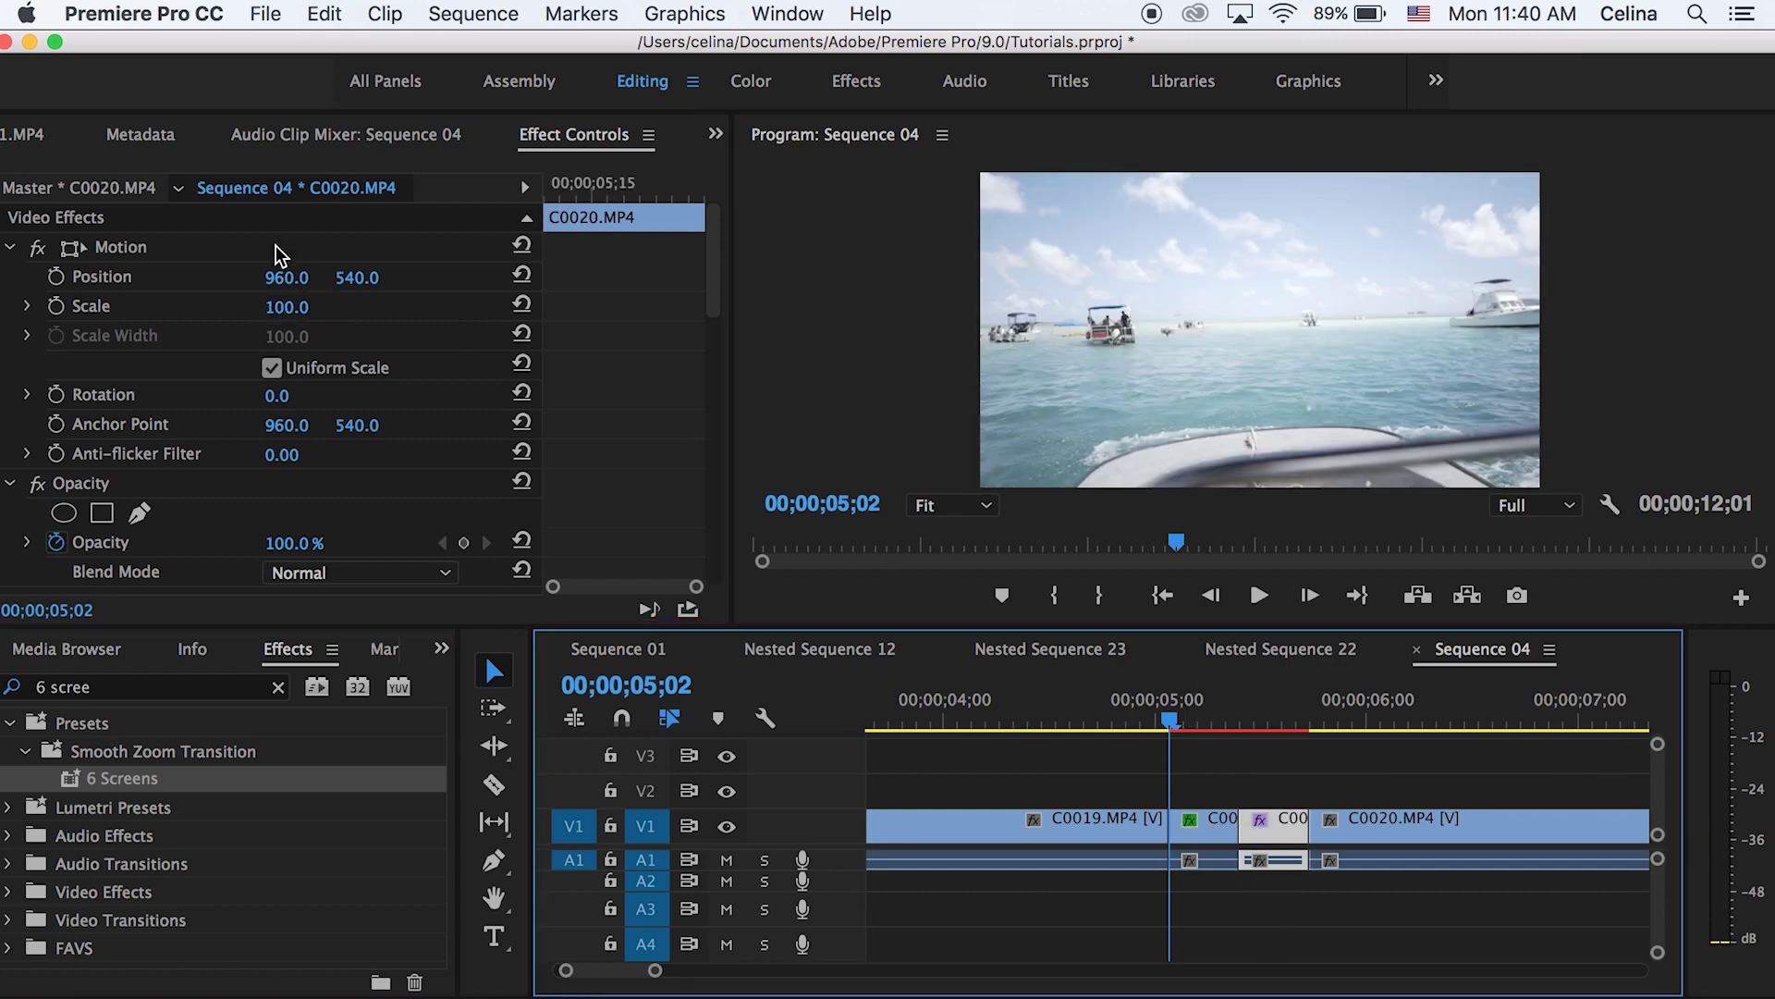
left_click(1254, 712)
left_click(315, 307)
type("300")
key("Return")
left_click_drag(1180, 714, 1170, 714)
left_click(1211, 833)
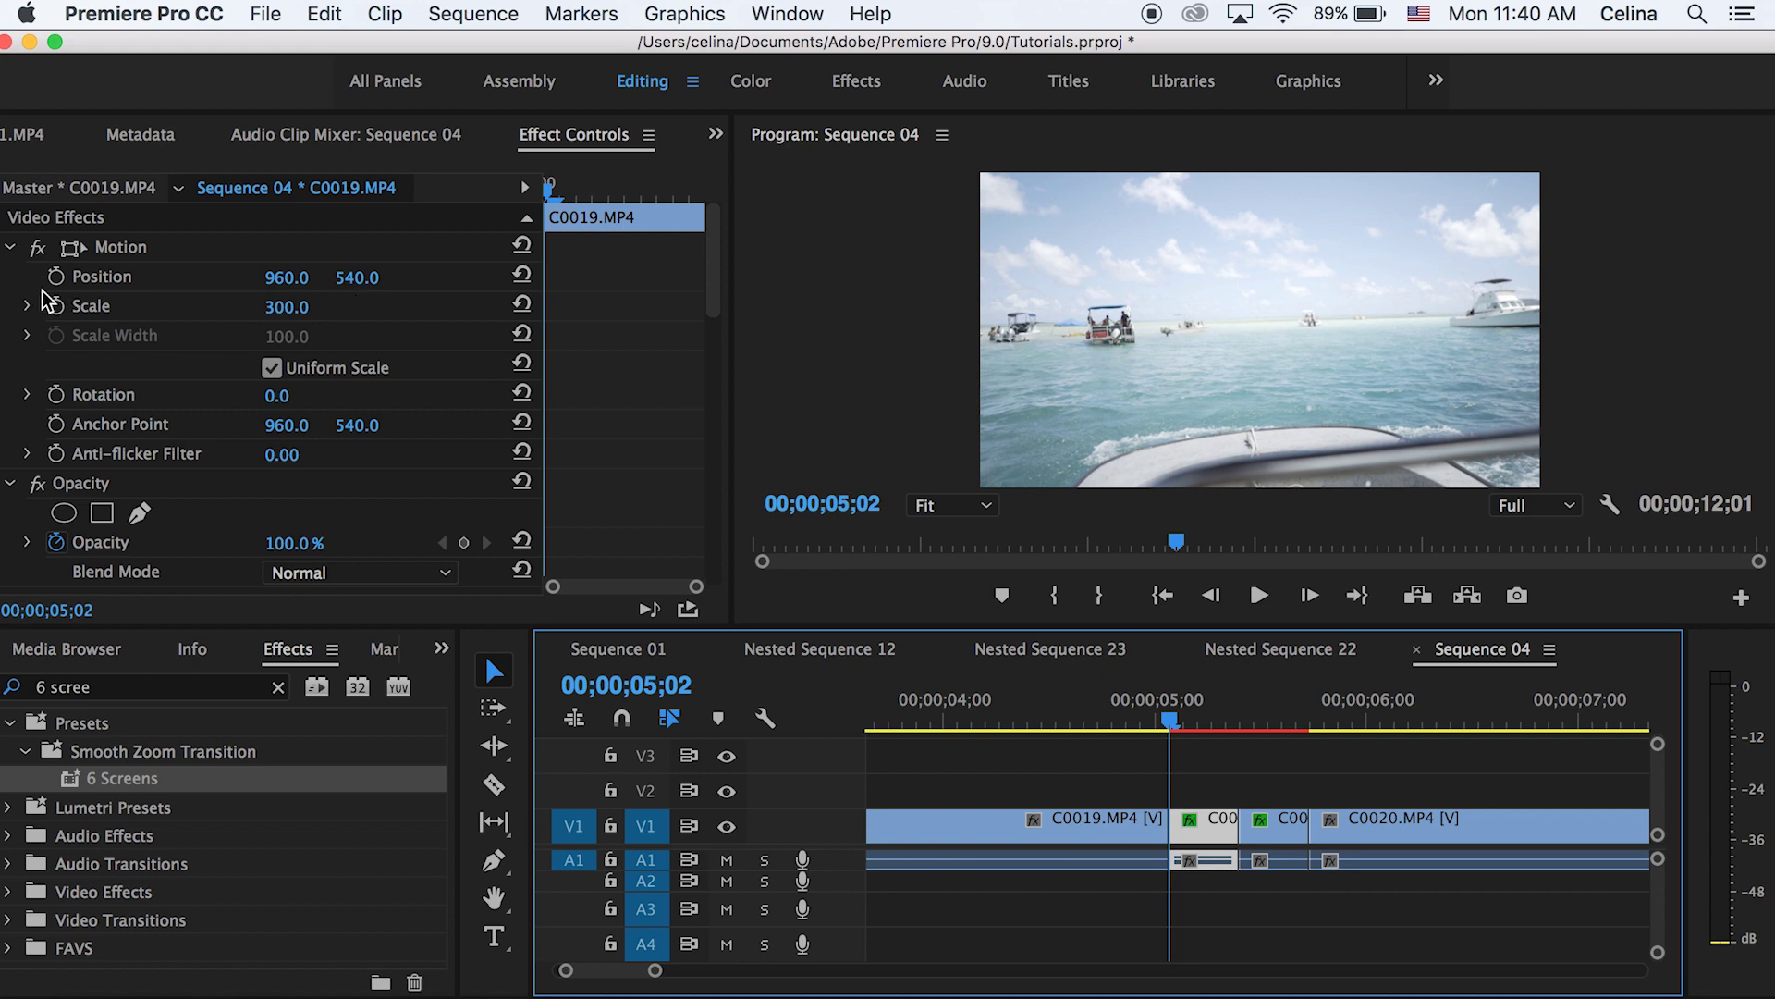
left_click(122, 266)
Step: Keyframe C0019's Position and Rotation, ending at Position 306, 1022 and Rotation -18°
left_click(56, 394)
left_click_drag(549, 190, 690, 182)
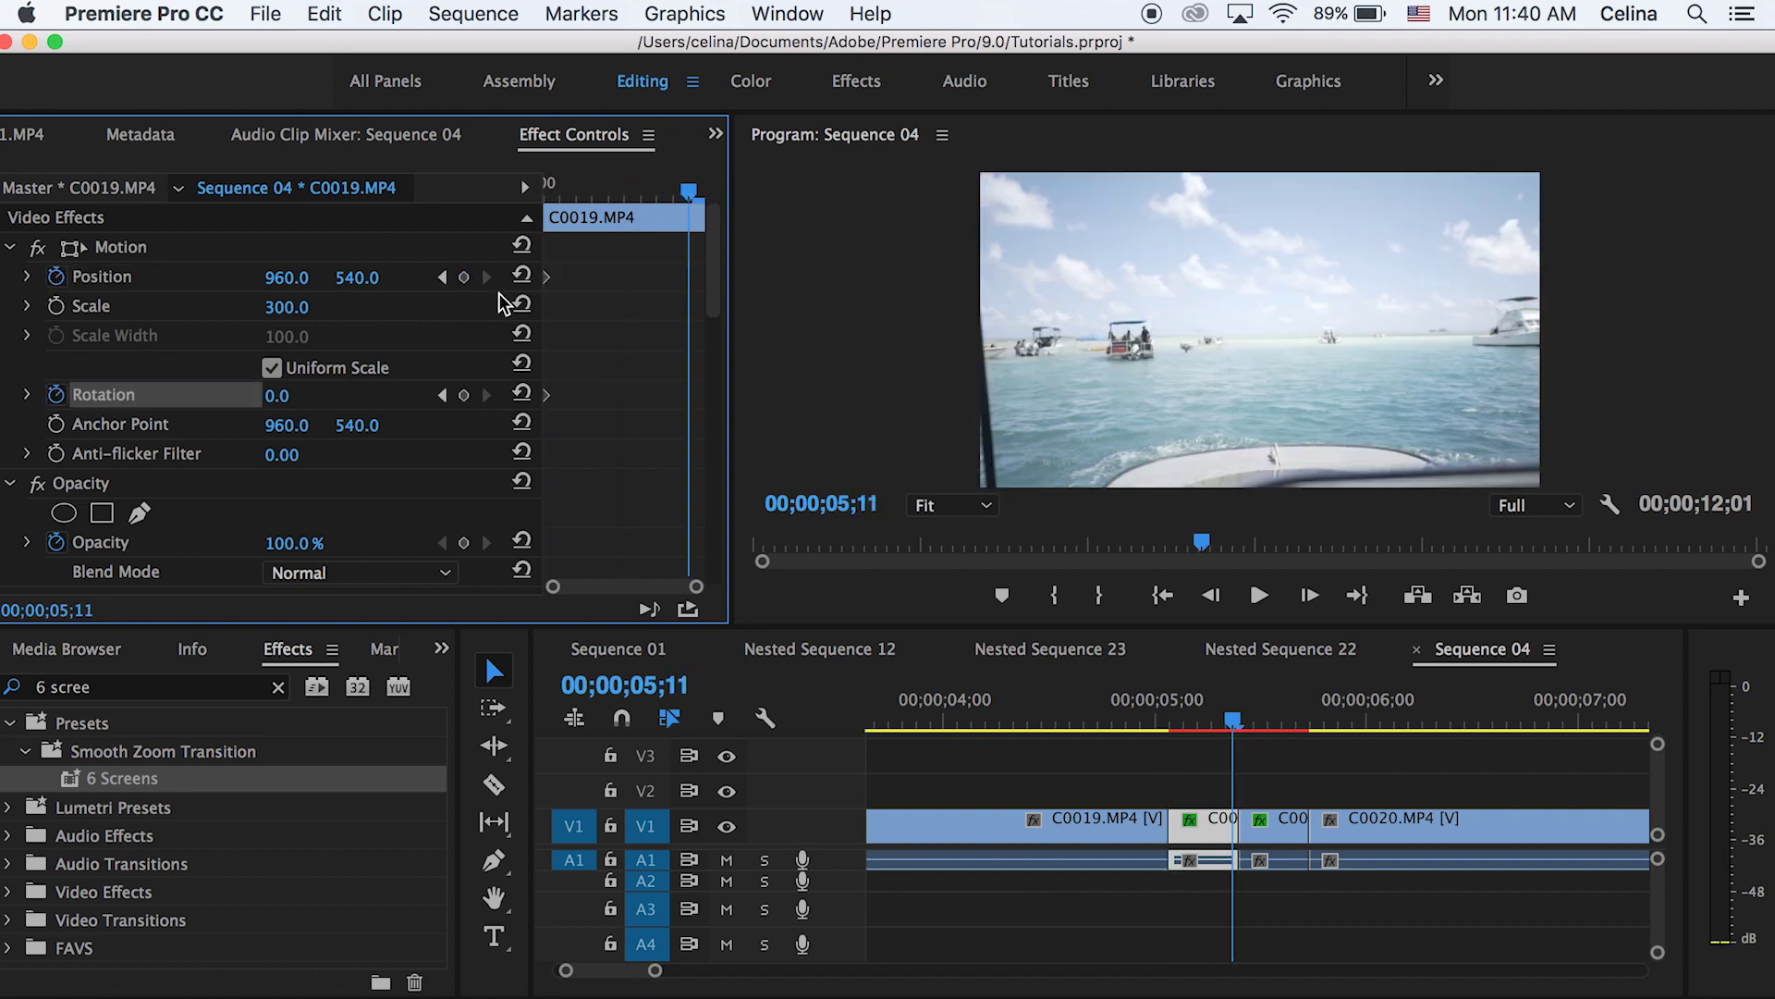
left_click_drag(360, 282, 270, 278)
left_click_drag(283, 398, 261, 395)
Step: Preview the C0019 motion from 05;02, then select the short C0020 piece
key("space")
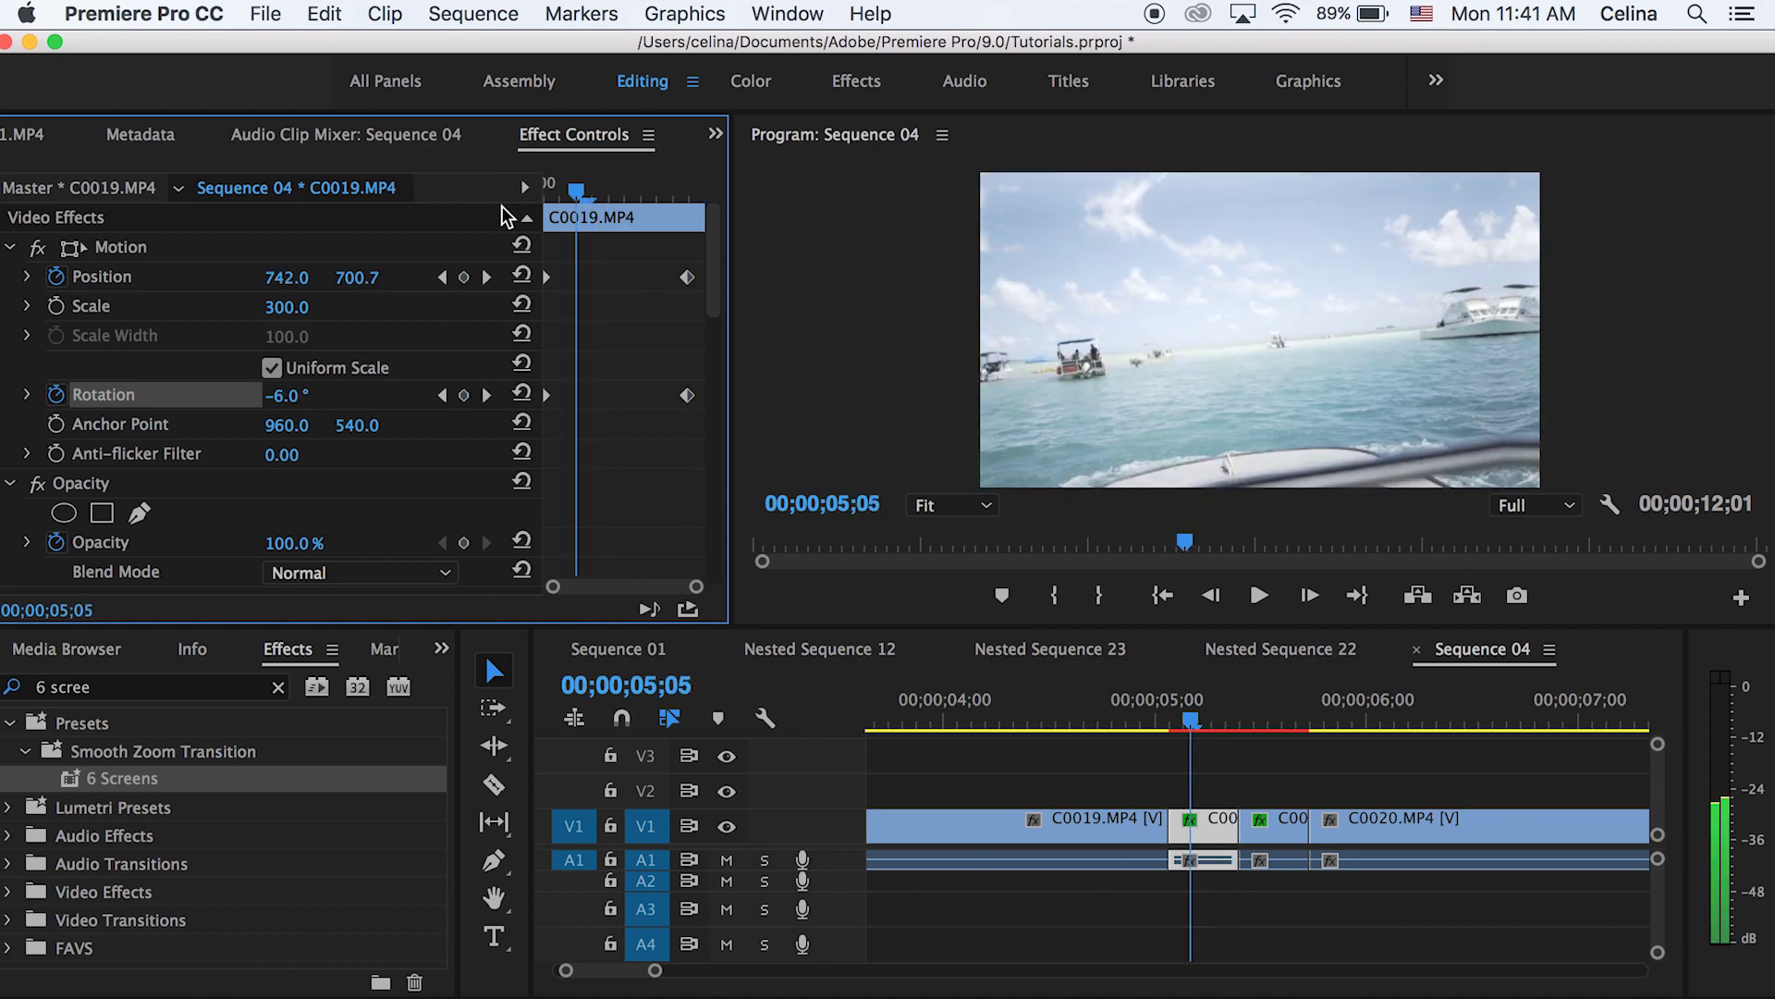
key("space")
left_click_drag(640, 188, 483, 180)
key("space")
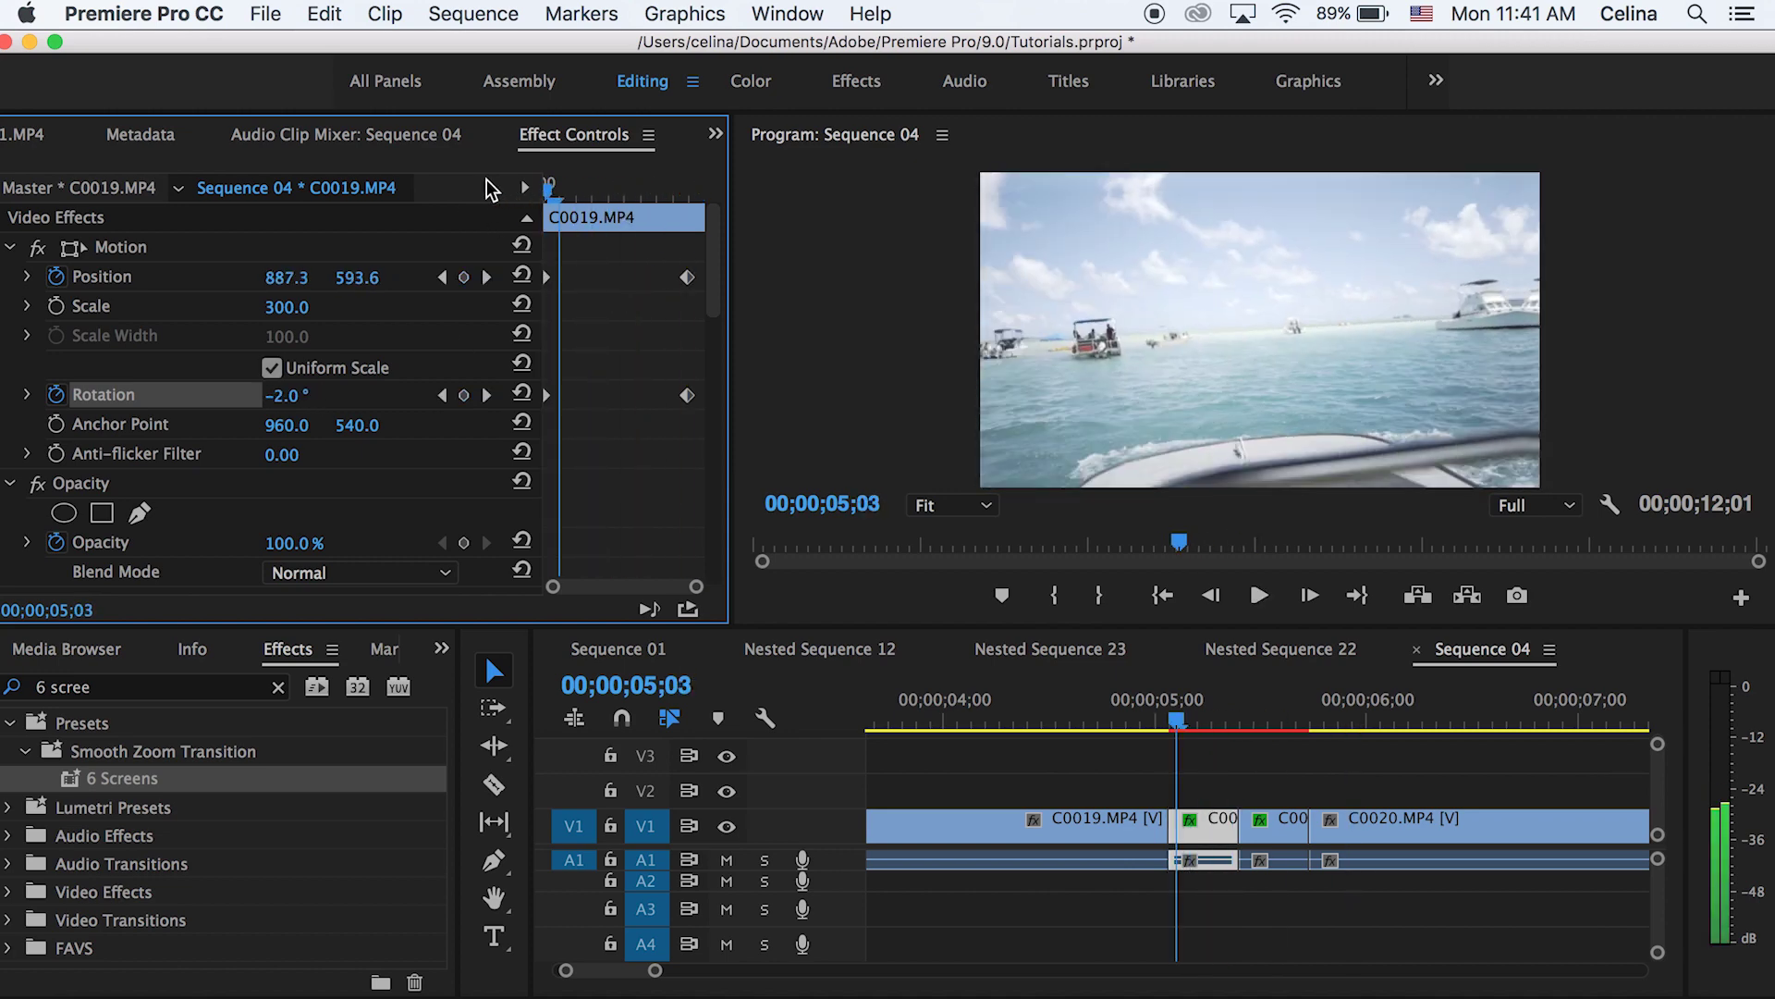
key("space")
left_click_drag(645, 178, 476, 155)
key("Up")
key("space")
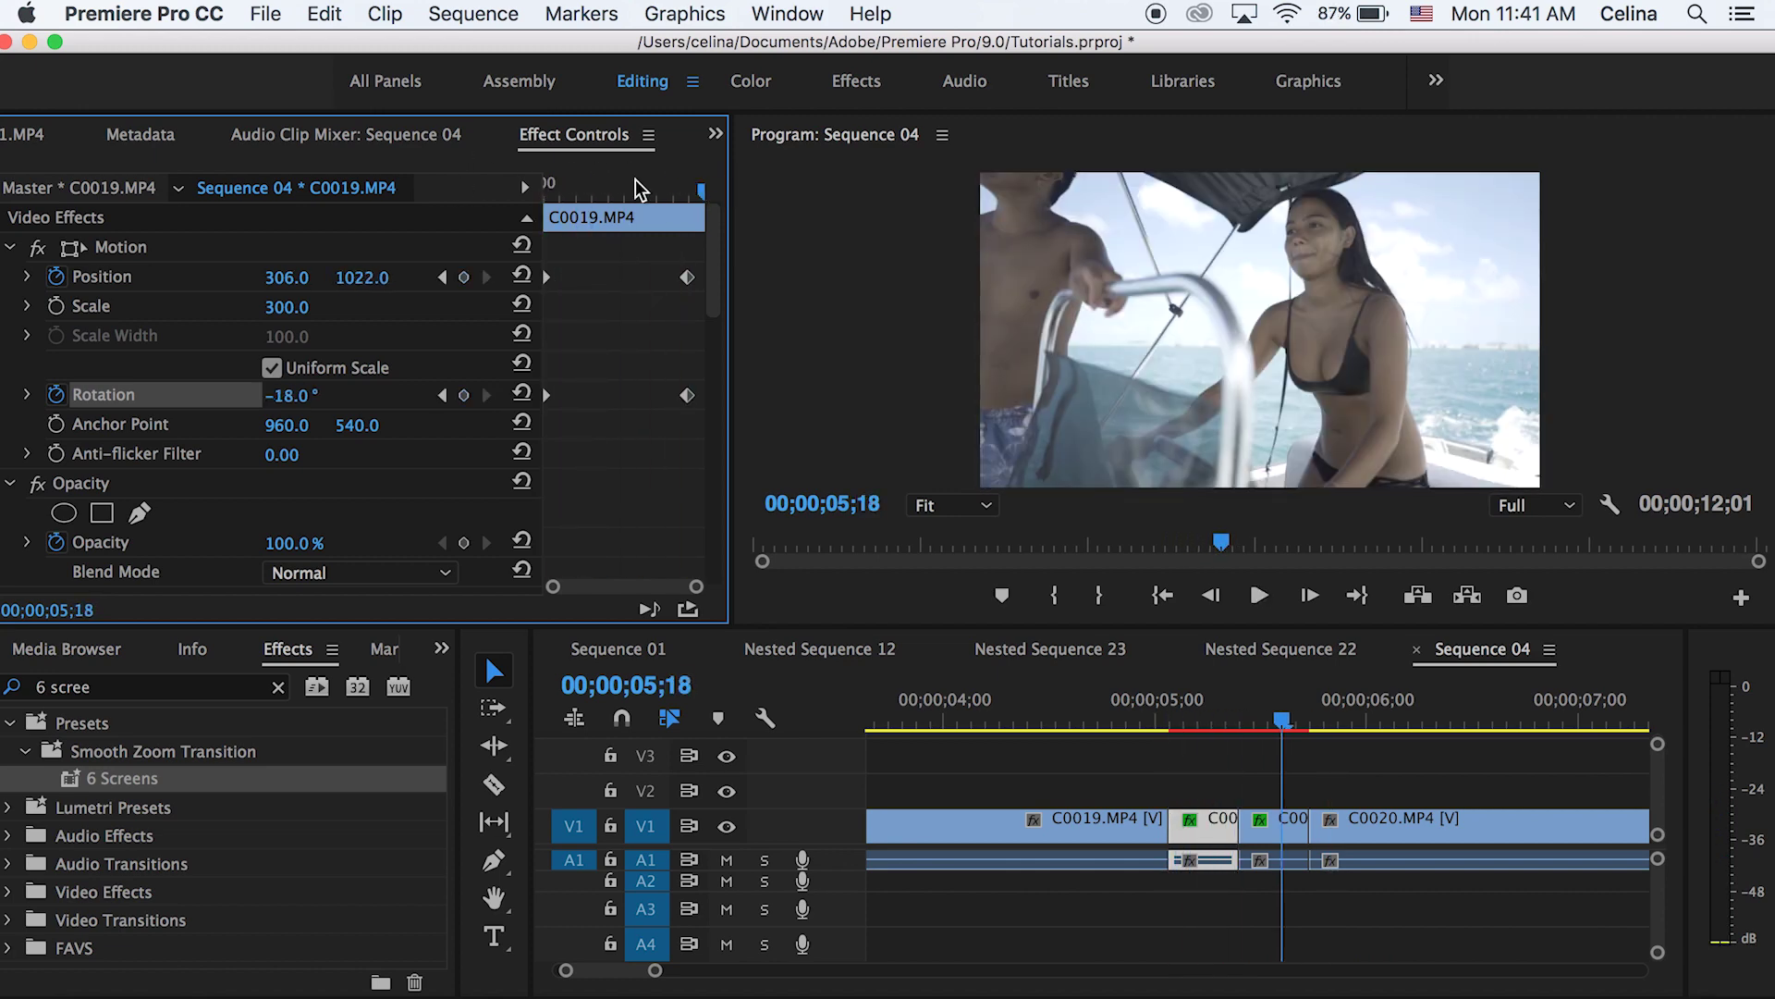
left_click(1241, 719)
left_click(1261, 826)
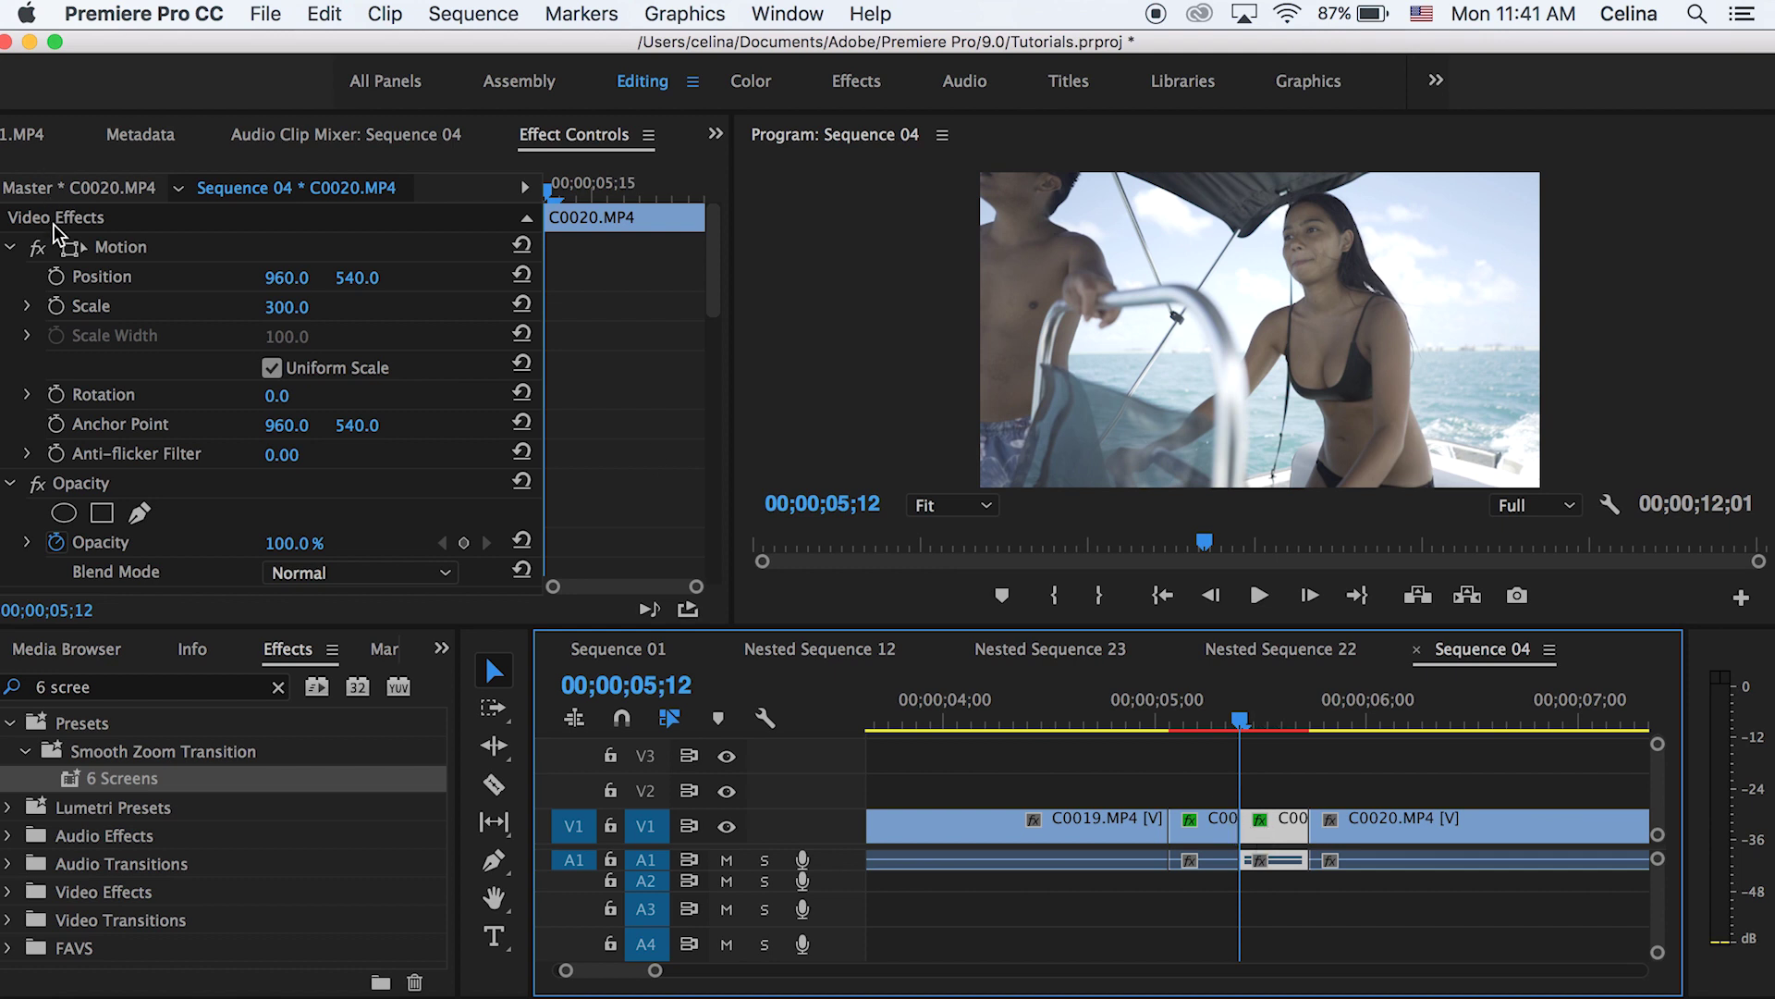
left_click(641, 192)
Step: Set the C0020 piece's start to Position 1570, 49 and Rotation 17°, keyframing both
left_click_drag(641, 192, 495, 200)
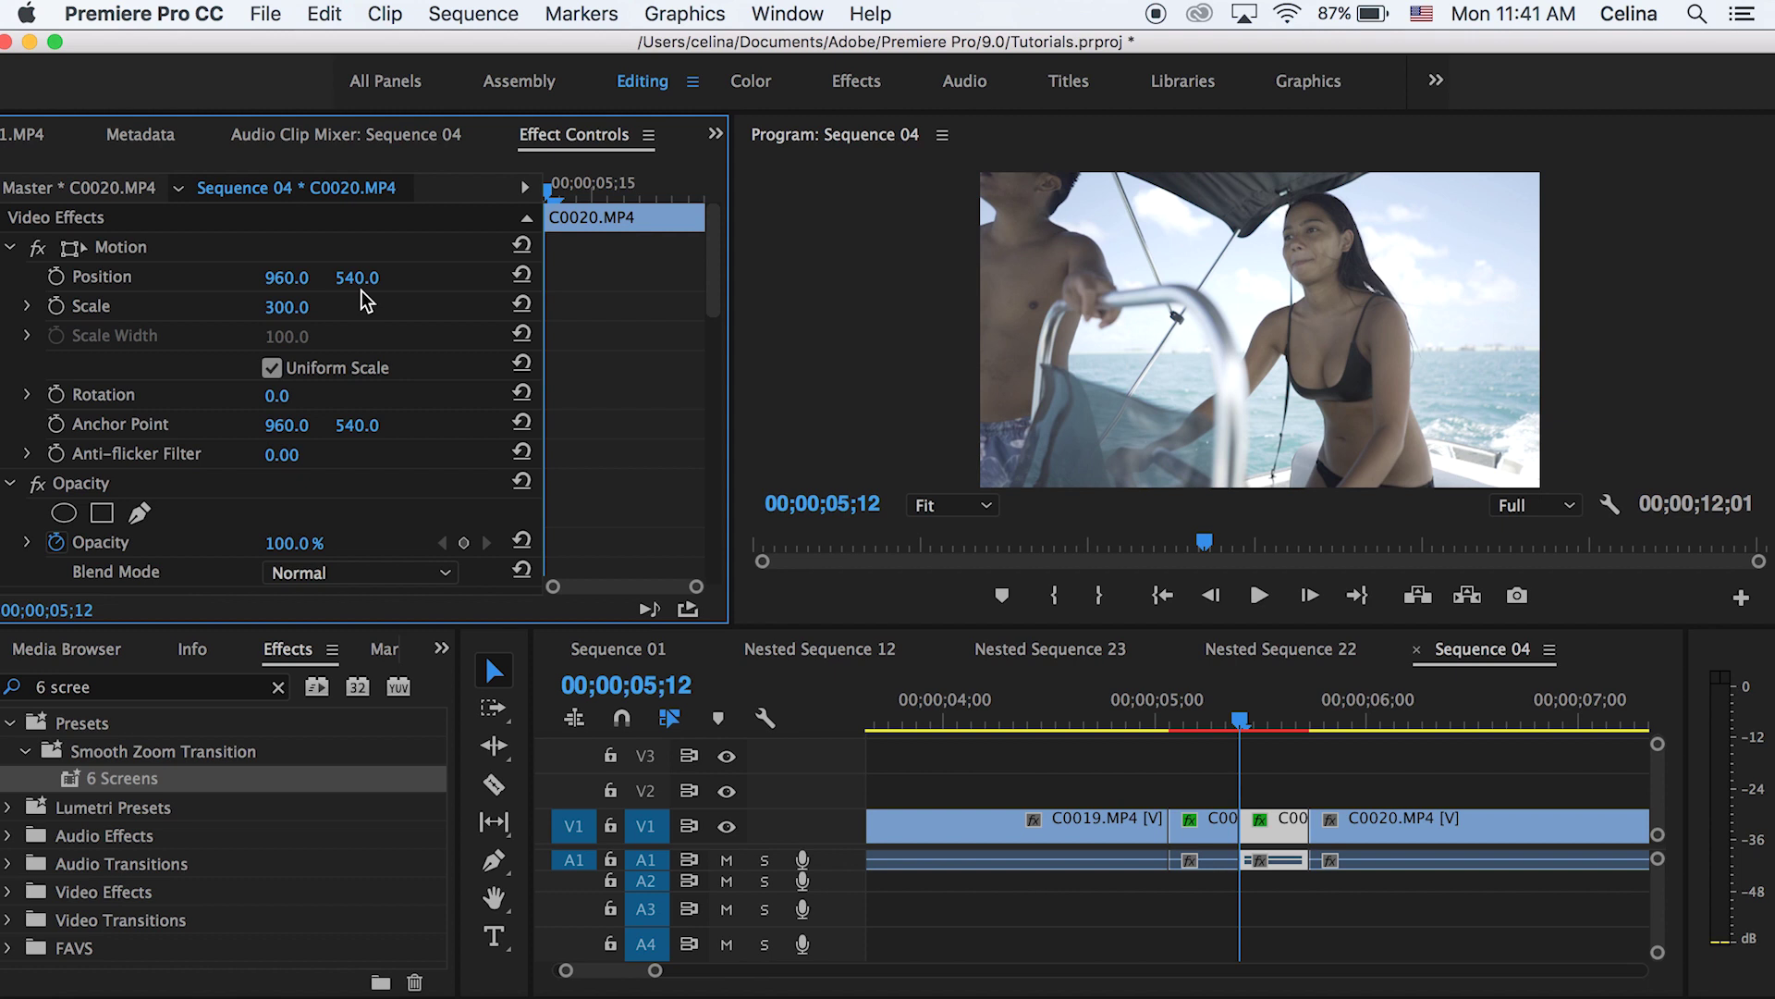
left_click_drag(361, 279, 435, 277)
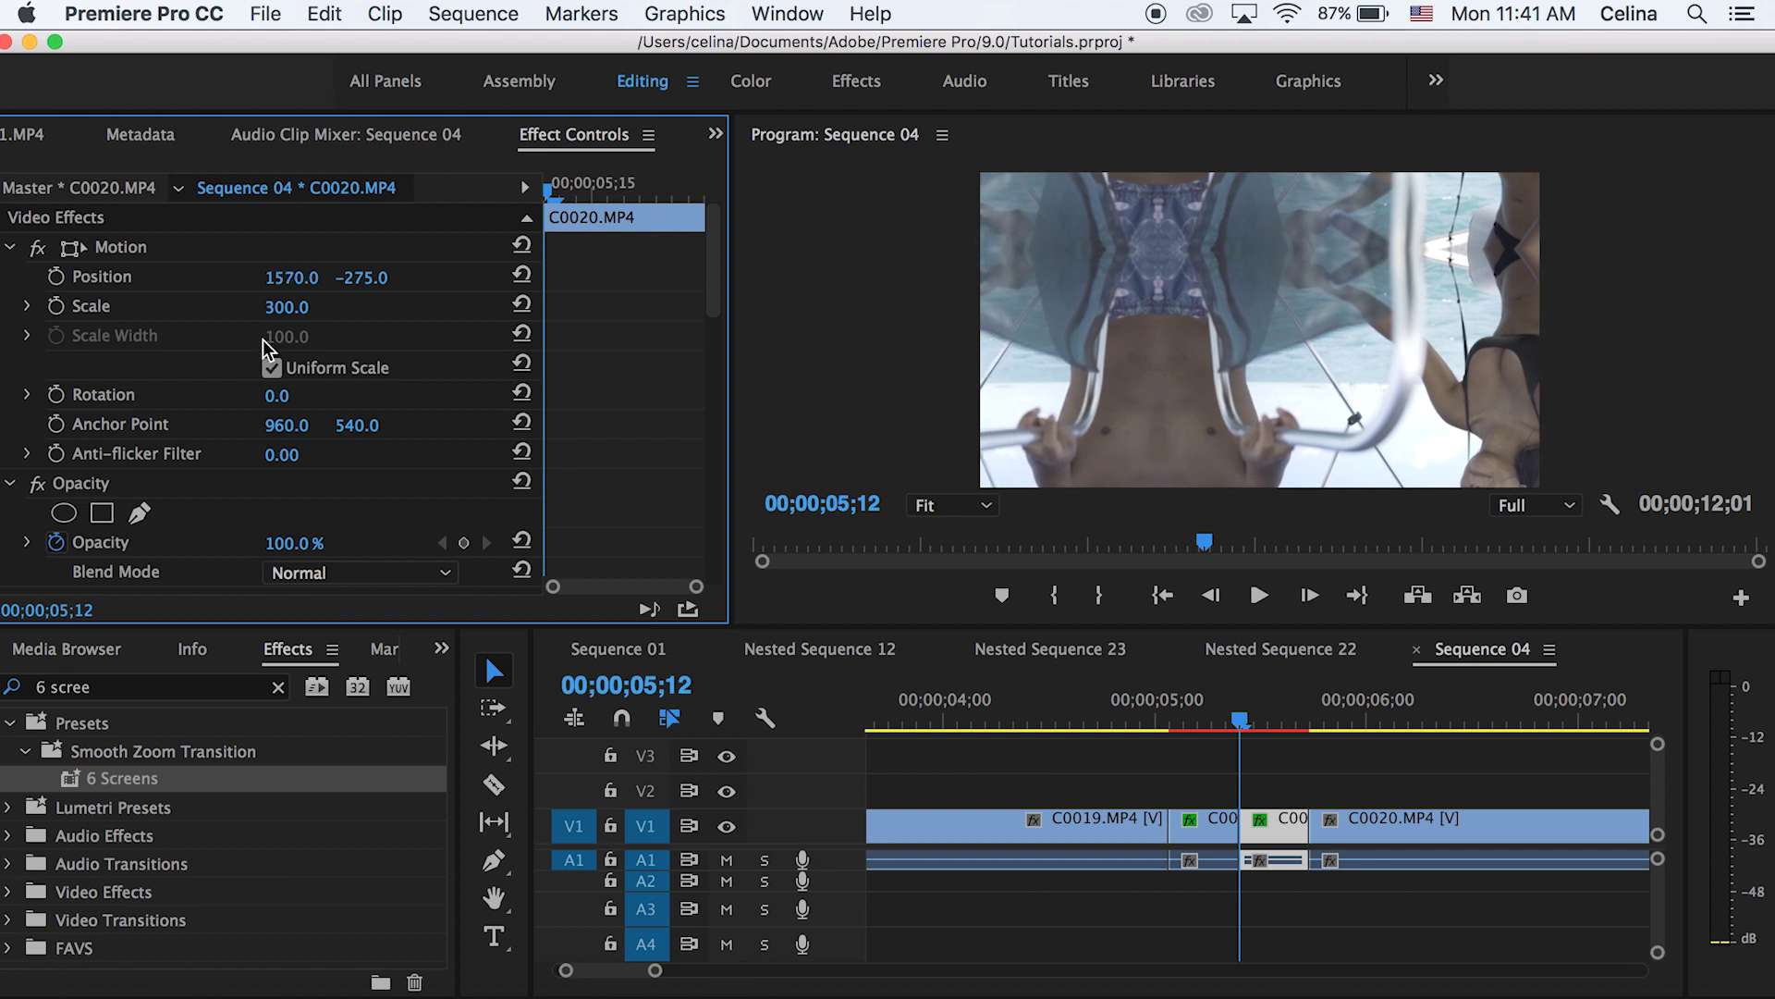
mouse_move(277, 395)
left_mouse_down()
mouse_move(255, 396)
mouse_move(309, 396)
left_mouse_up()
left_click_drag(360, 278, 407, 277)
left_click(56, 277)
left_click(57, 394)
Step: Reset Position to 960, 540 and Rotation to 0° at the piece's end, then preview
left_click_drag(674, 180, 736, 176)
left_click(522, 276)
left_click(522, 393)
left_click_drag(574, 188, 435, 213)
left_click(1156, 717)
key("space")
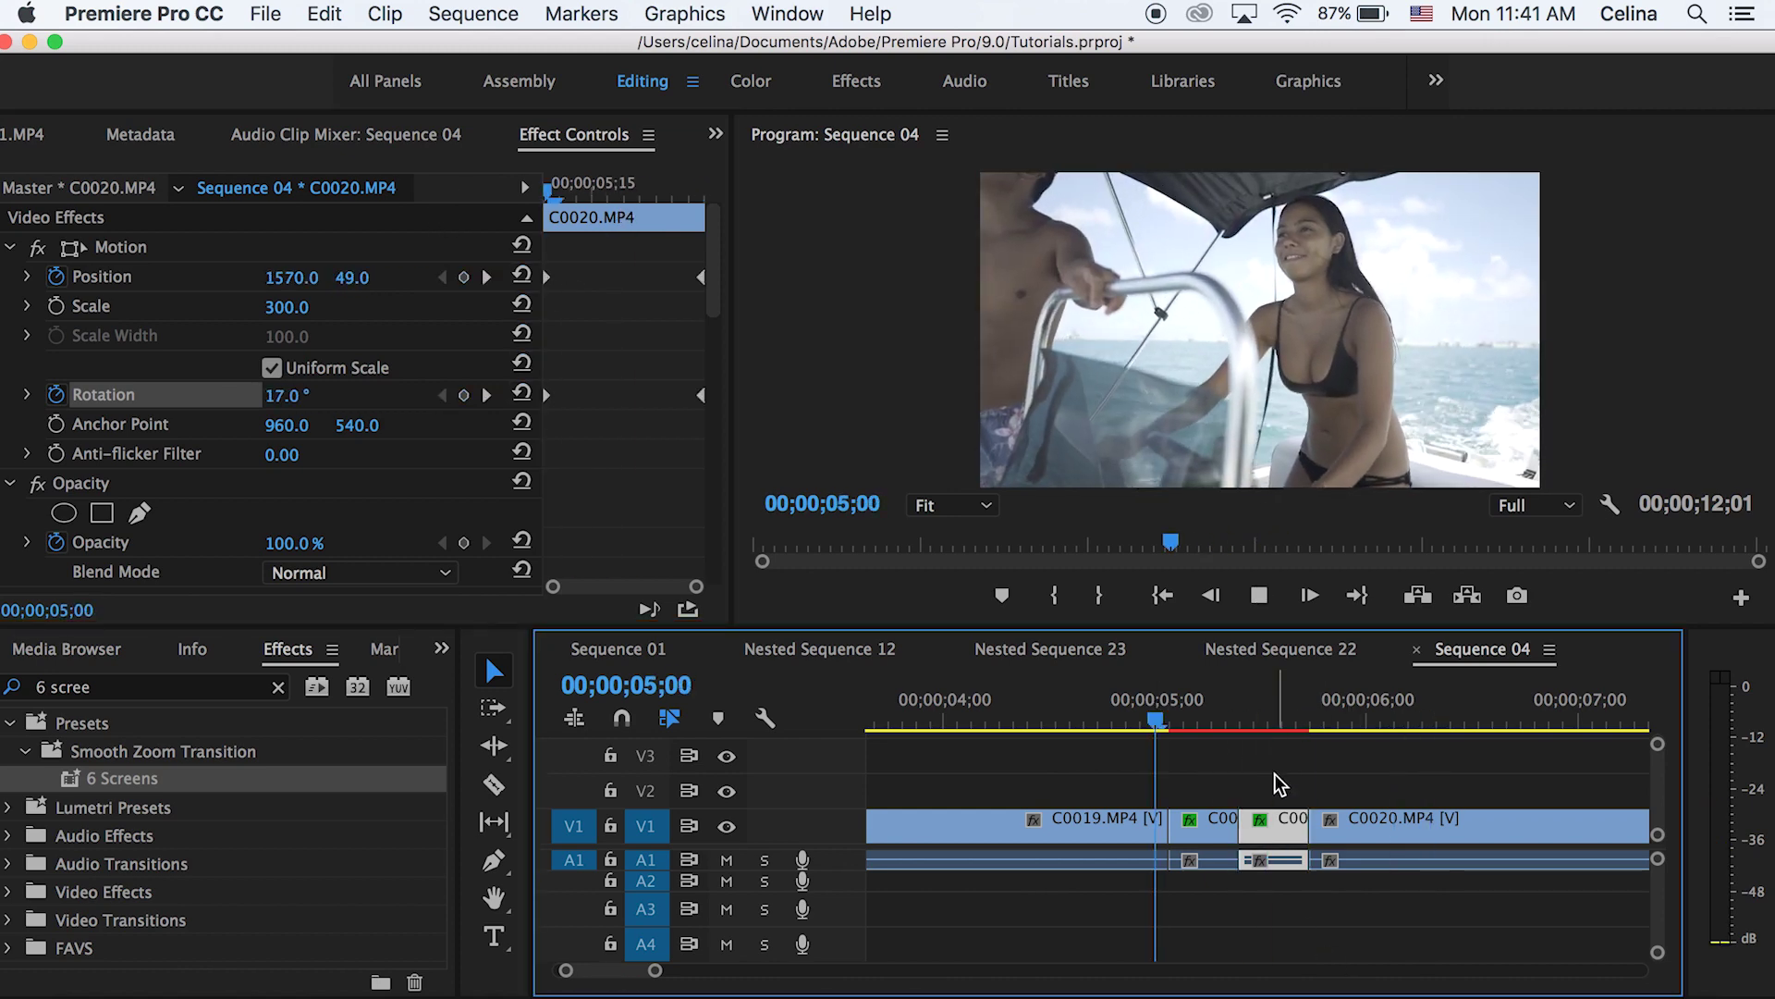
left_click(1149, 718)
left_click(1258, 782)
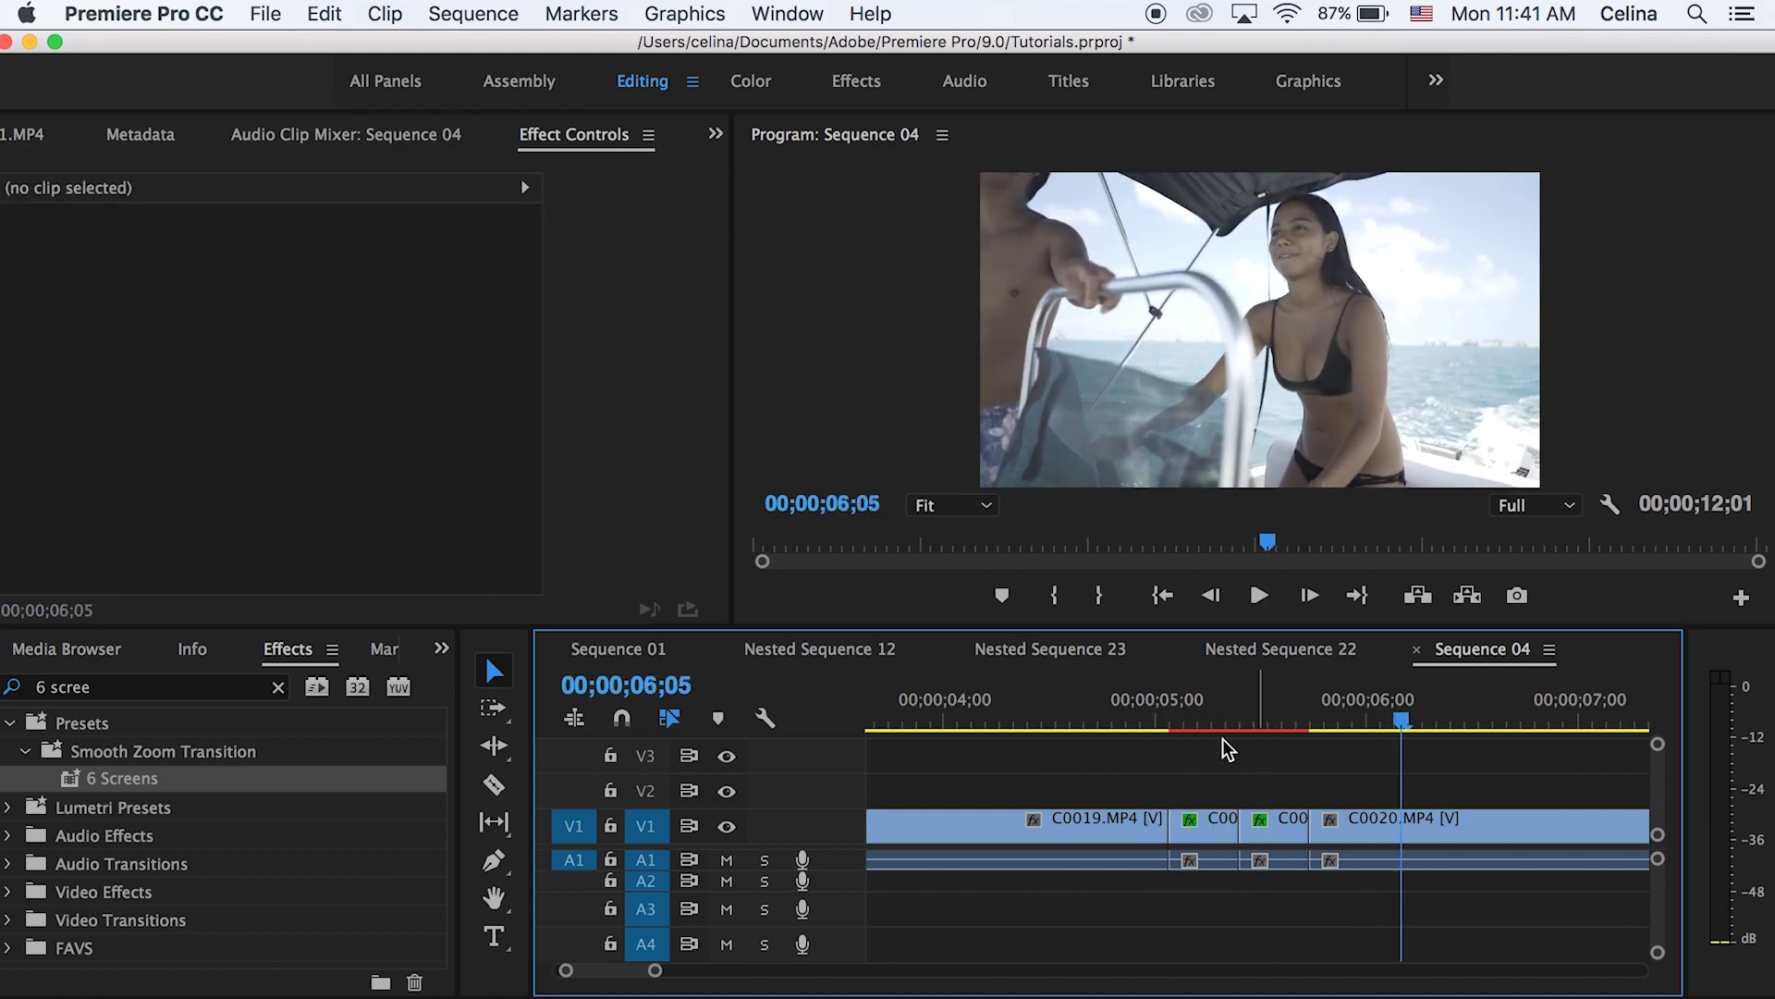
Step: Set the C0019 piece's first Position and Rotation keyframes to Ease In
left_click(1147, 721)
key("space")
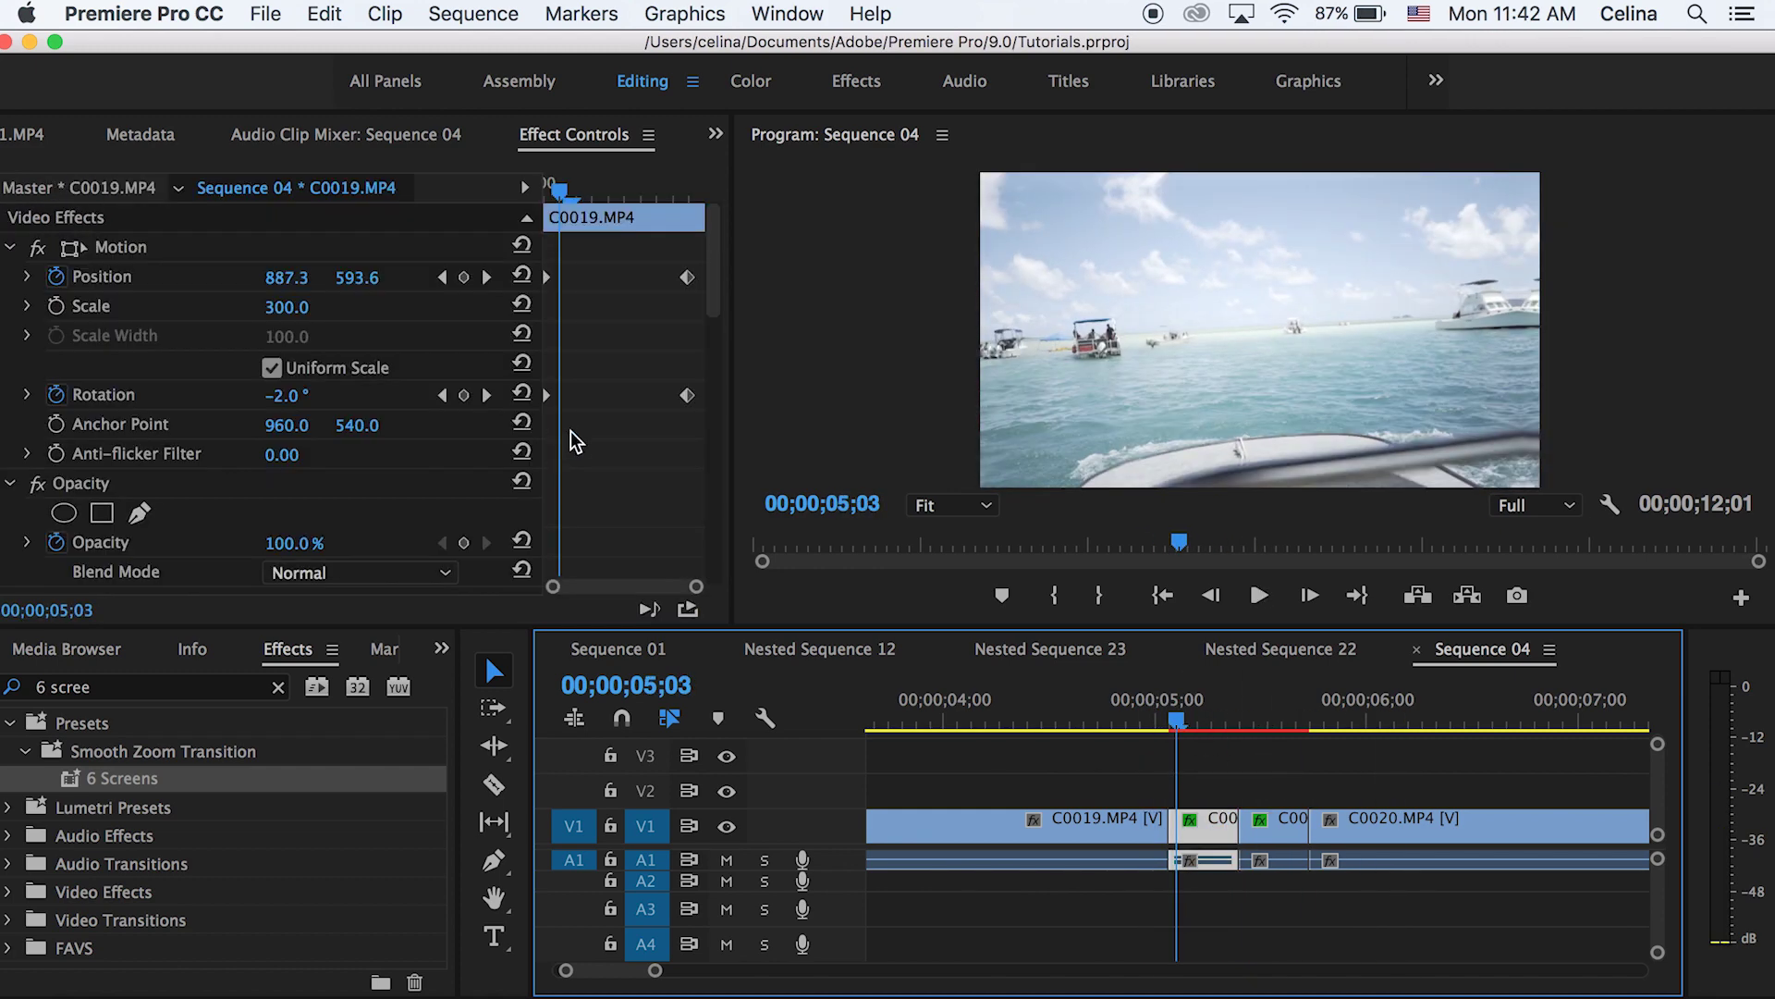
left_click_drag(569, 430, 490, 239)
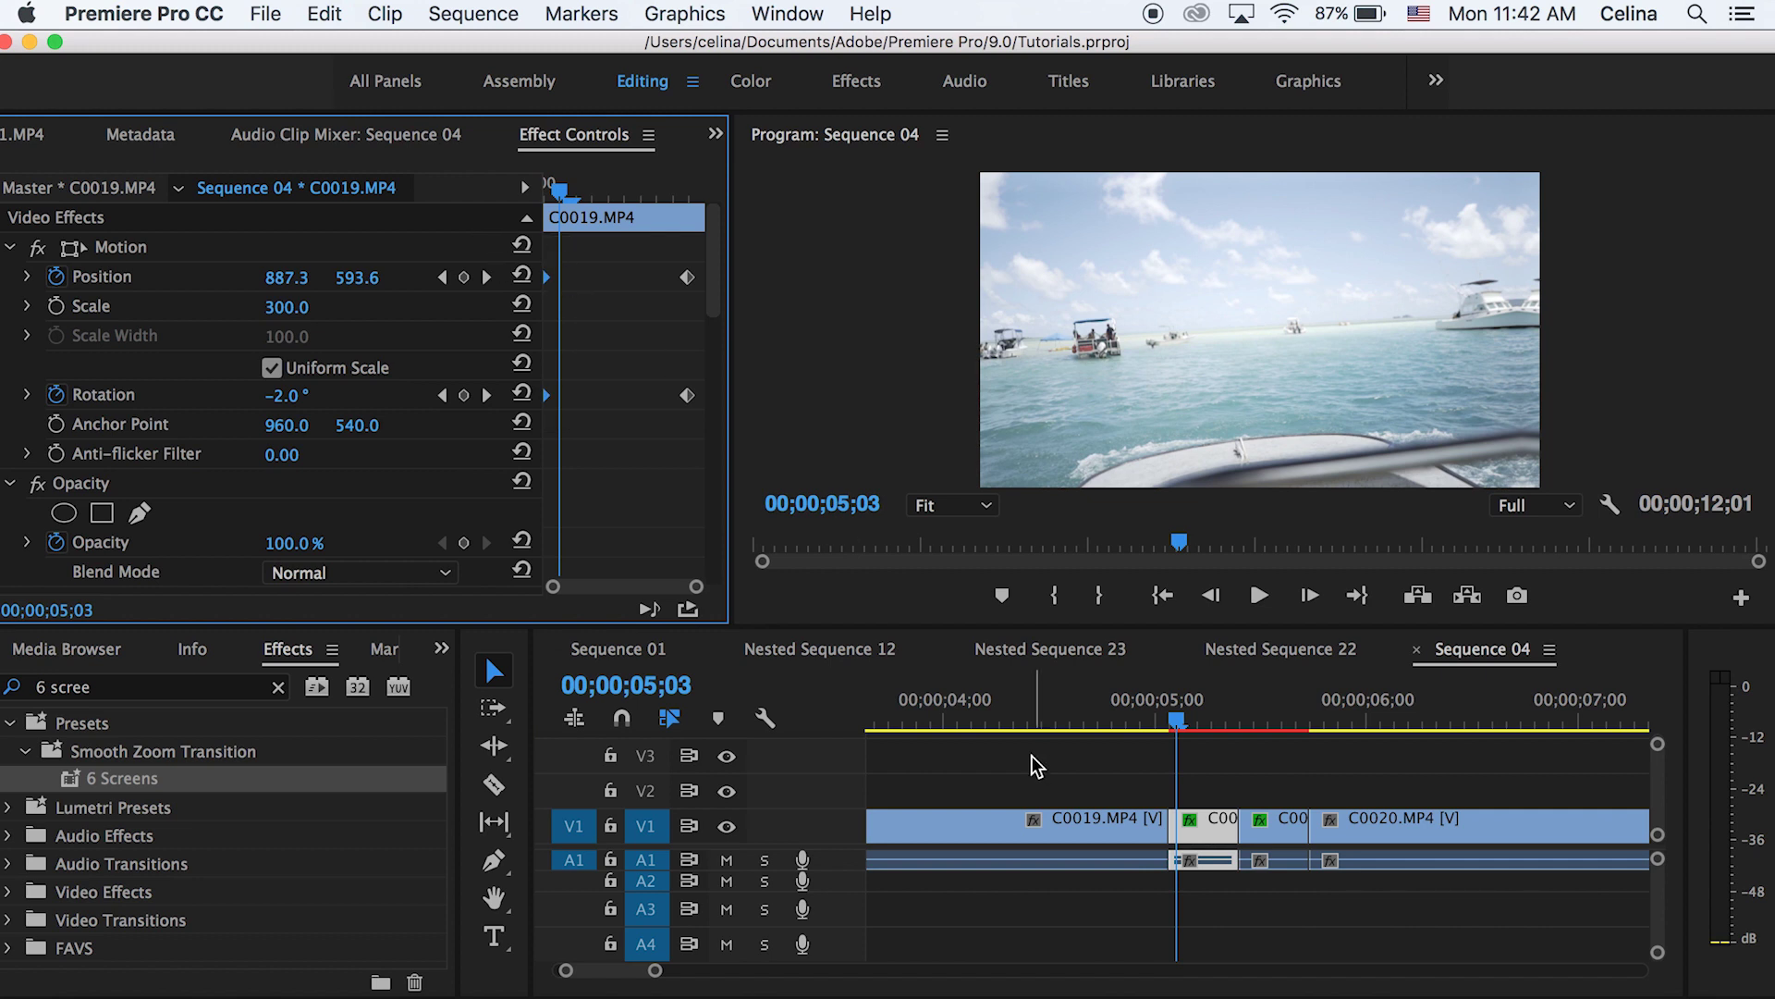
right_click(553, 397)
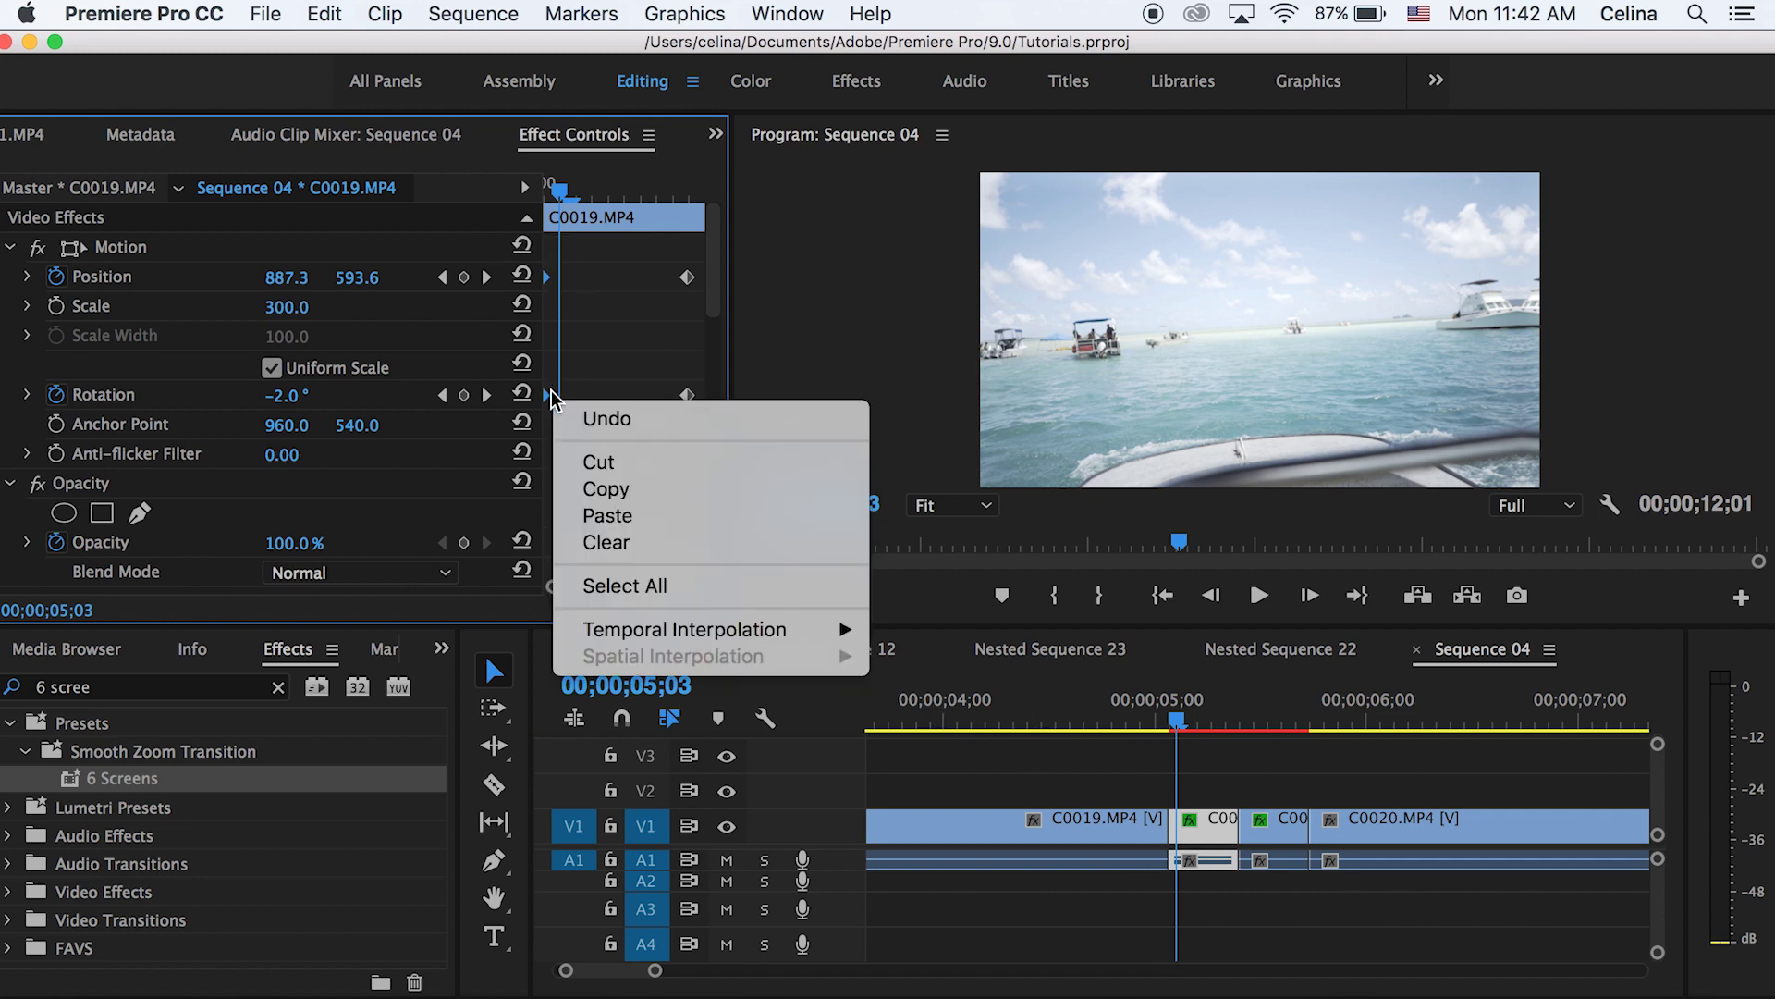
mouse_move(680, 638)
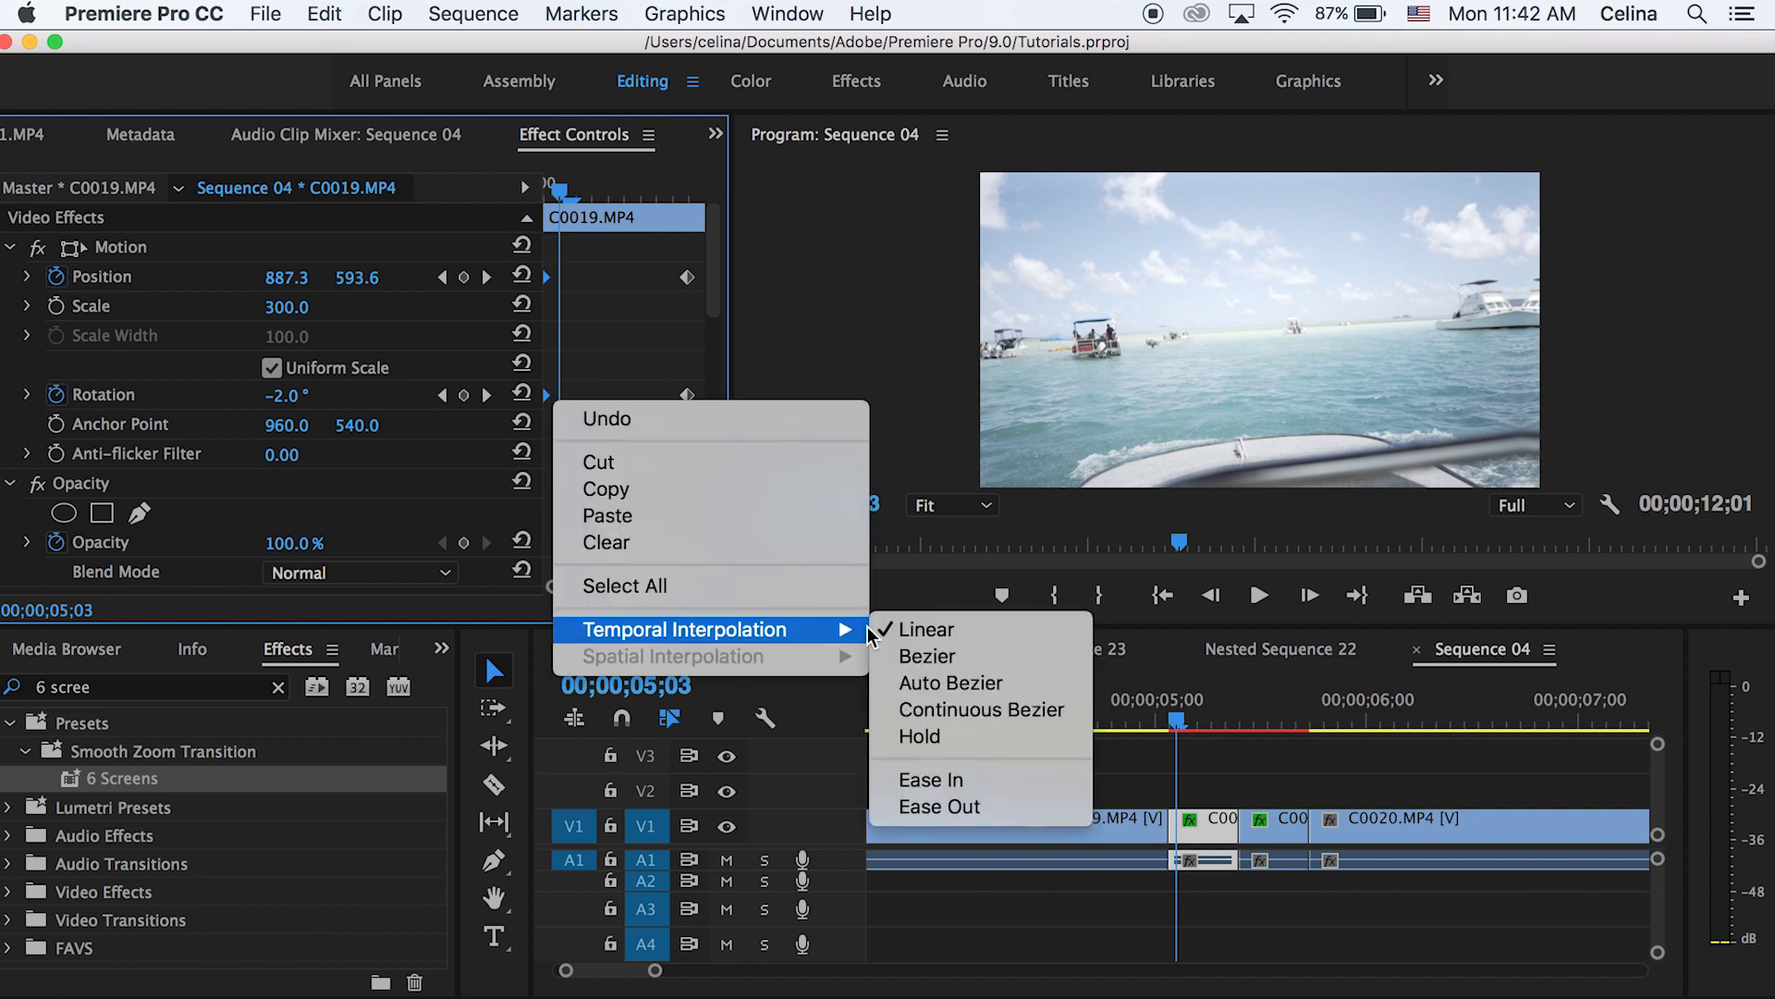
left_click(931, 780)
Step: Set the short C0020 piece's motion keyframes to Ease Out
left_click_drag(1220, 723, 1303, 723)
left_click(1267, 842)
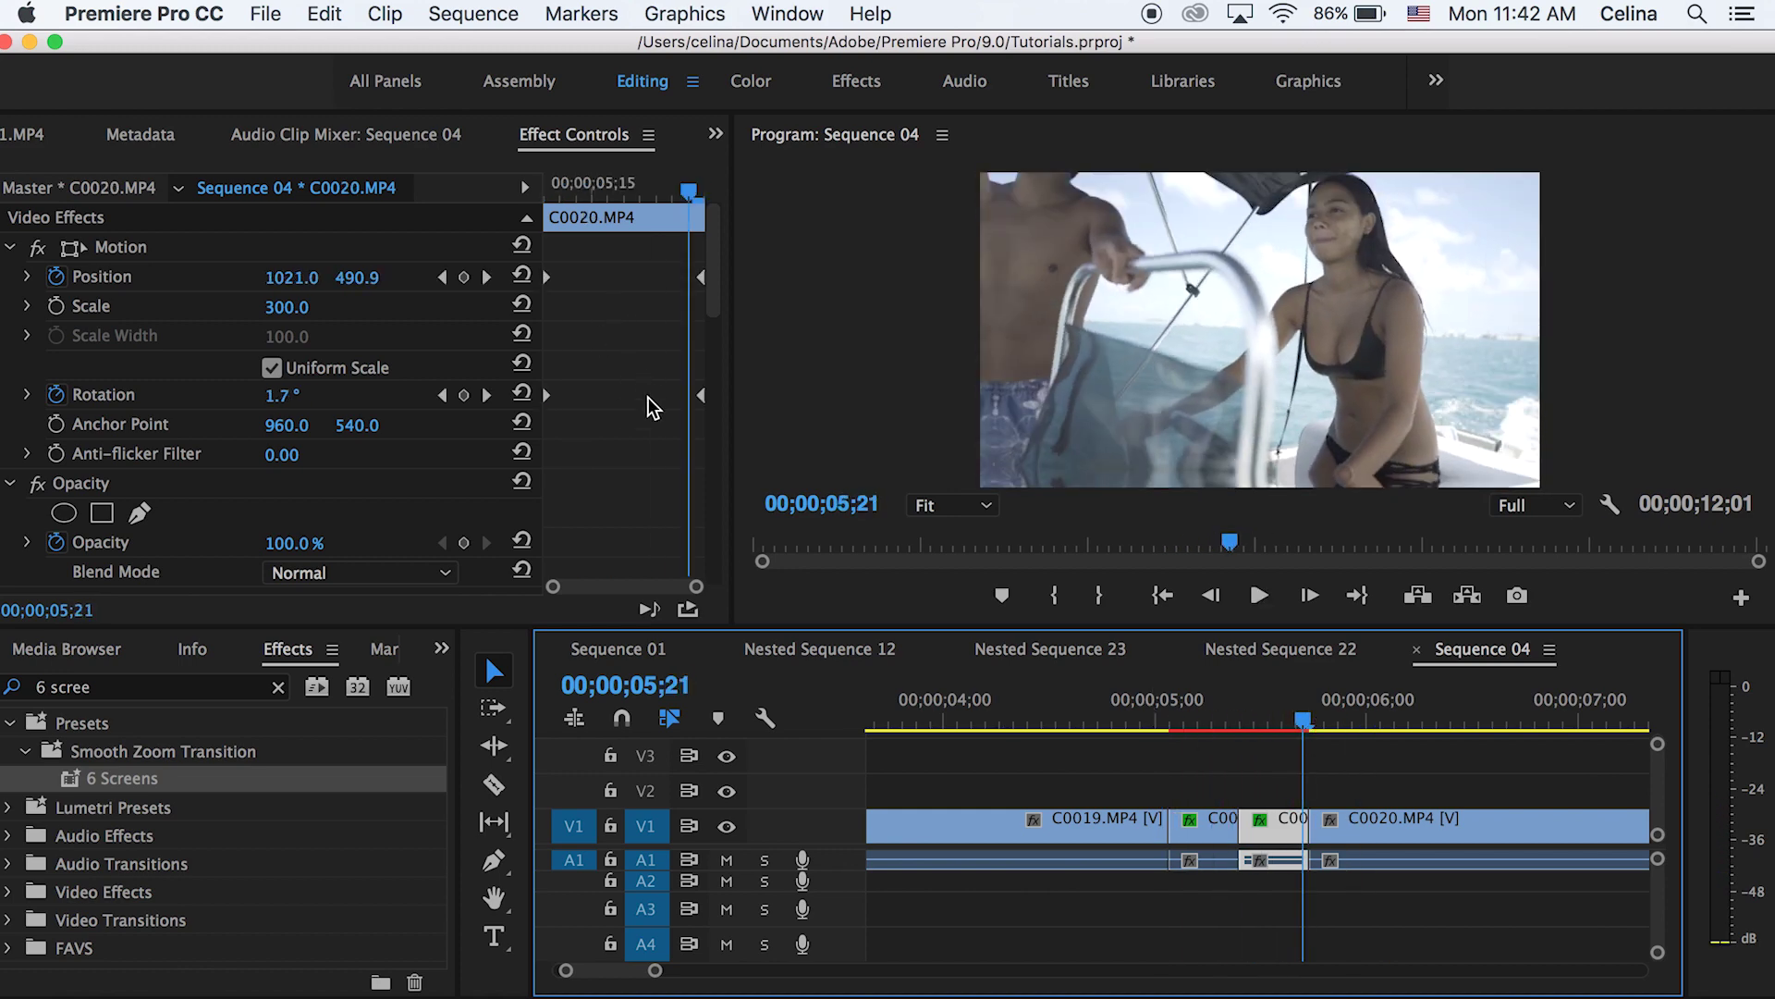
right_click(699, 280)
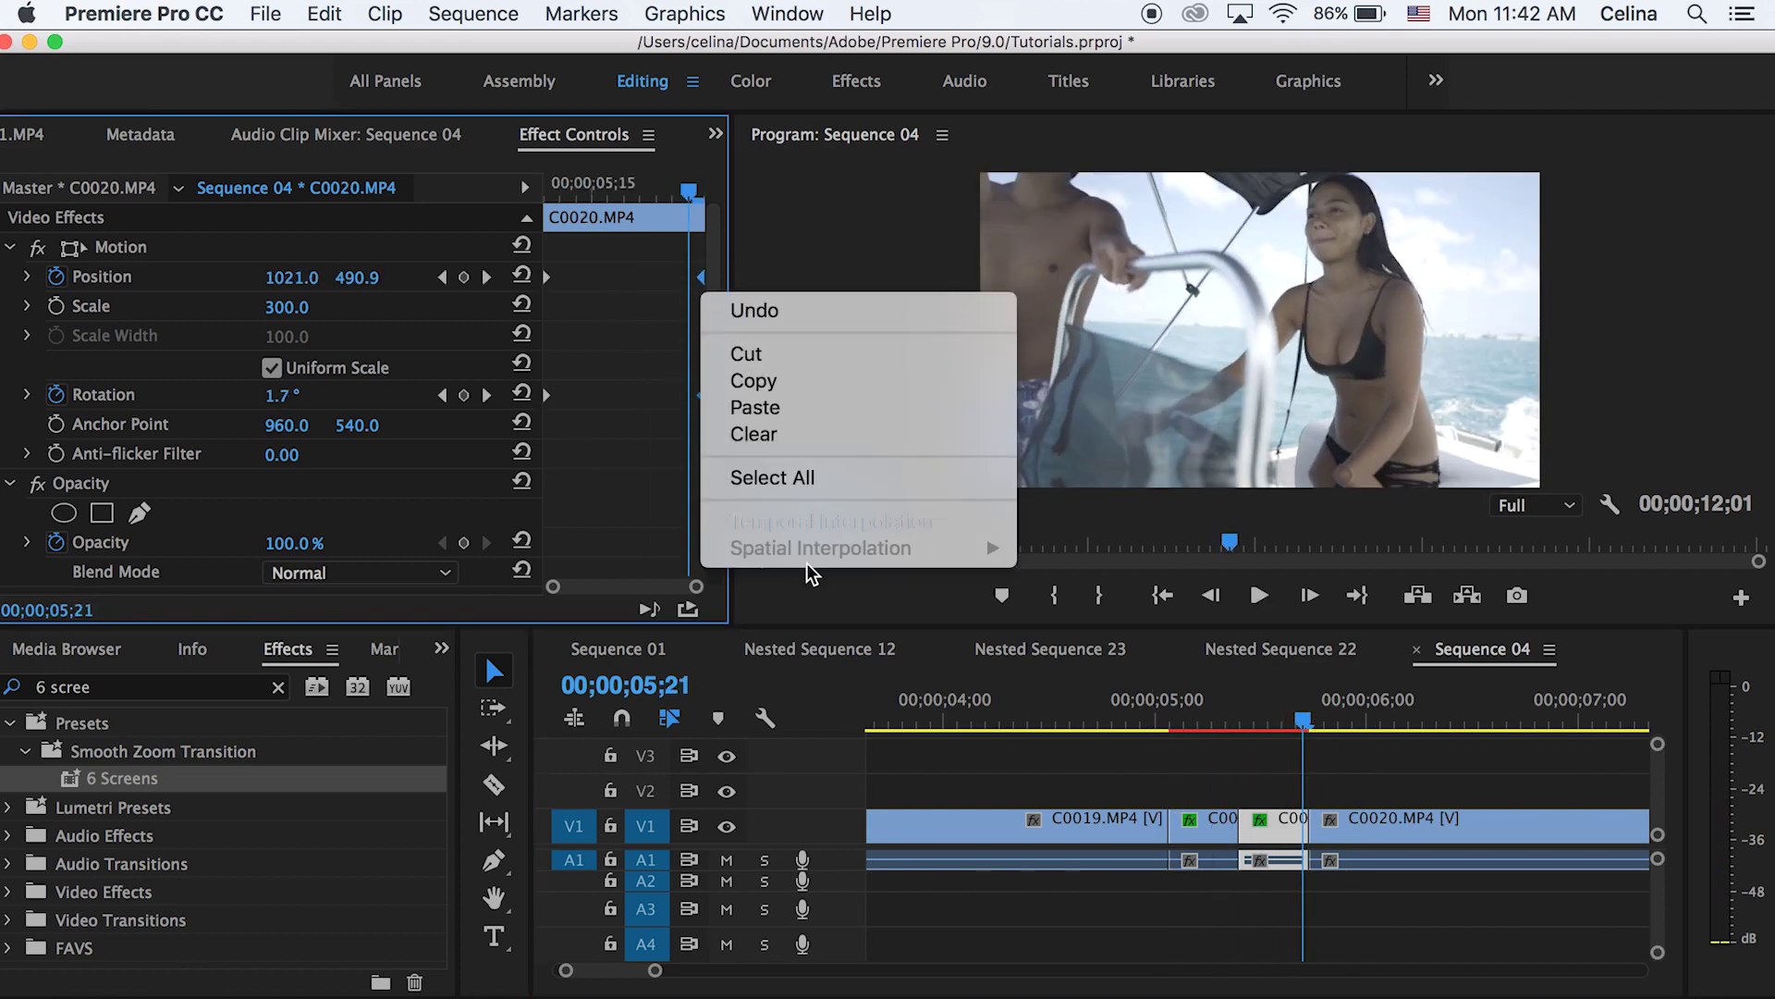
mouse_move(851, 519)
left_click(1087, 702)
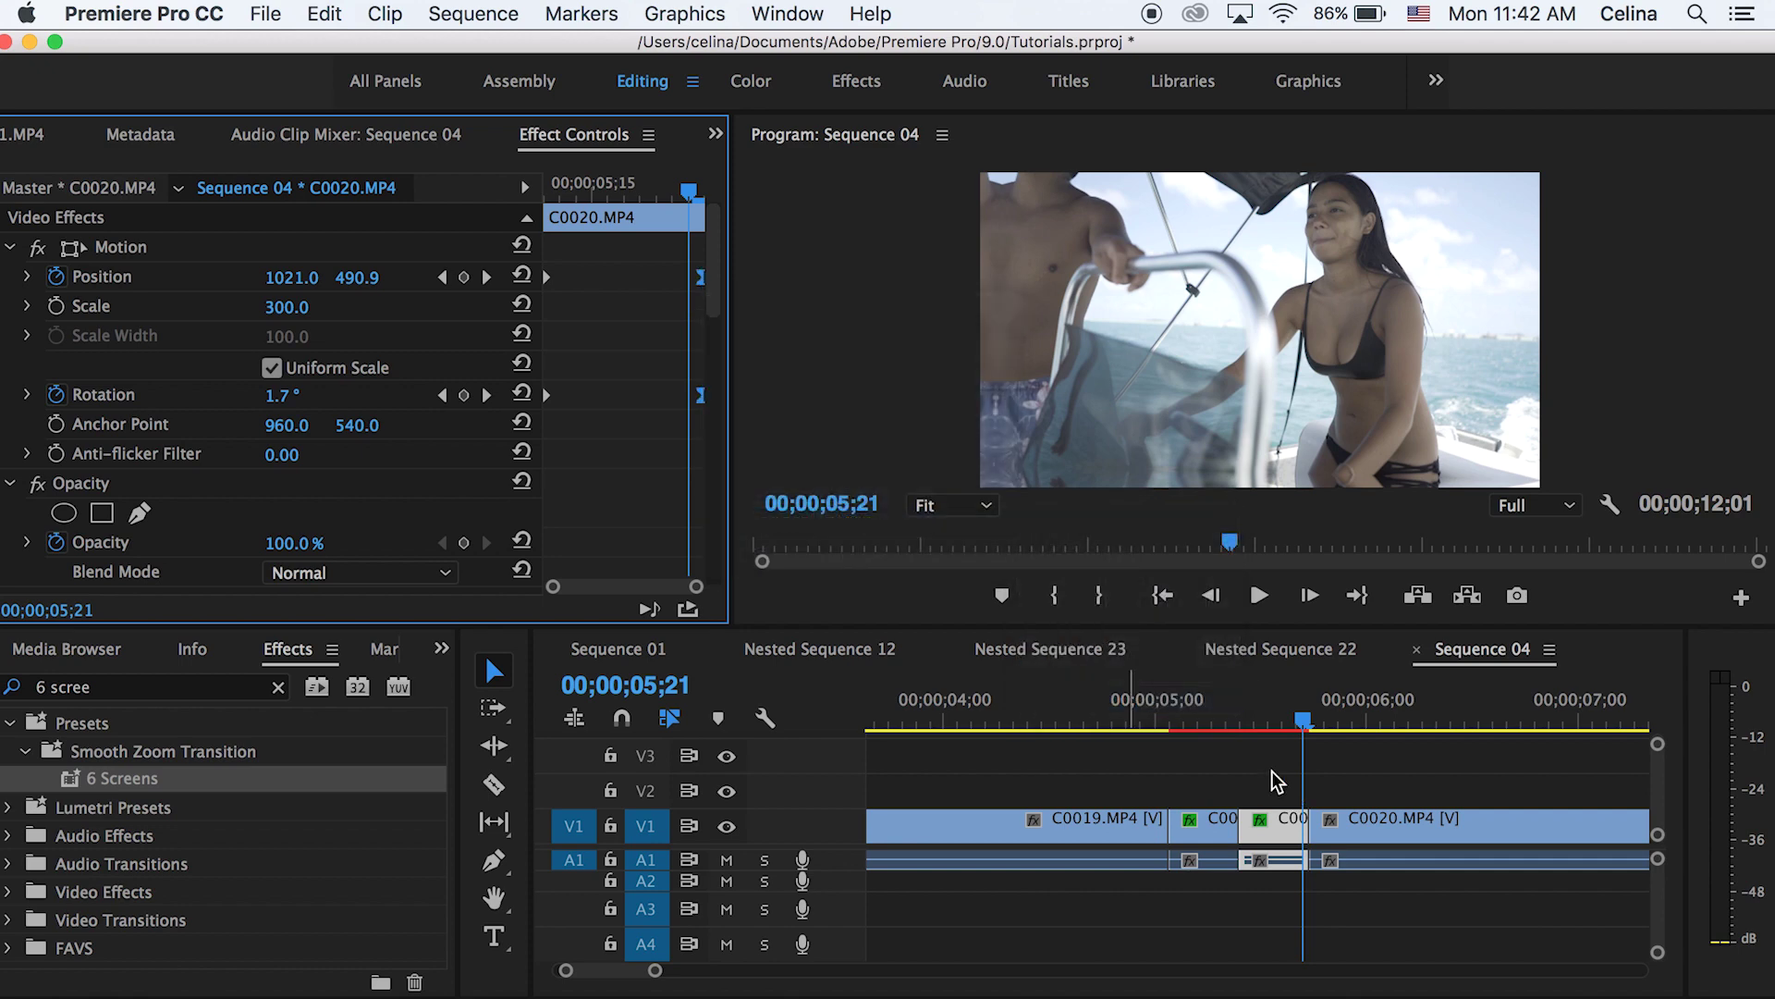
Step: Play back the transition, then set the C0020 piece's motion keyframes to Ease In
left_click(1316, 769)
scroll(1184, 720, "up", 1)
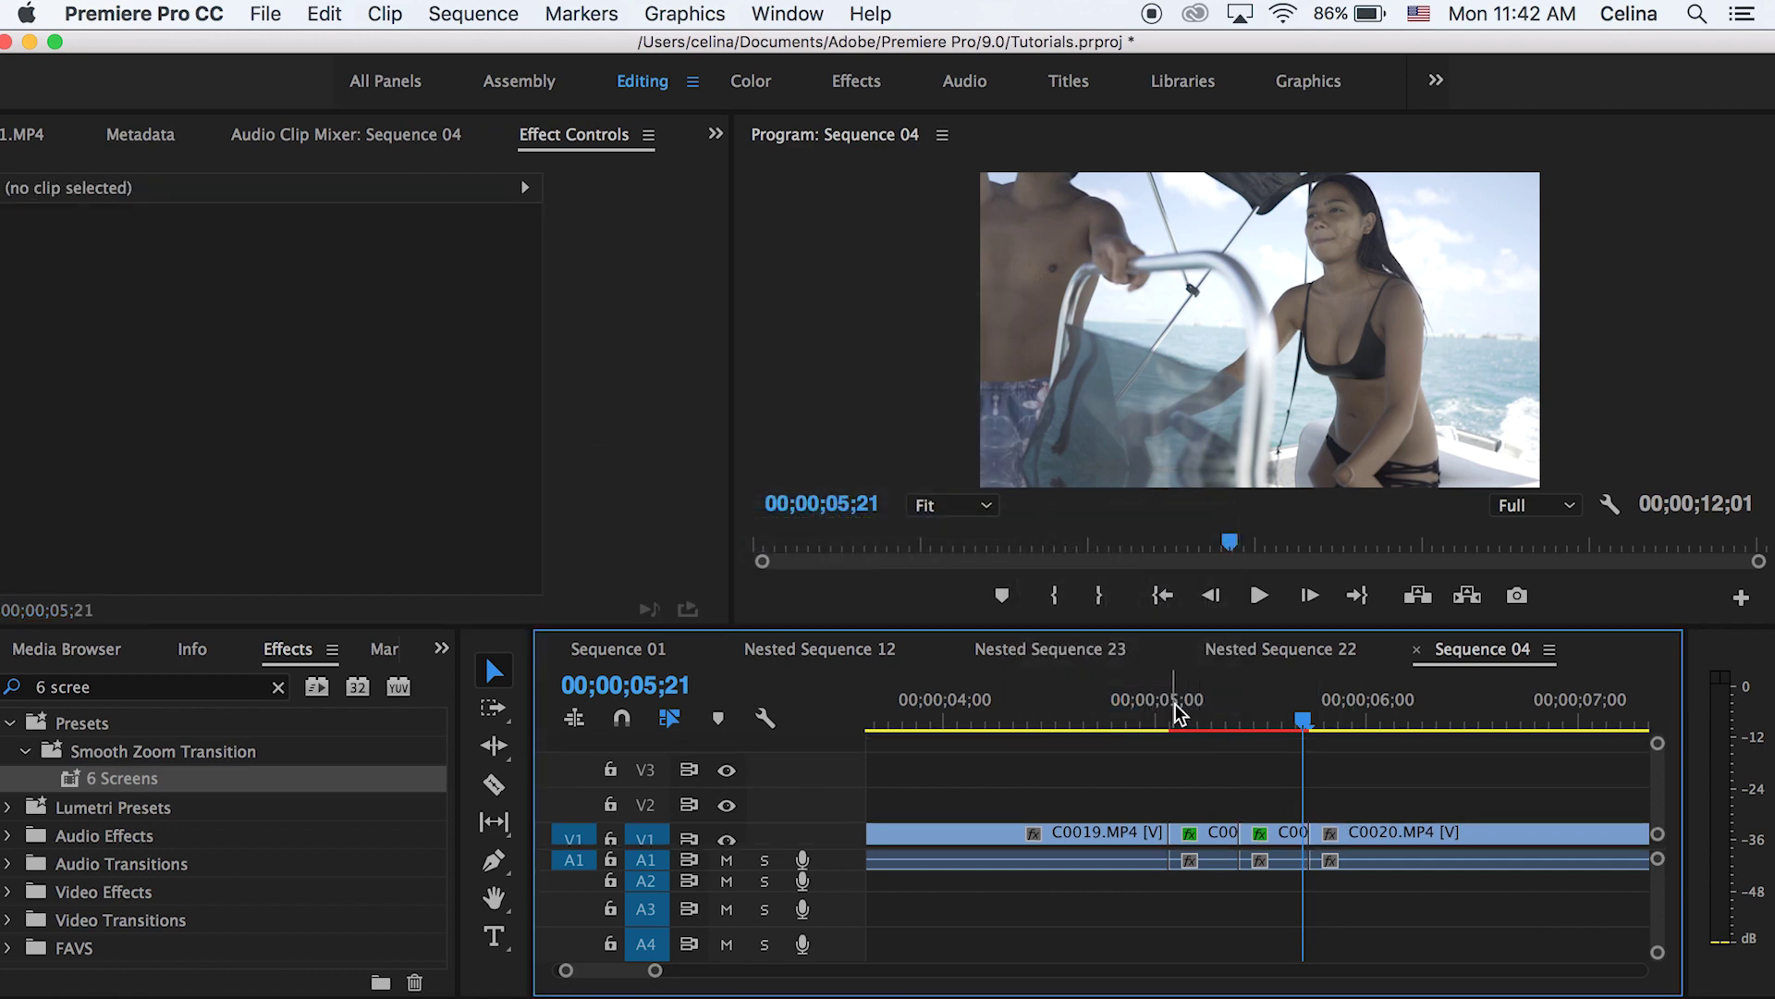
left_click(1174, 705)
key("space")
key("space")
scroll(1248, 792, "down", 1)
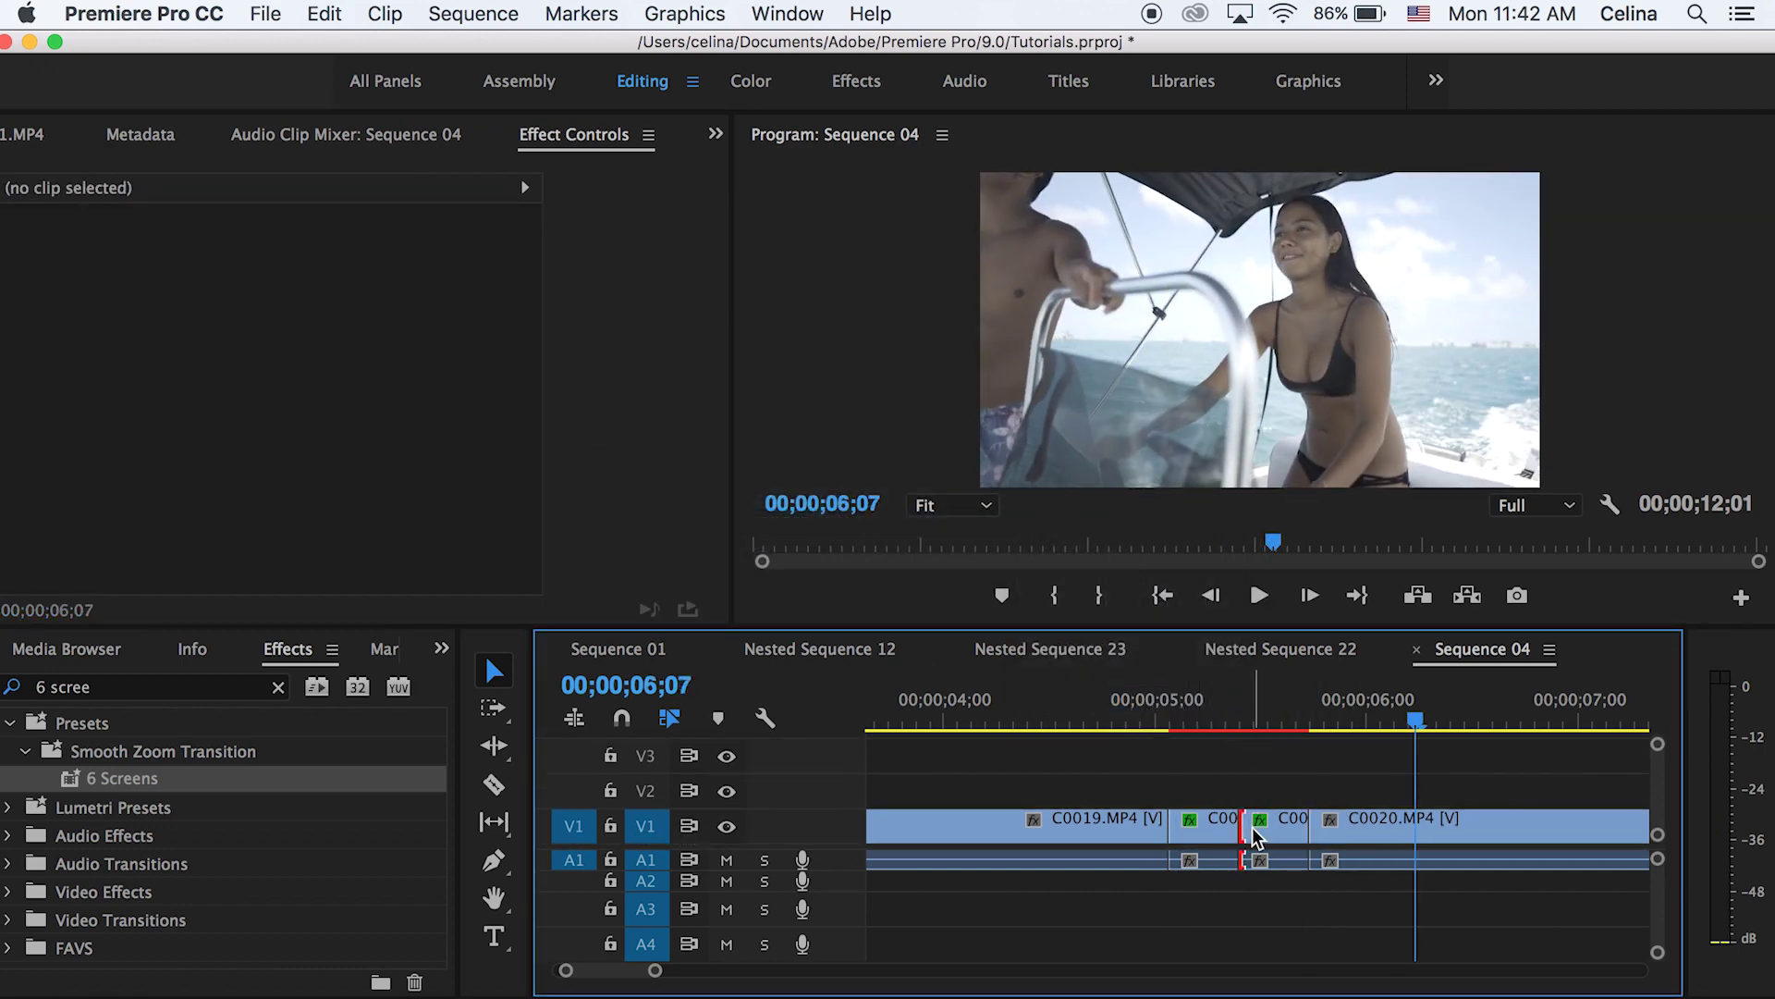
left_click(1254, 828)
left_click(568, 400)
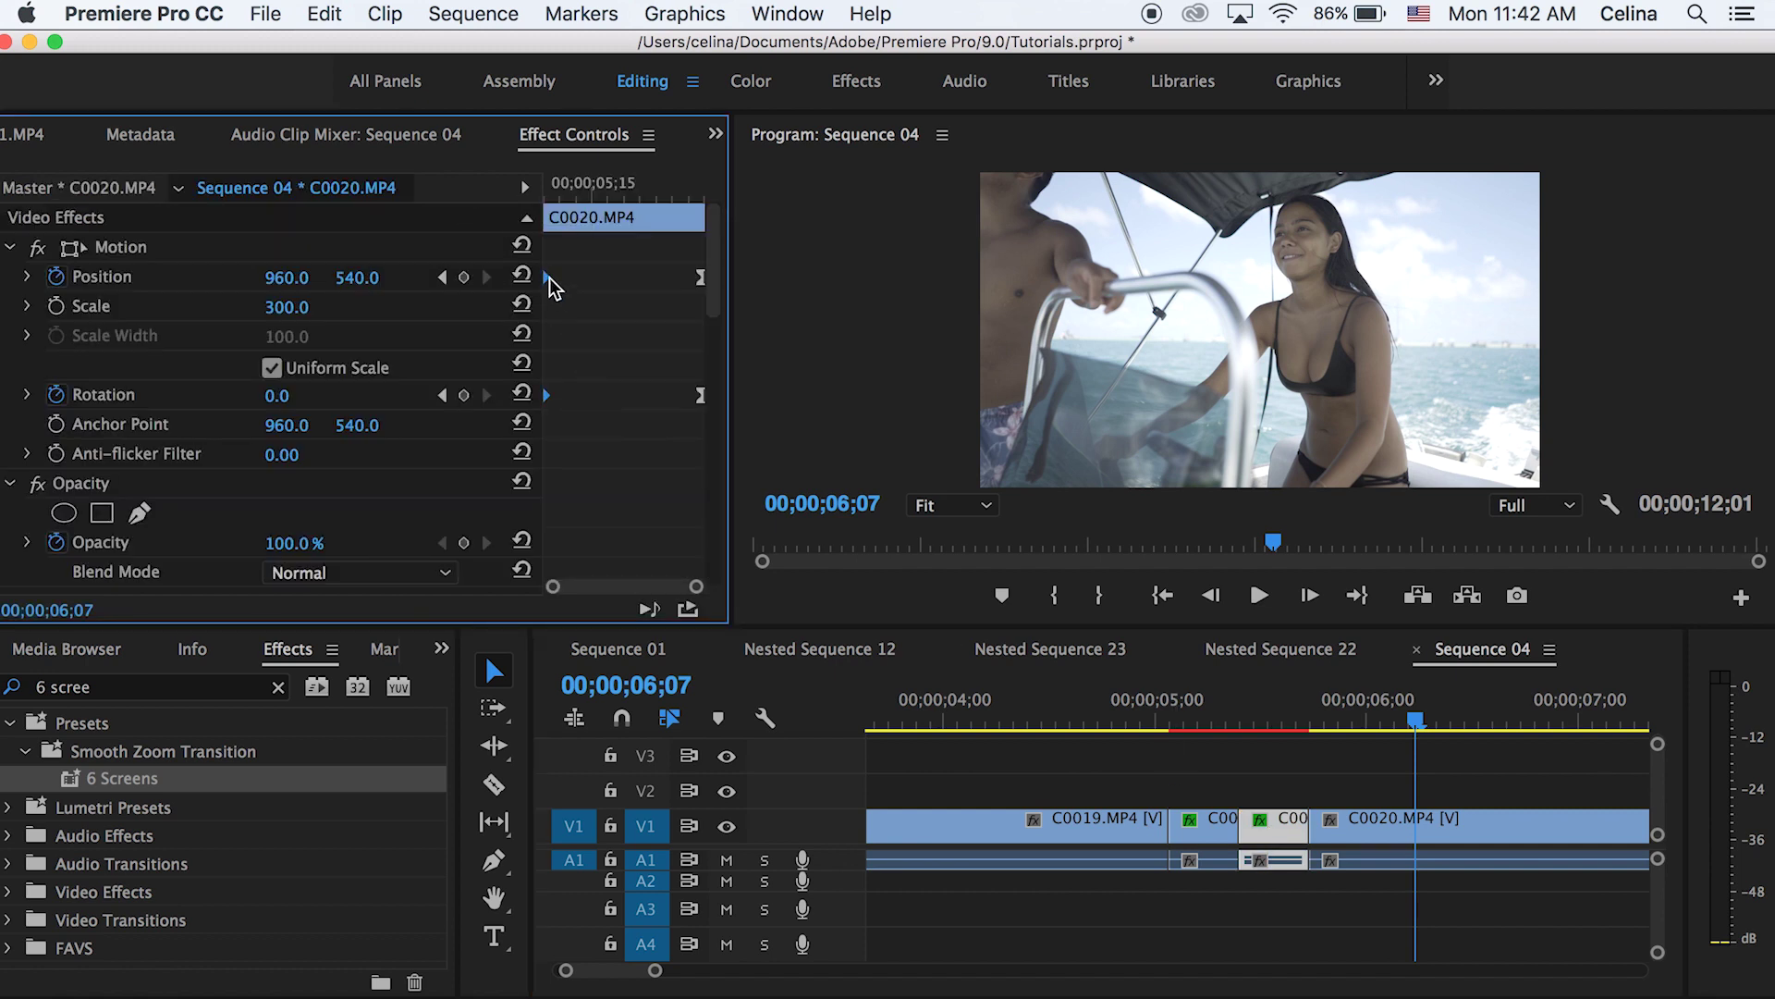
right_click(549, 279)
mouse_move(698, 517)
left_click(984, 665)
Step: Replay the eased zoom from 05;03, save, and nest the two short middle clips
key("Up")
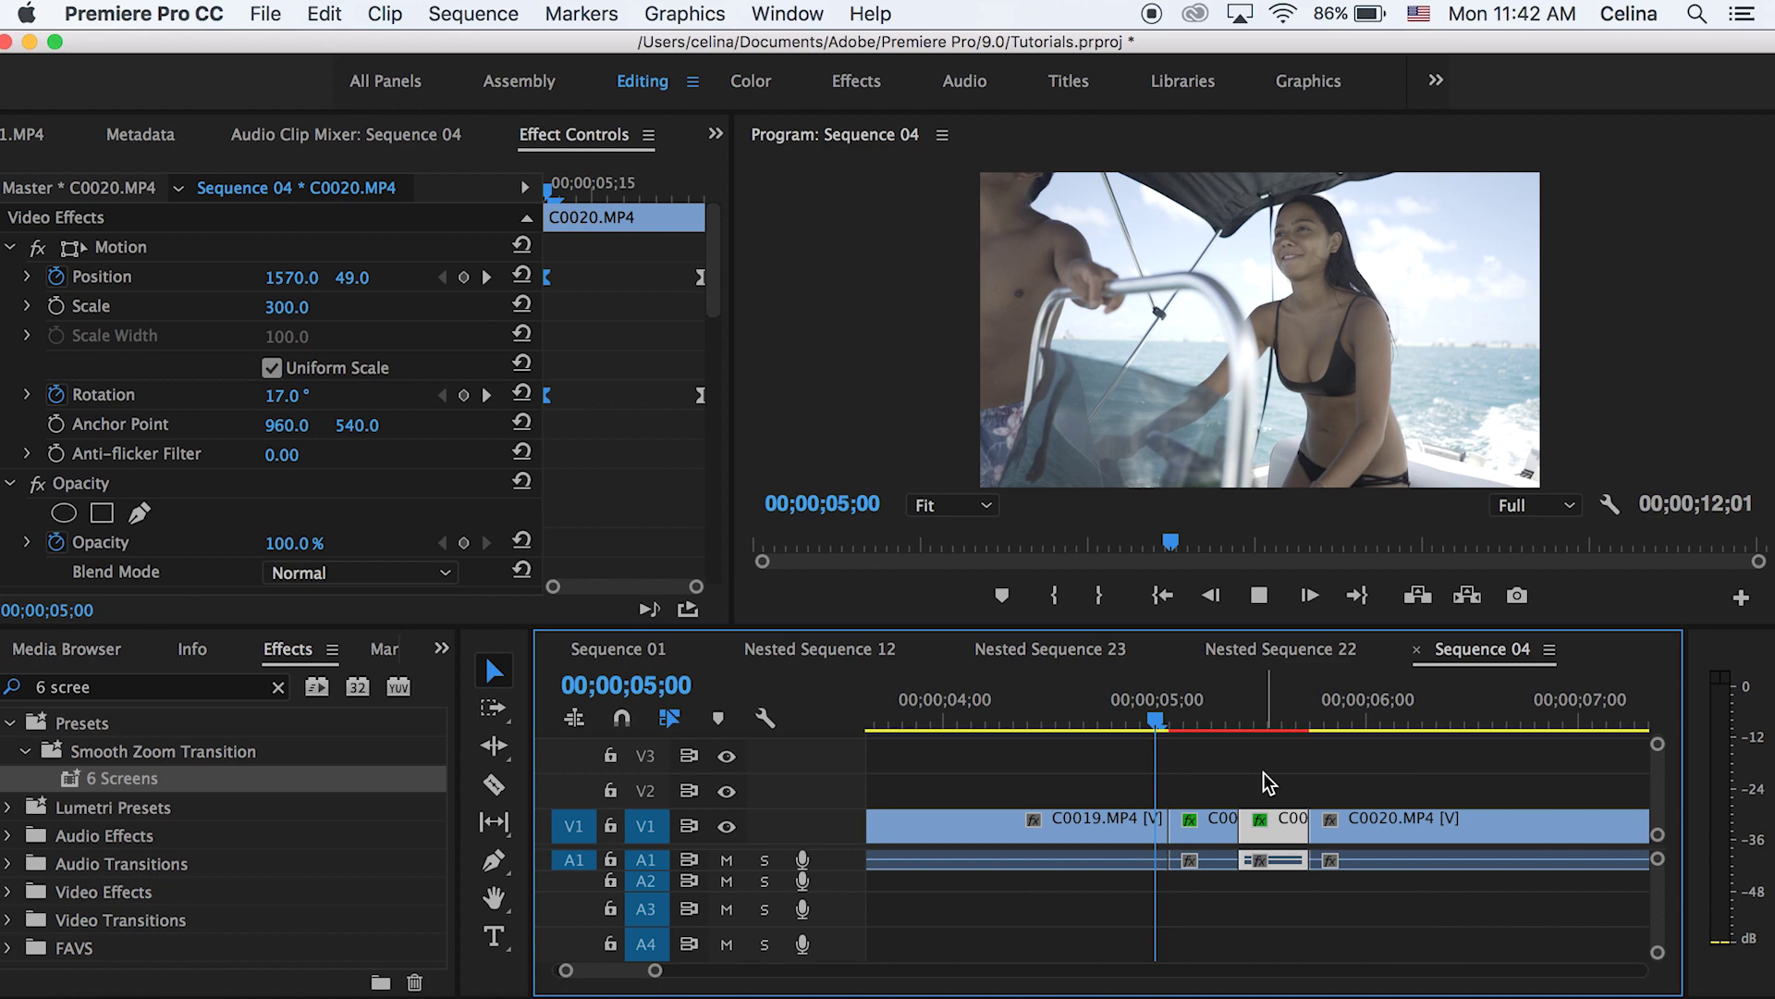
left_click(1176, 681)
key("space")
key("space")
left_click(1248, 722)
key("super+s")
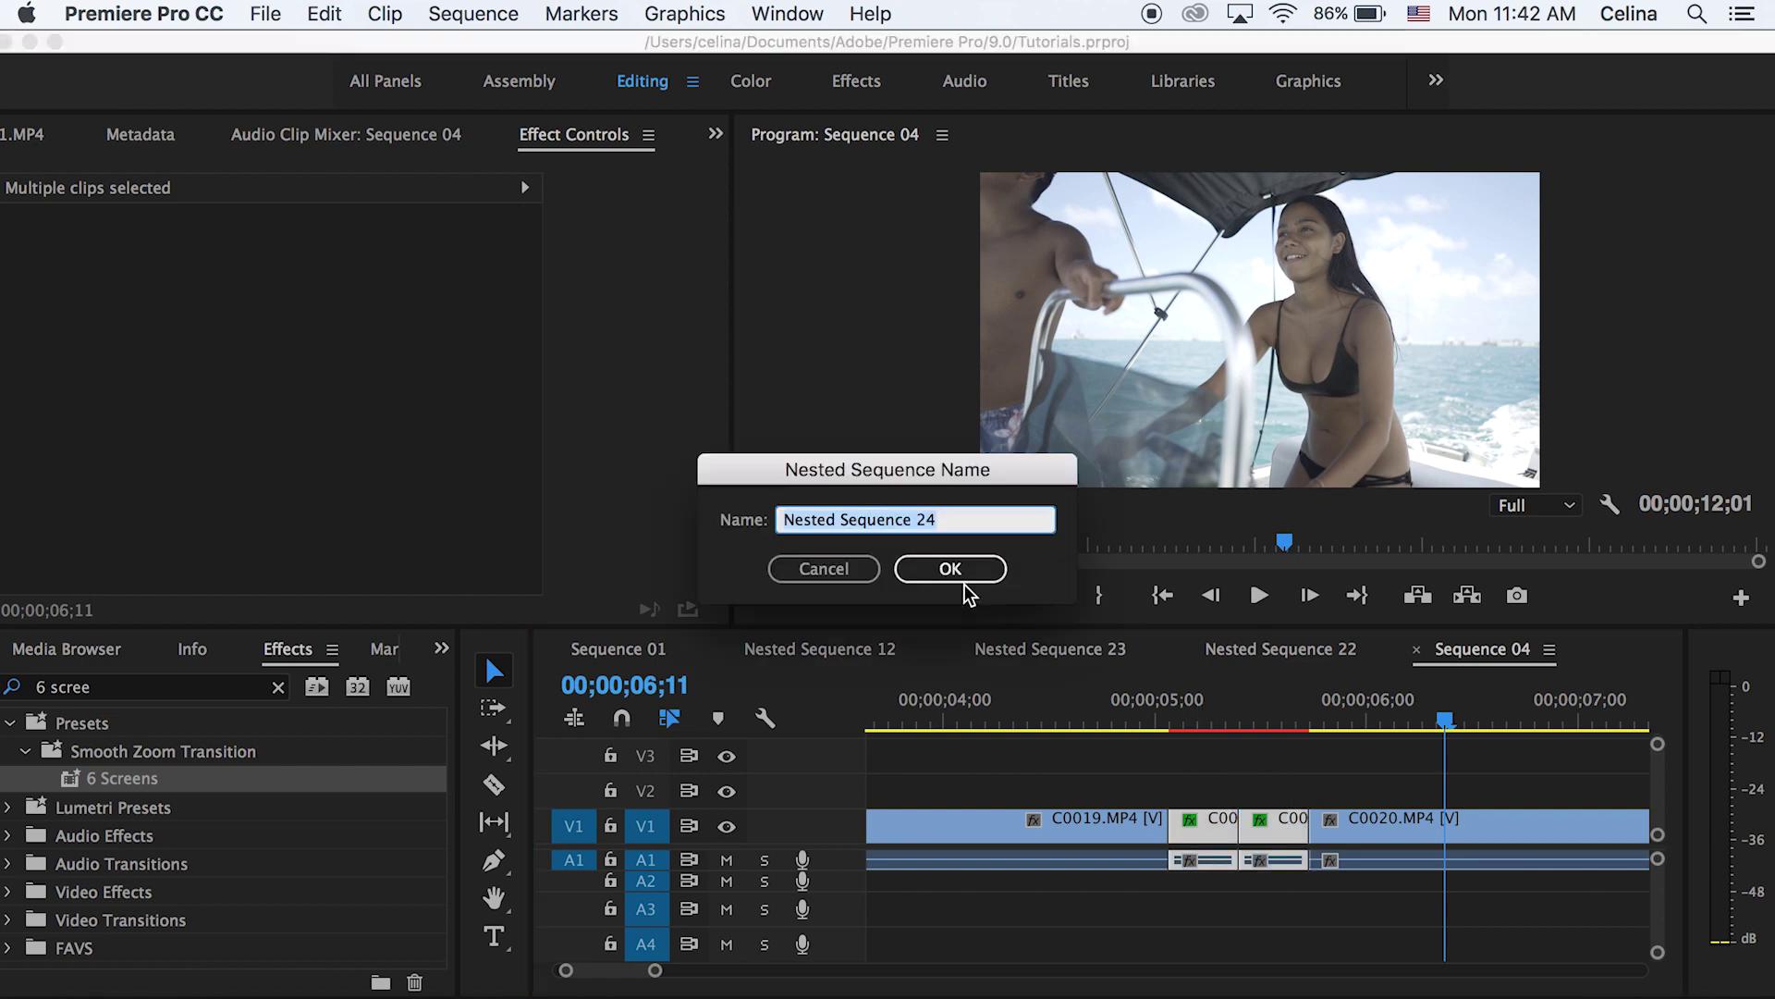
left_click(959, 580)
Step: Confirm Nested Sequence 24 and drag Lens Distortion onto the nested clip
key("Return")
key("Up")
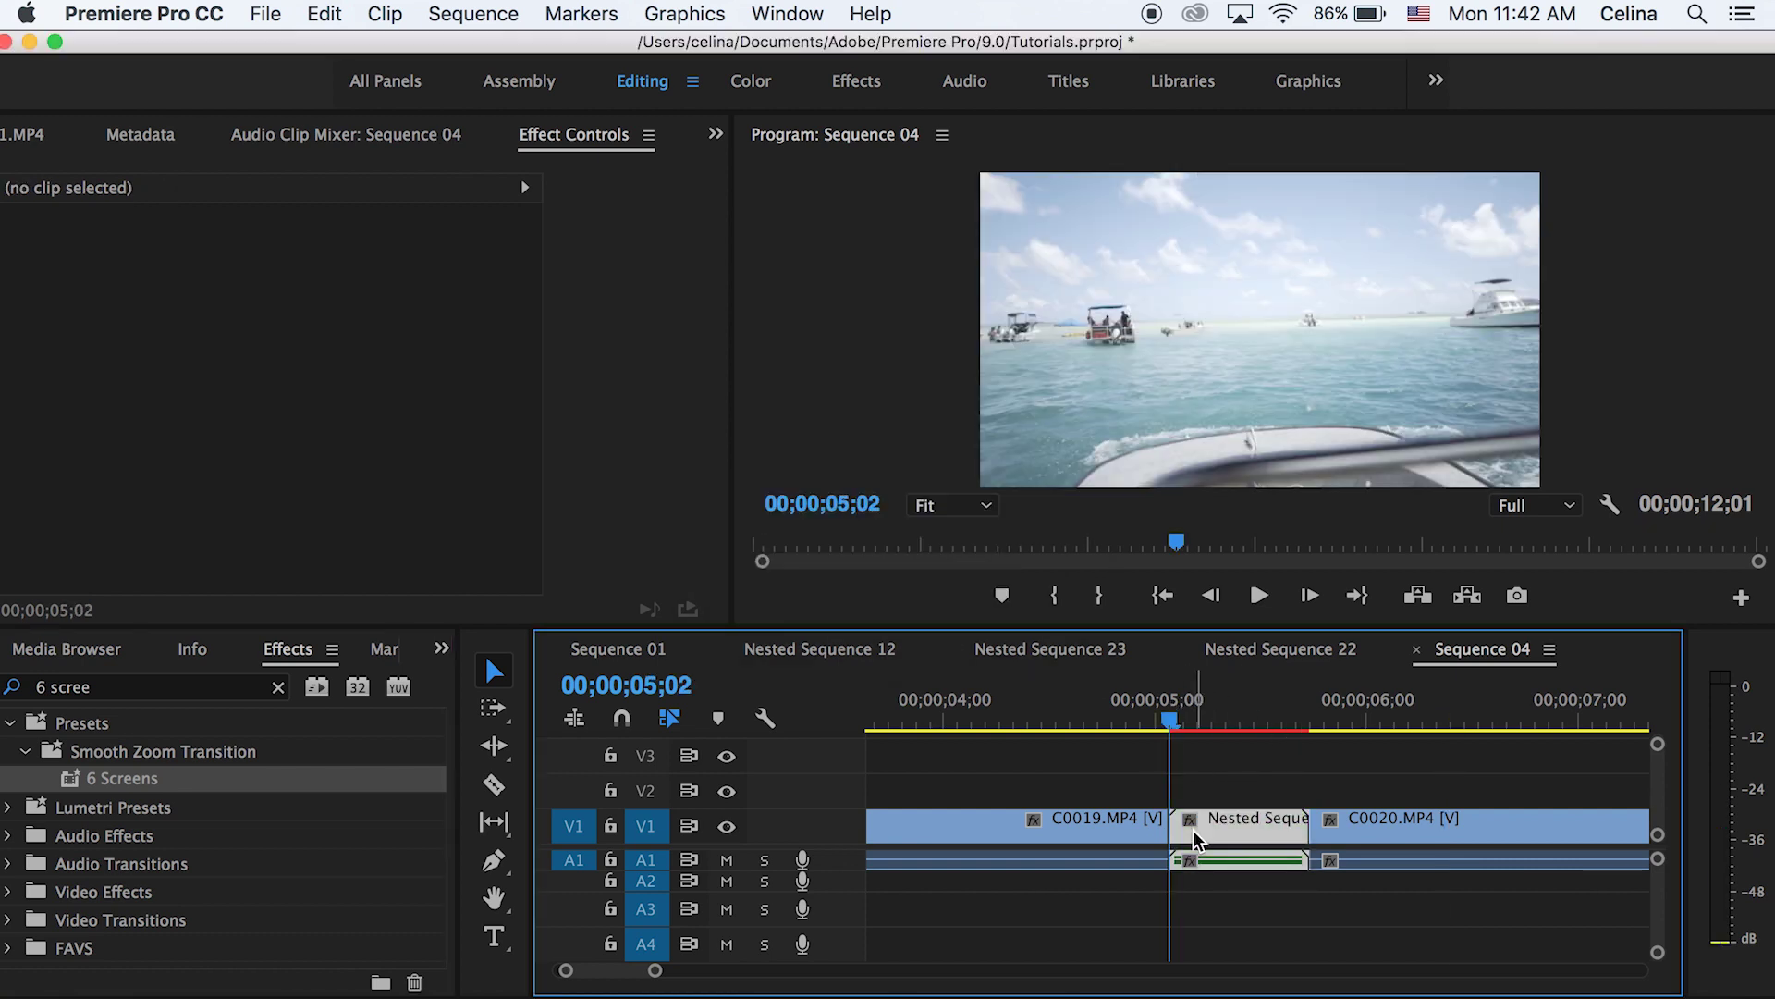
left_click(1193, 830)
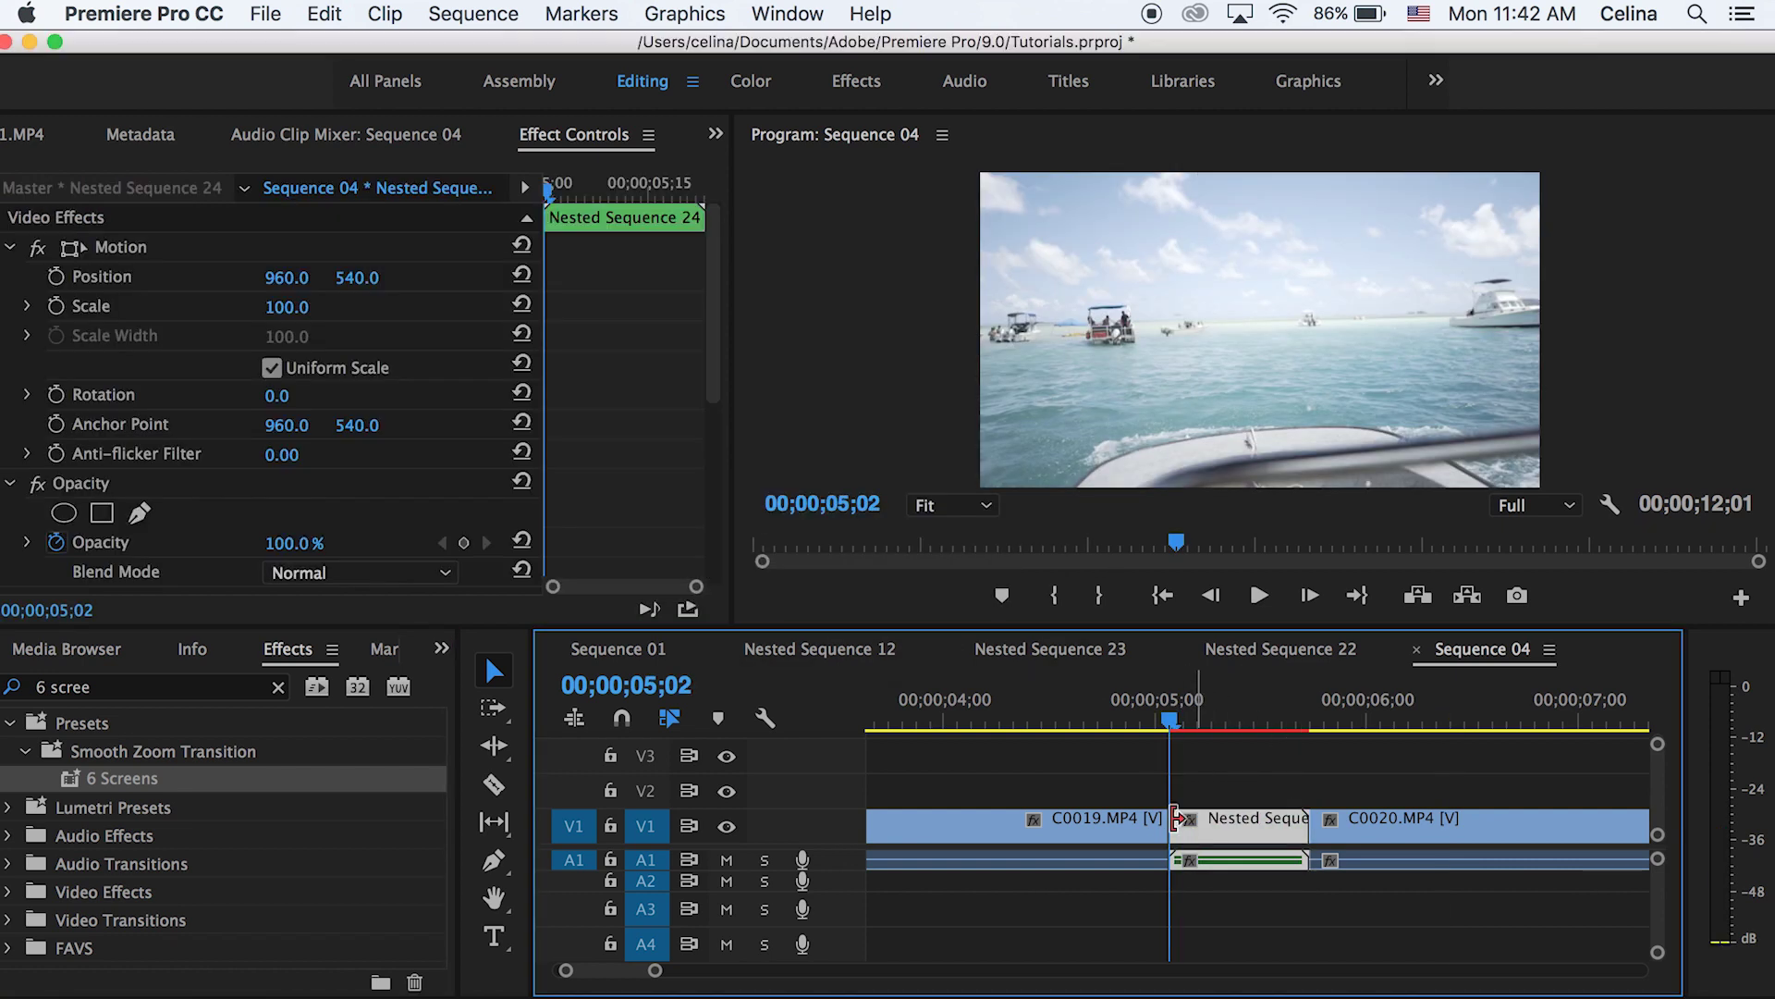
left_click(278, 686)
left_click(219, 696)
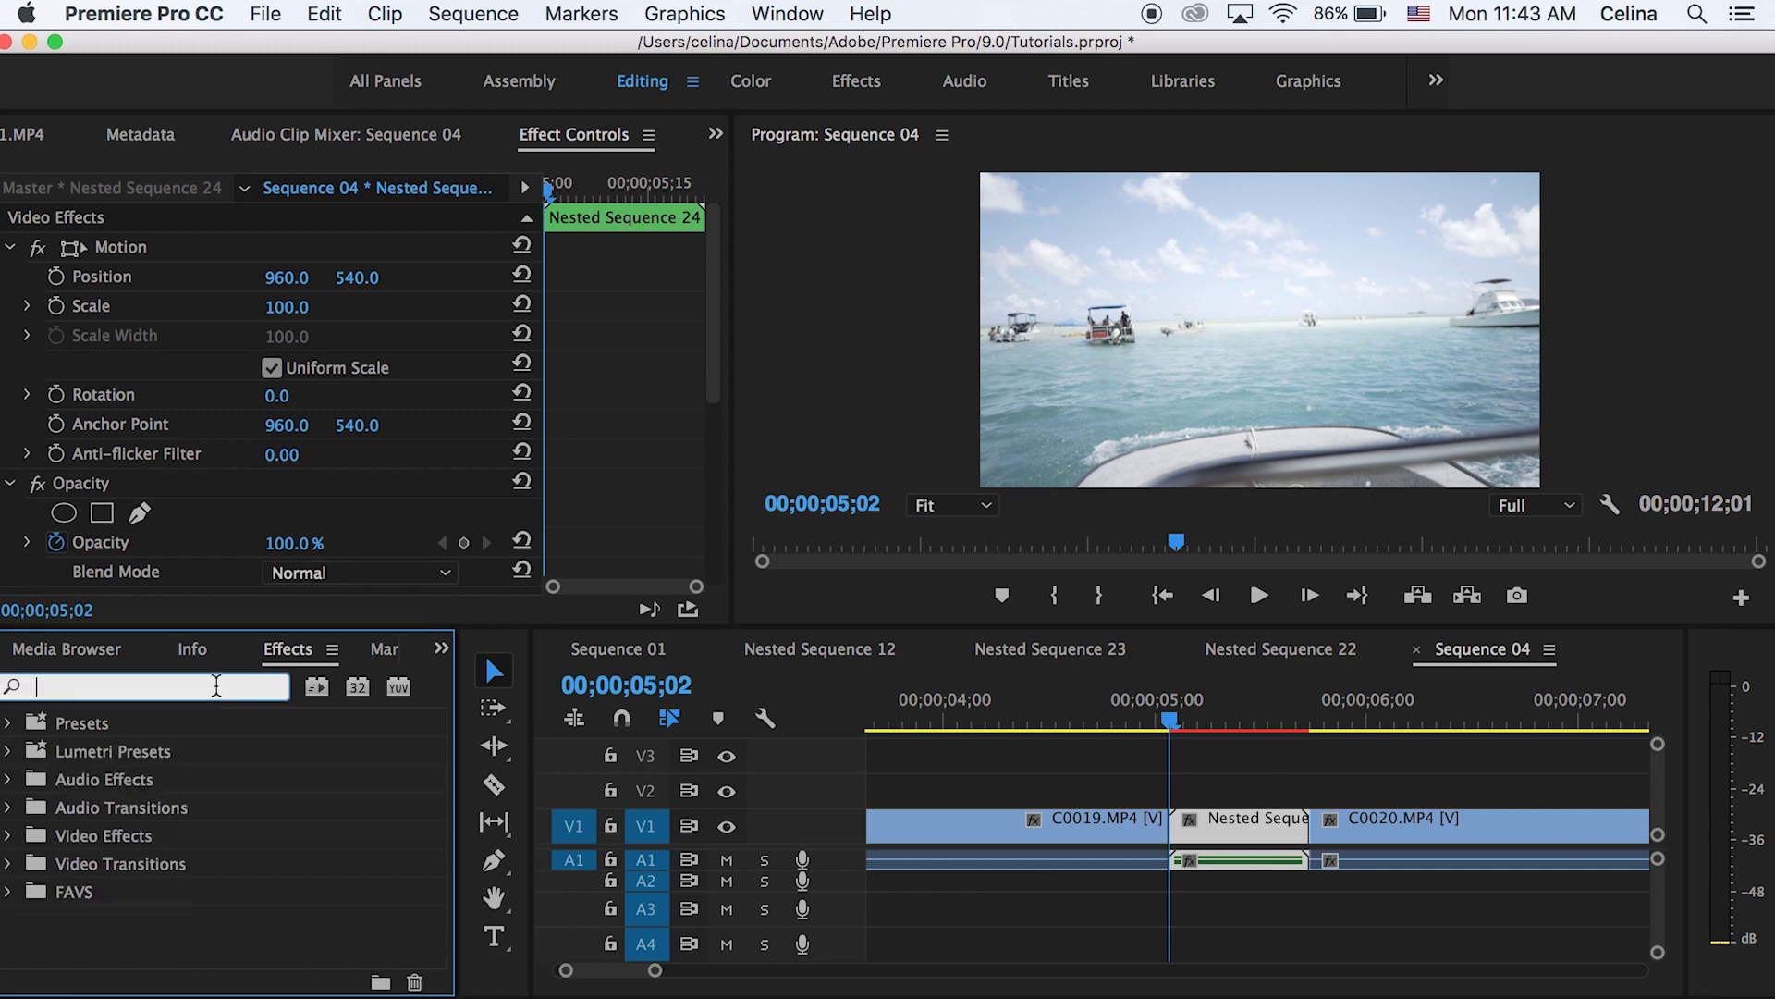
type("lens dis")
scroll(222, 830, "down", 10)
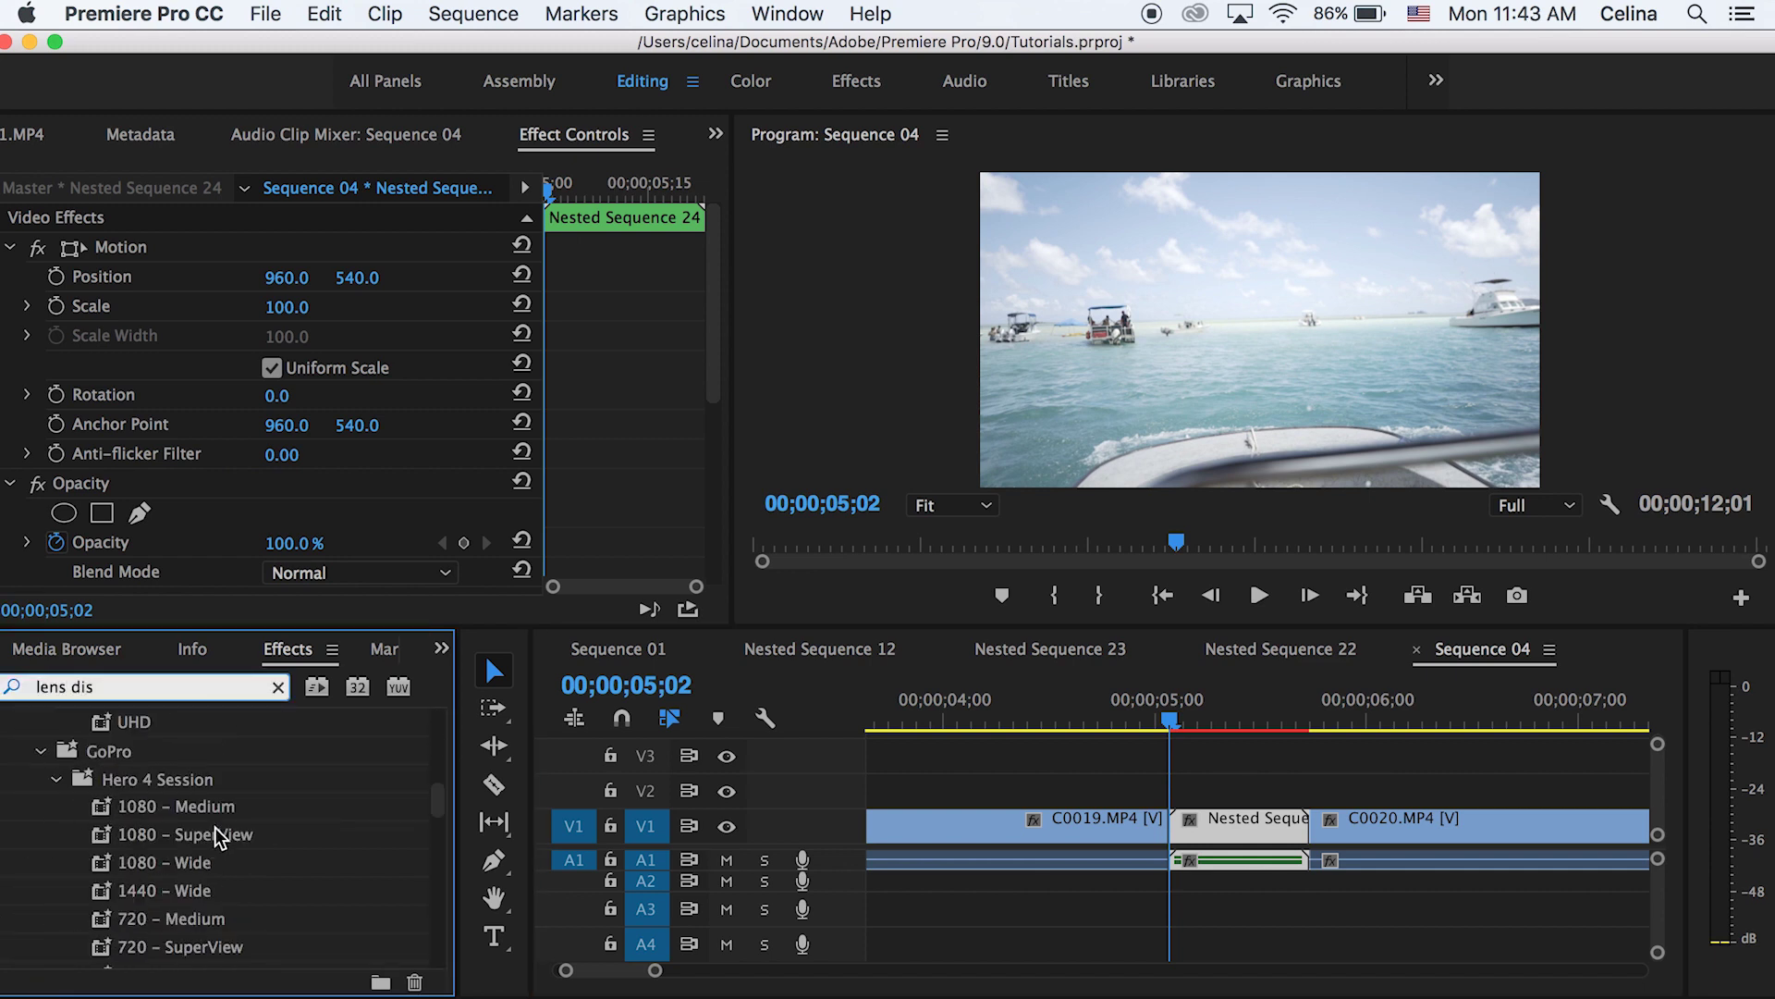
left_click(70, 898)
left_click_drag(69, 901, 252, 381)
Step: Search the Effects panel for 'direc' to find Directional Blur
scroll(251, 381, "down", 8)
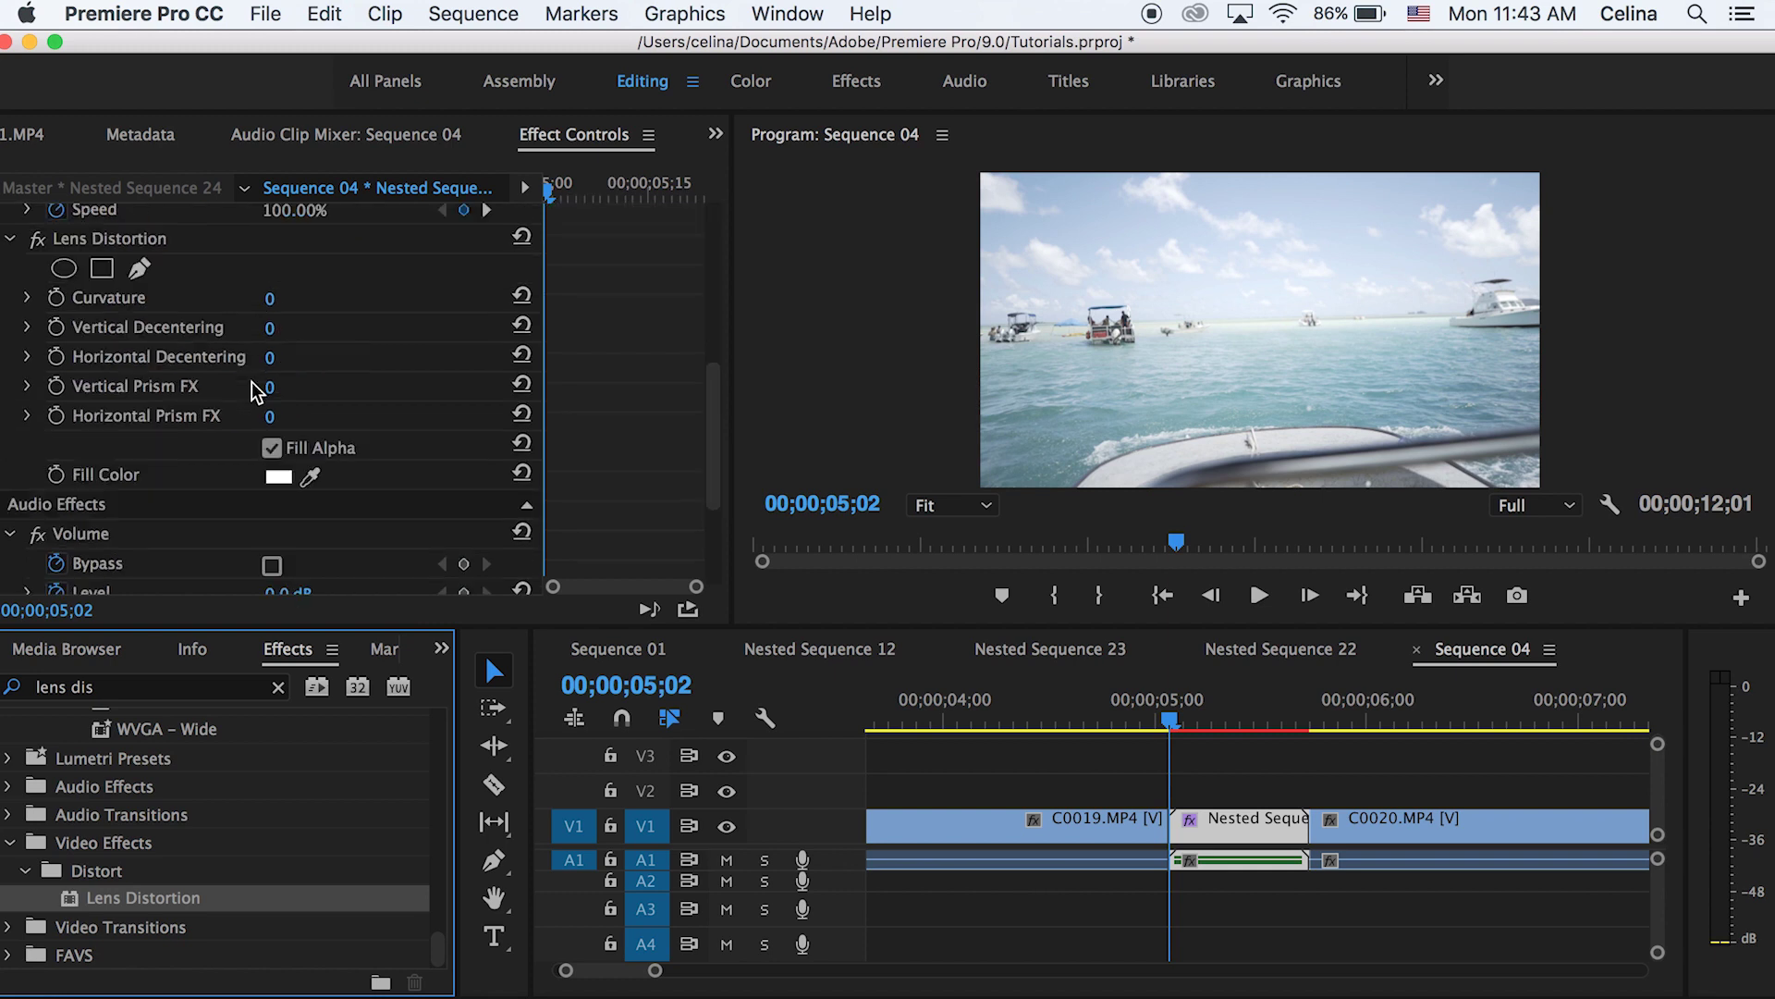
left_click(111, 677)
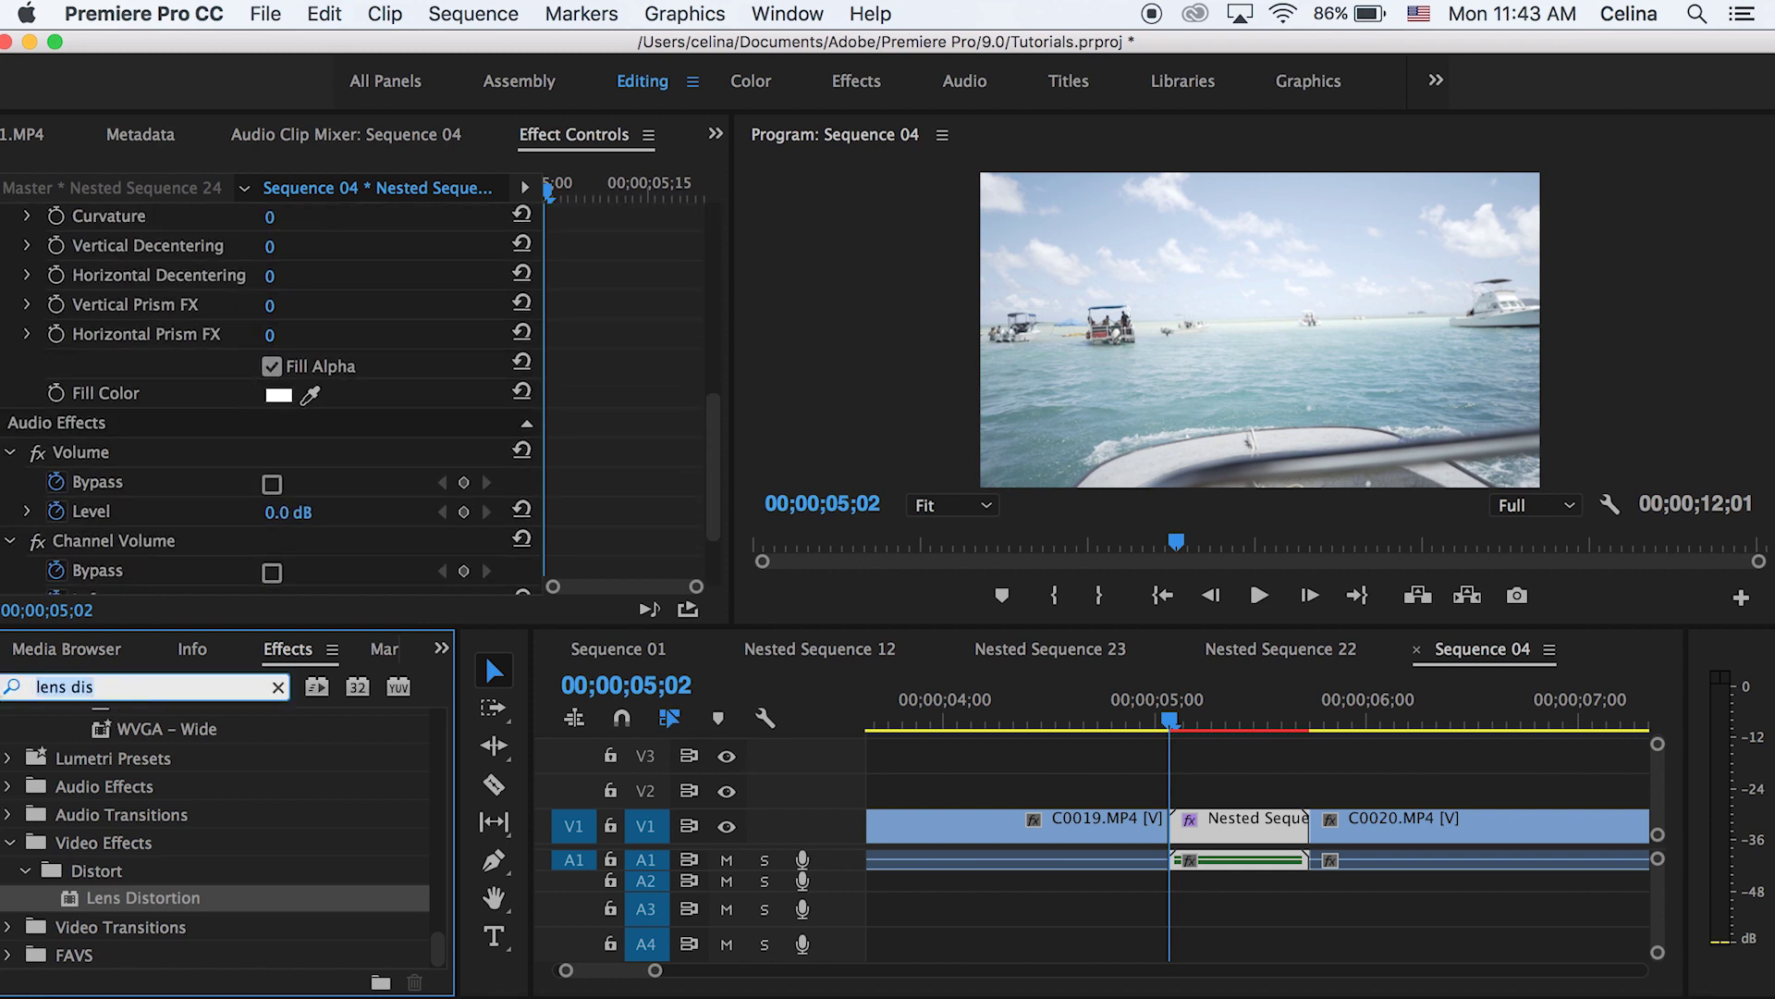
type("direc")
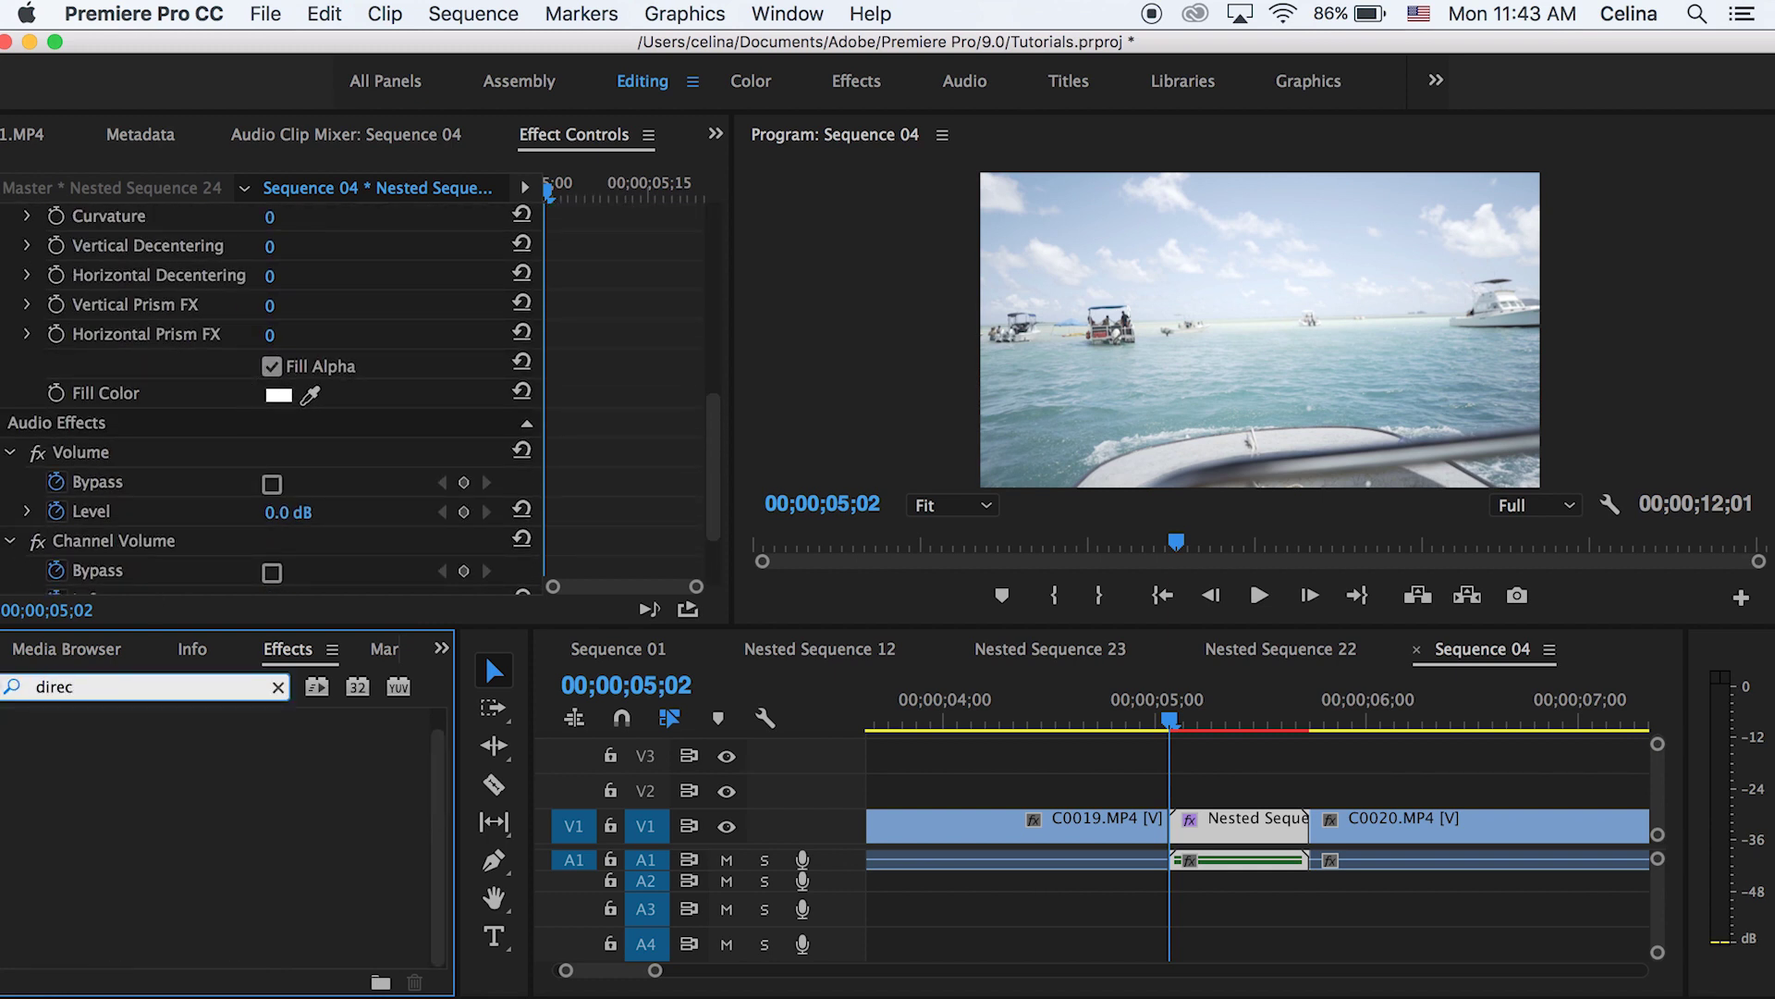
key("BackSpace")
key("BackSpace")
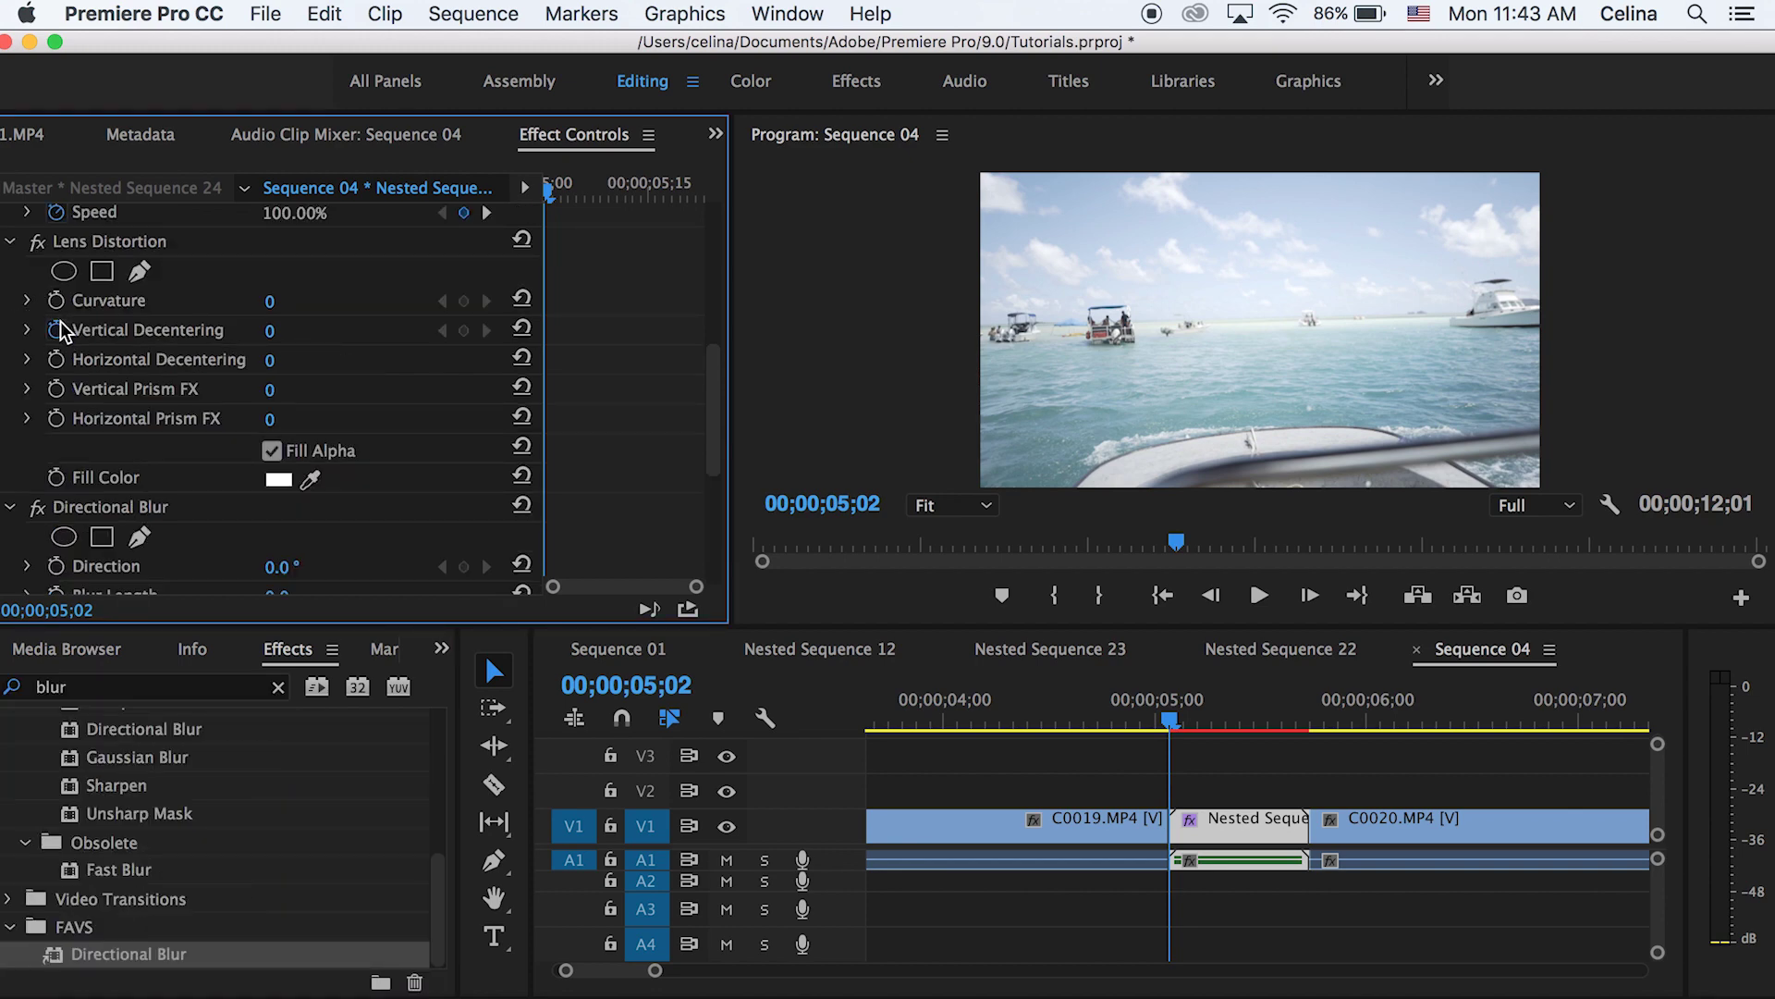
Step: Keyframe Curvature and Vertical Decentering, setting Curvature to -34 at 05;12
left_click(59, 320)
left_click_drag(685, 191, 623, 164)
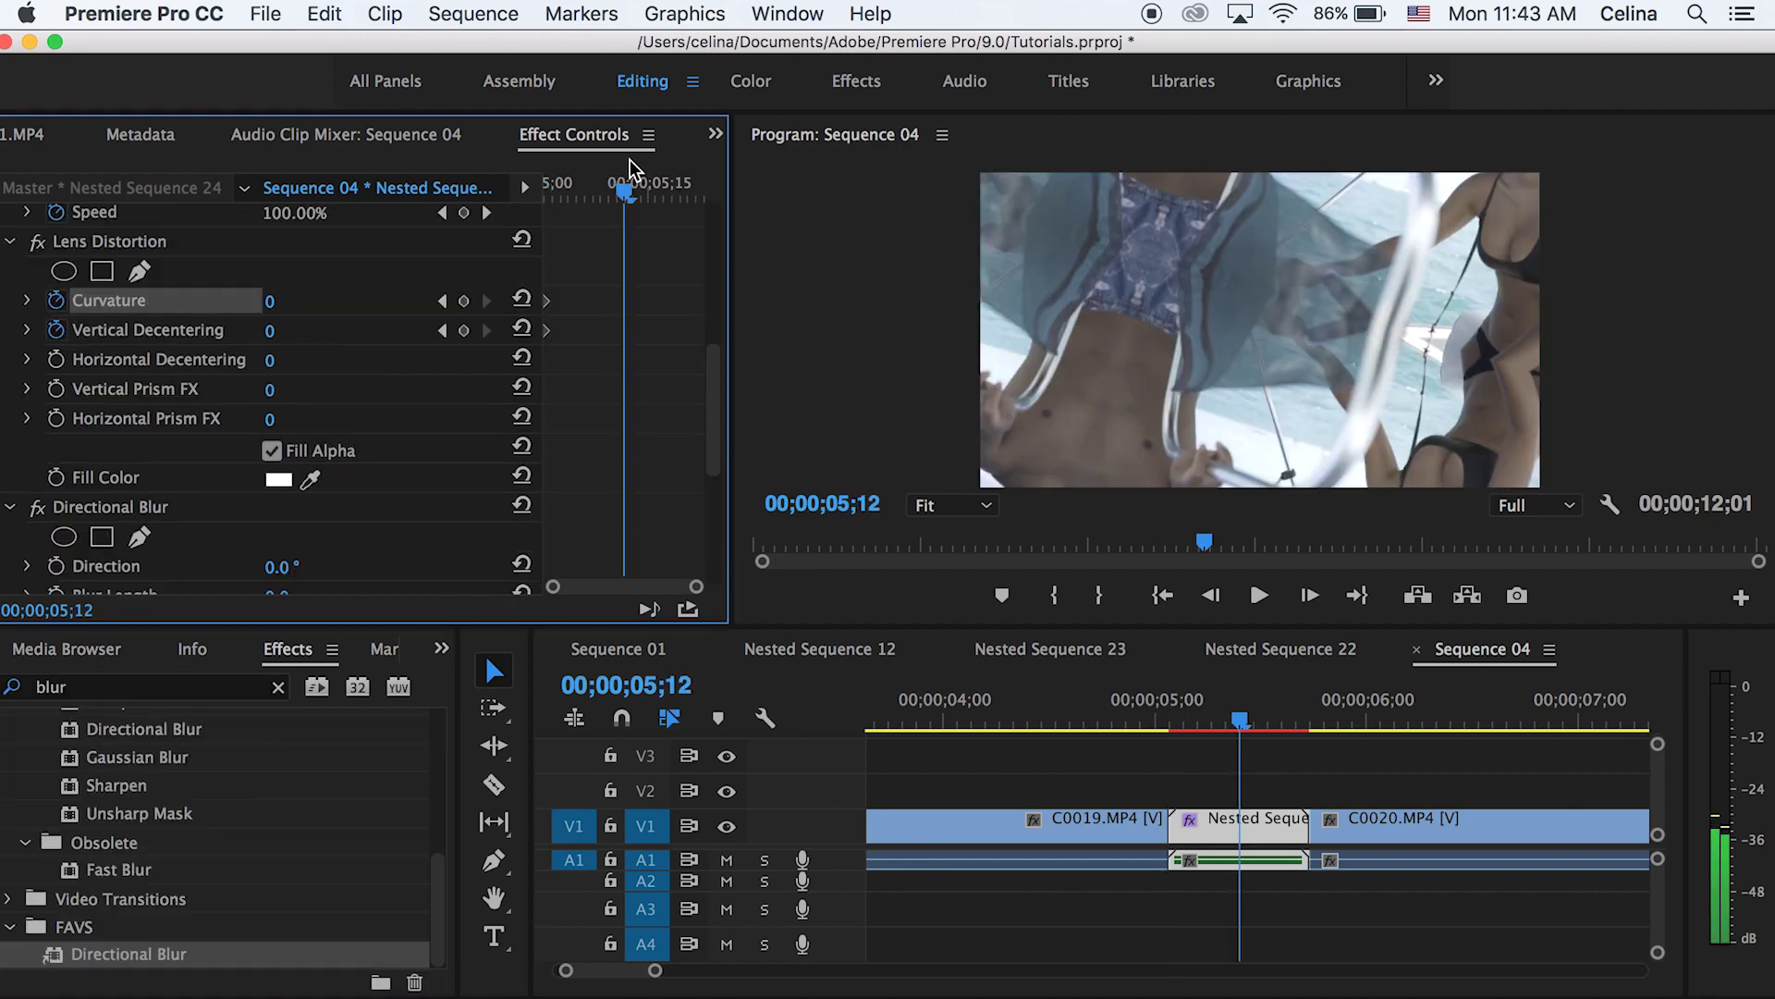
left_click_drag(629, 159, 628, 163)
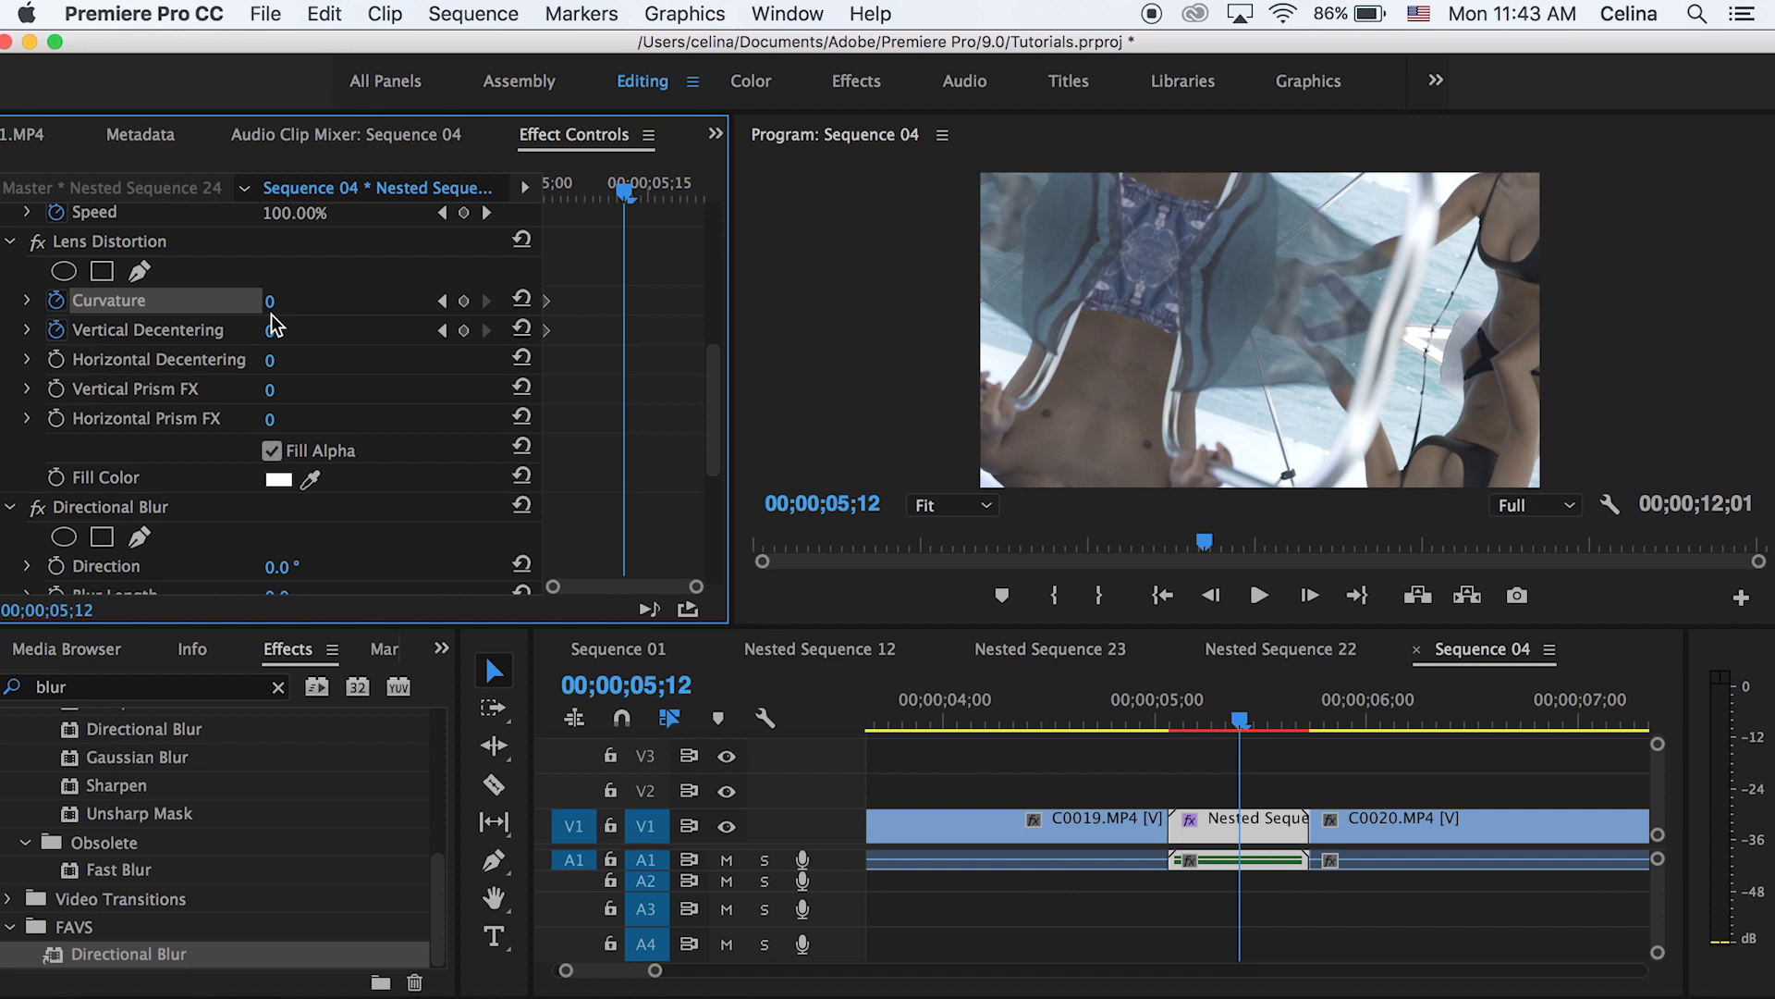
mouse_move(269, 302)
left_mouse_down()
mouse_move(236, 301)
mouse_move(231, 333)
mouse_move(274, 330)
left_mouse_up()
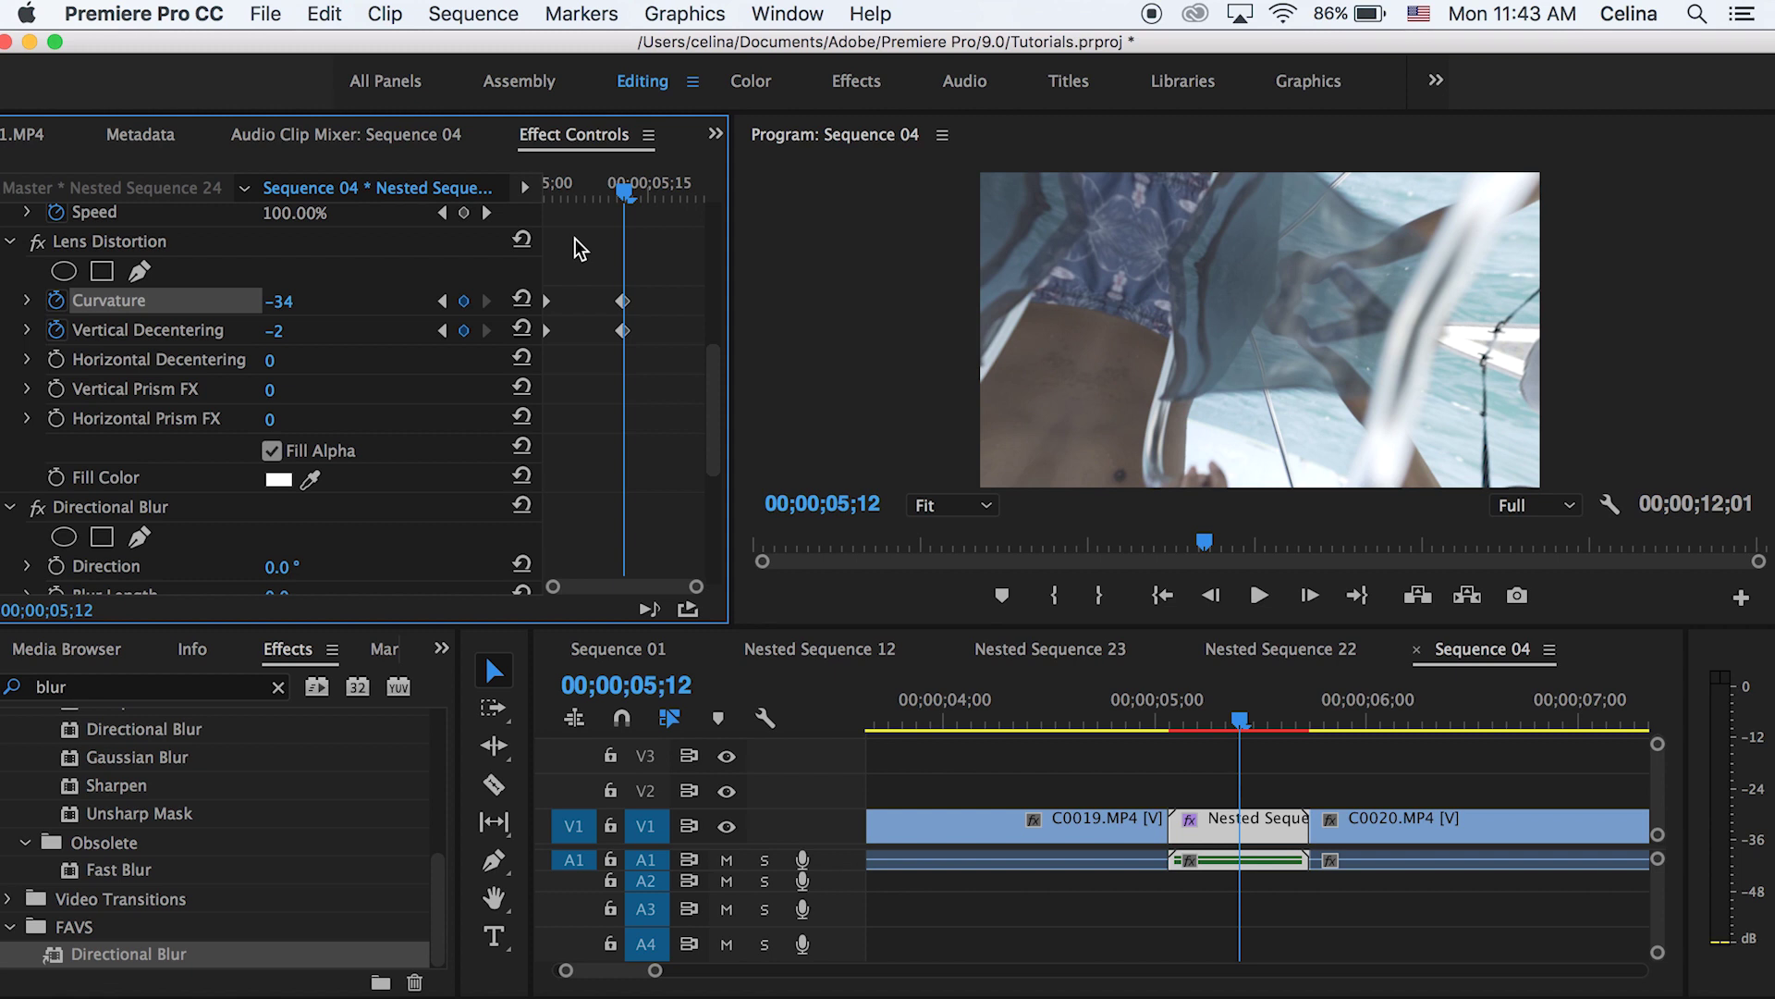
Step: Reset Curvature and Vertical Decentering to 0 at 05;22 and play the warp
left_click_drag(626, 192, 733, 176)
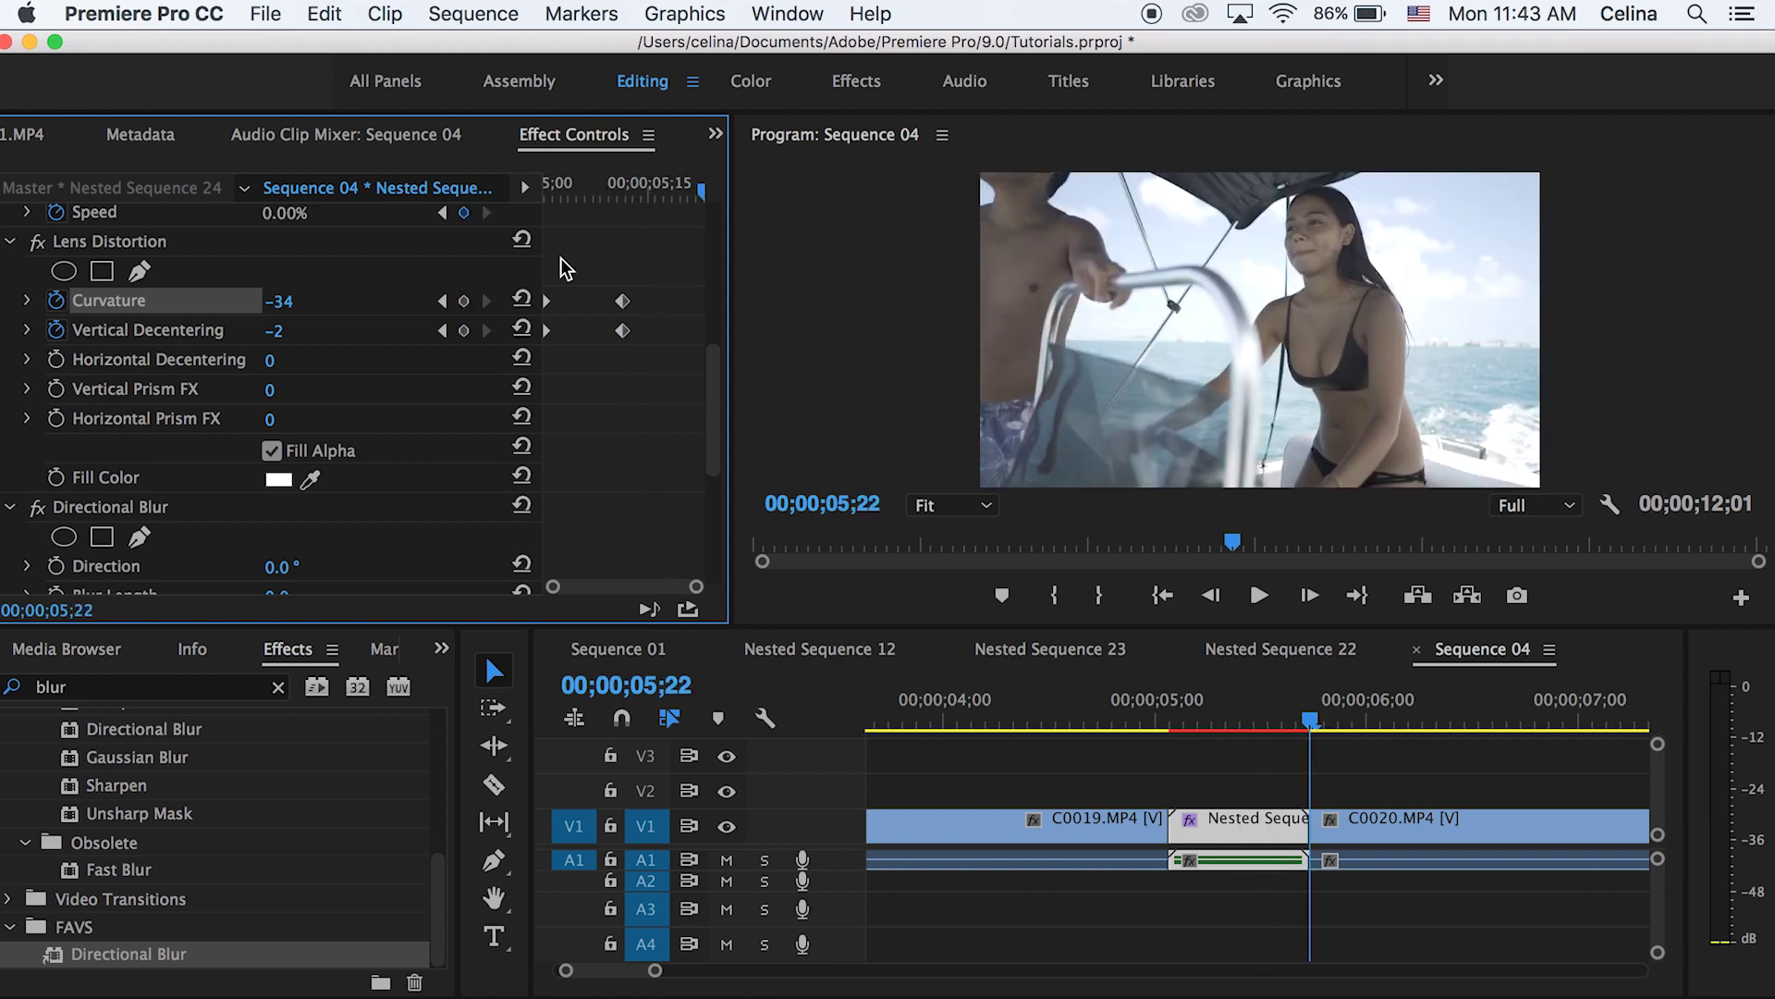
left_click(523, 300)
left_click(523, 329)
mouse_move(1161, 705)
left_mouse_down()
mouse_move(1381, 705)
mouse_move(1130, 708)
left_mouse_up()
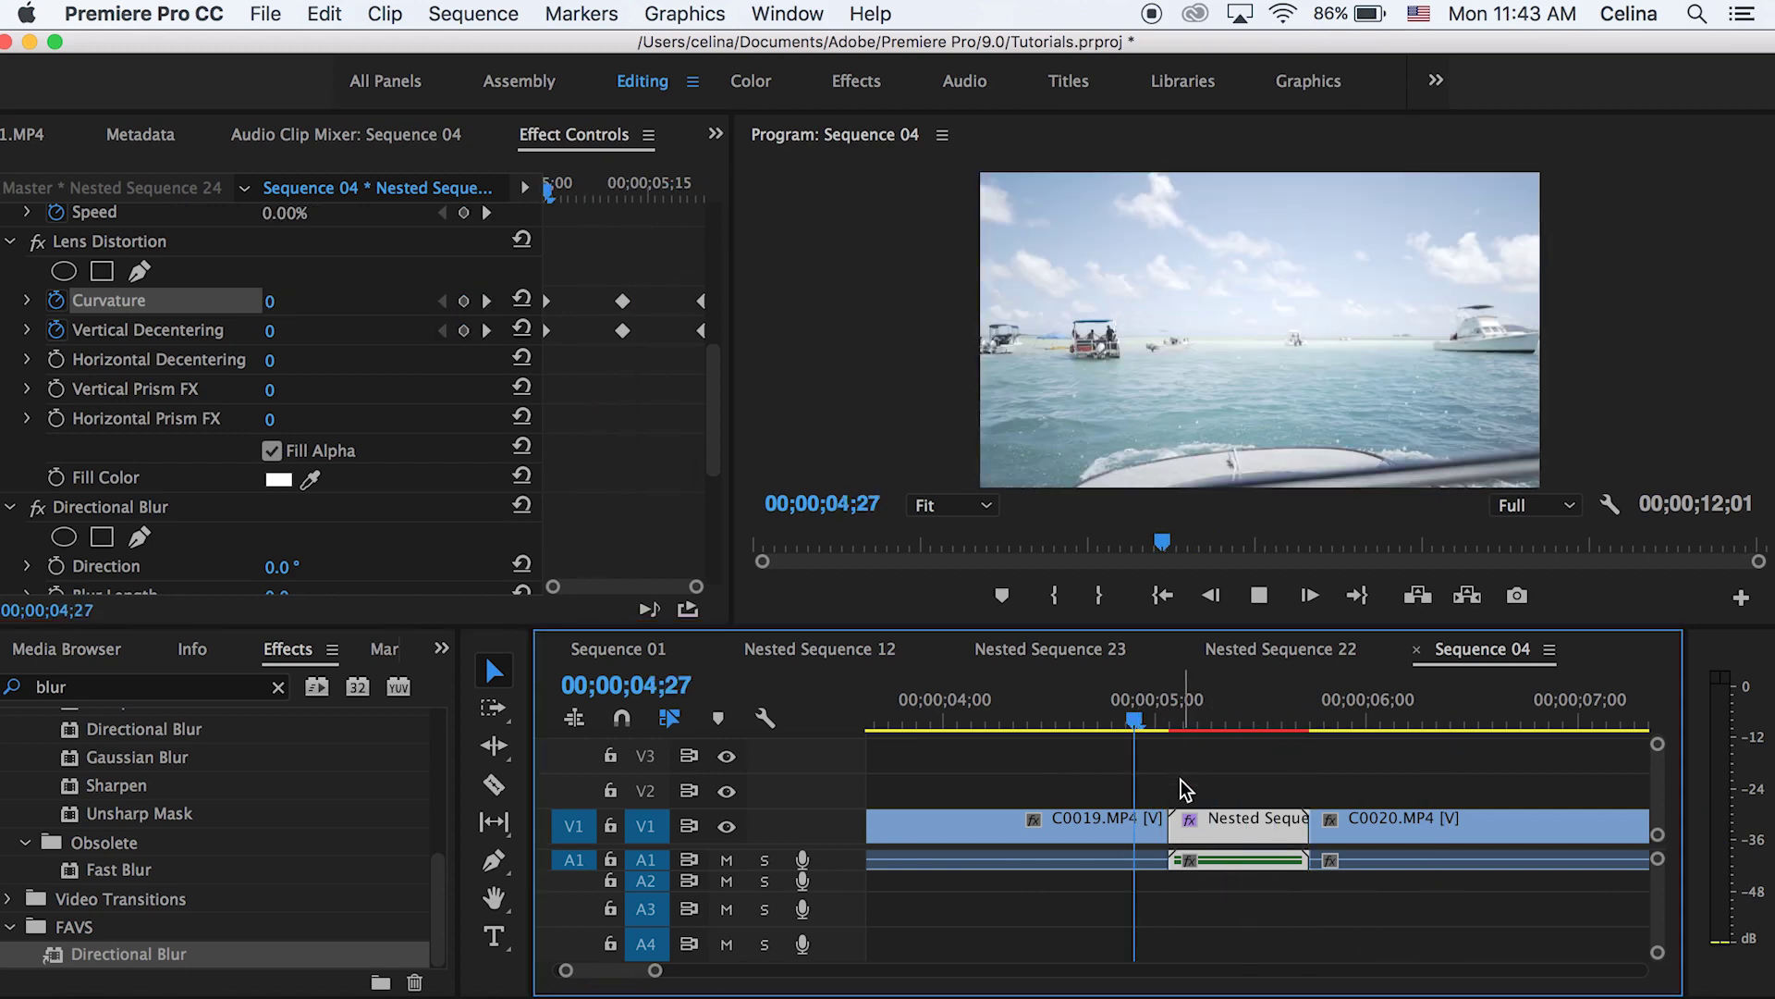
key("space")
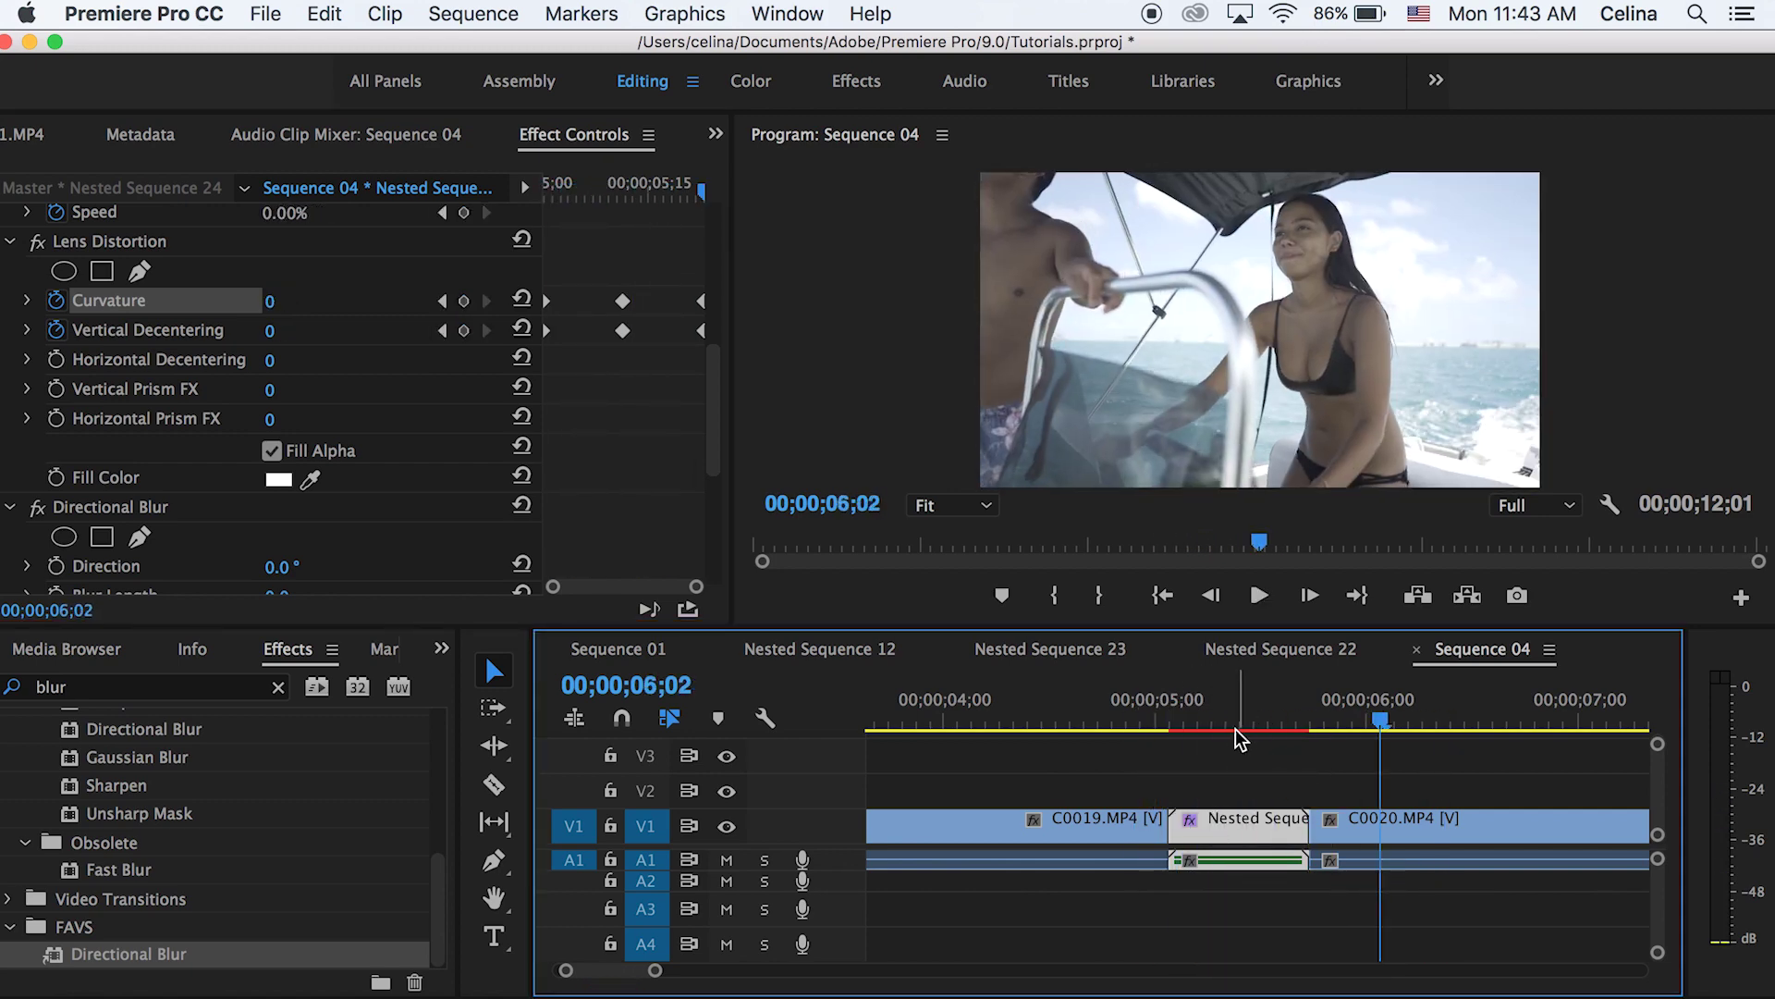
left_click(1237, 705)
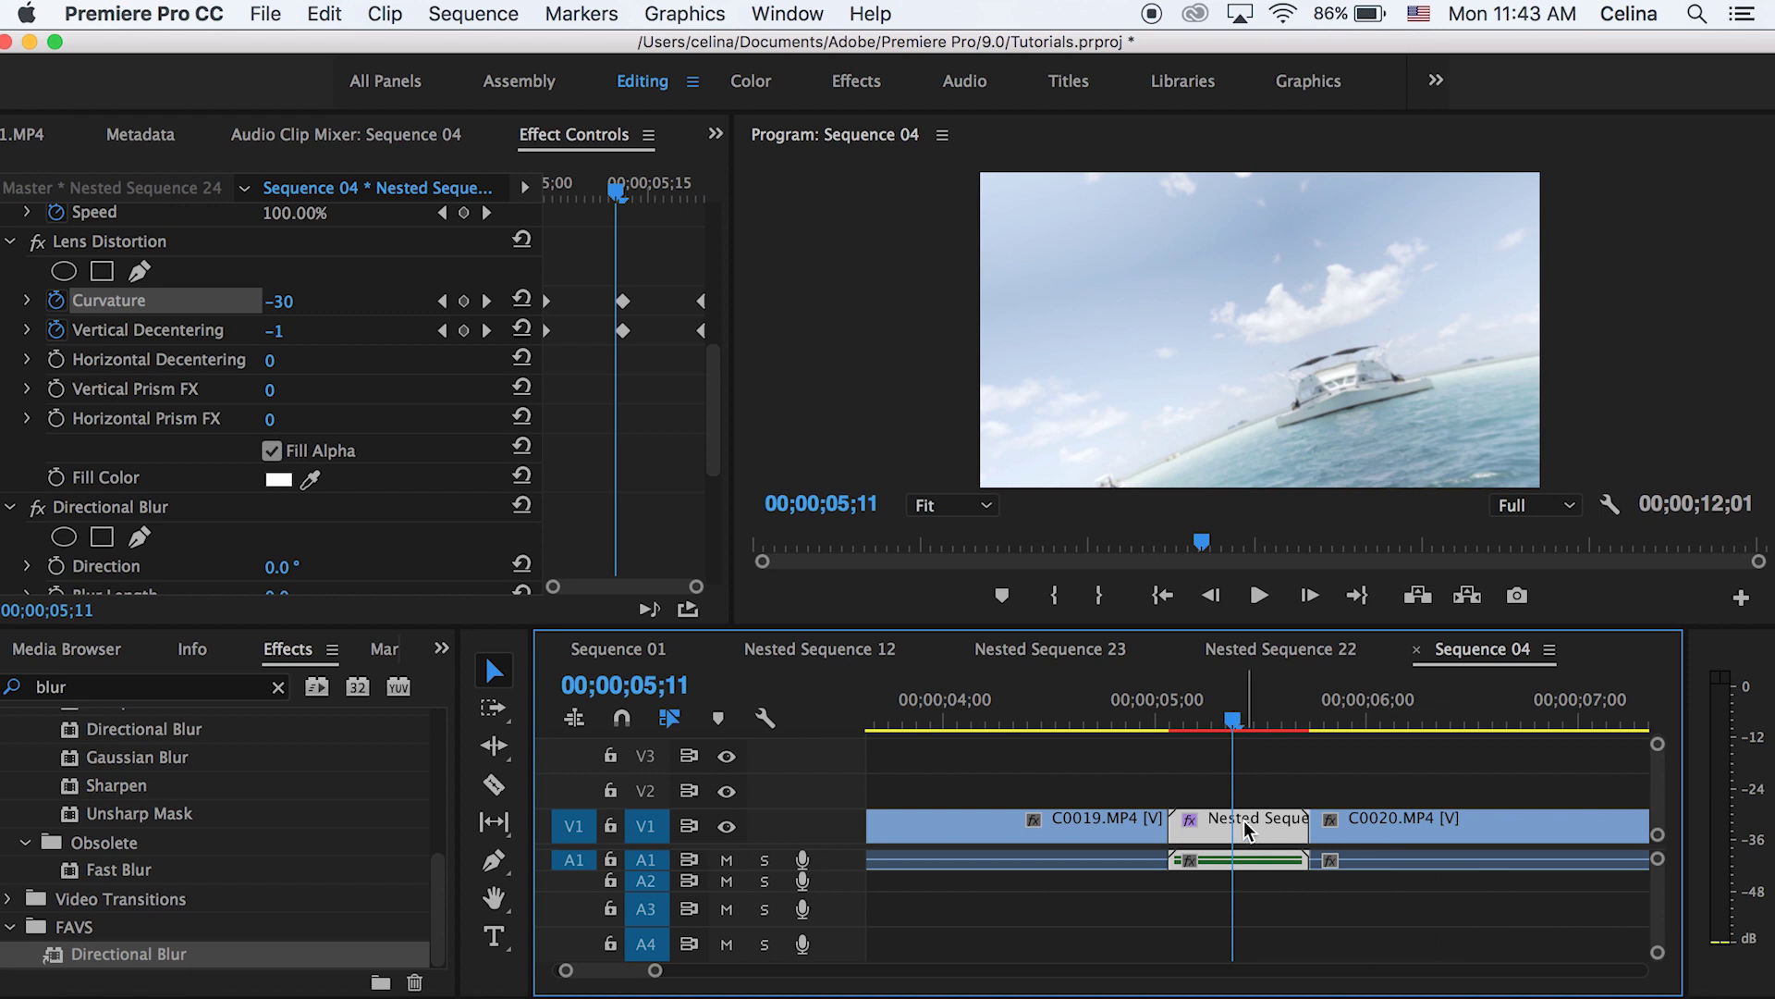
Step: Set Vertical Decentering to 21 on the 05;12 keyframe and replay the transition
left_click(621, 194)
left_click_drag(621, 194, 626, 195)
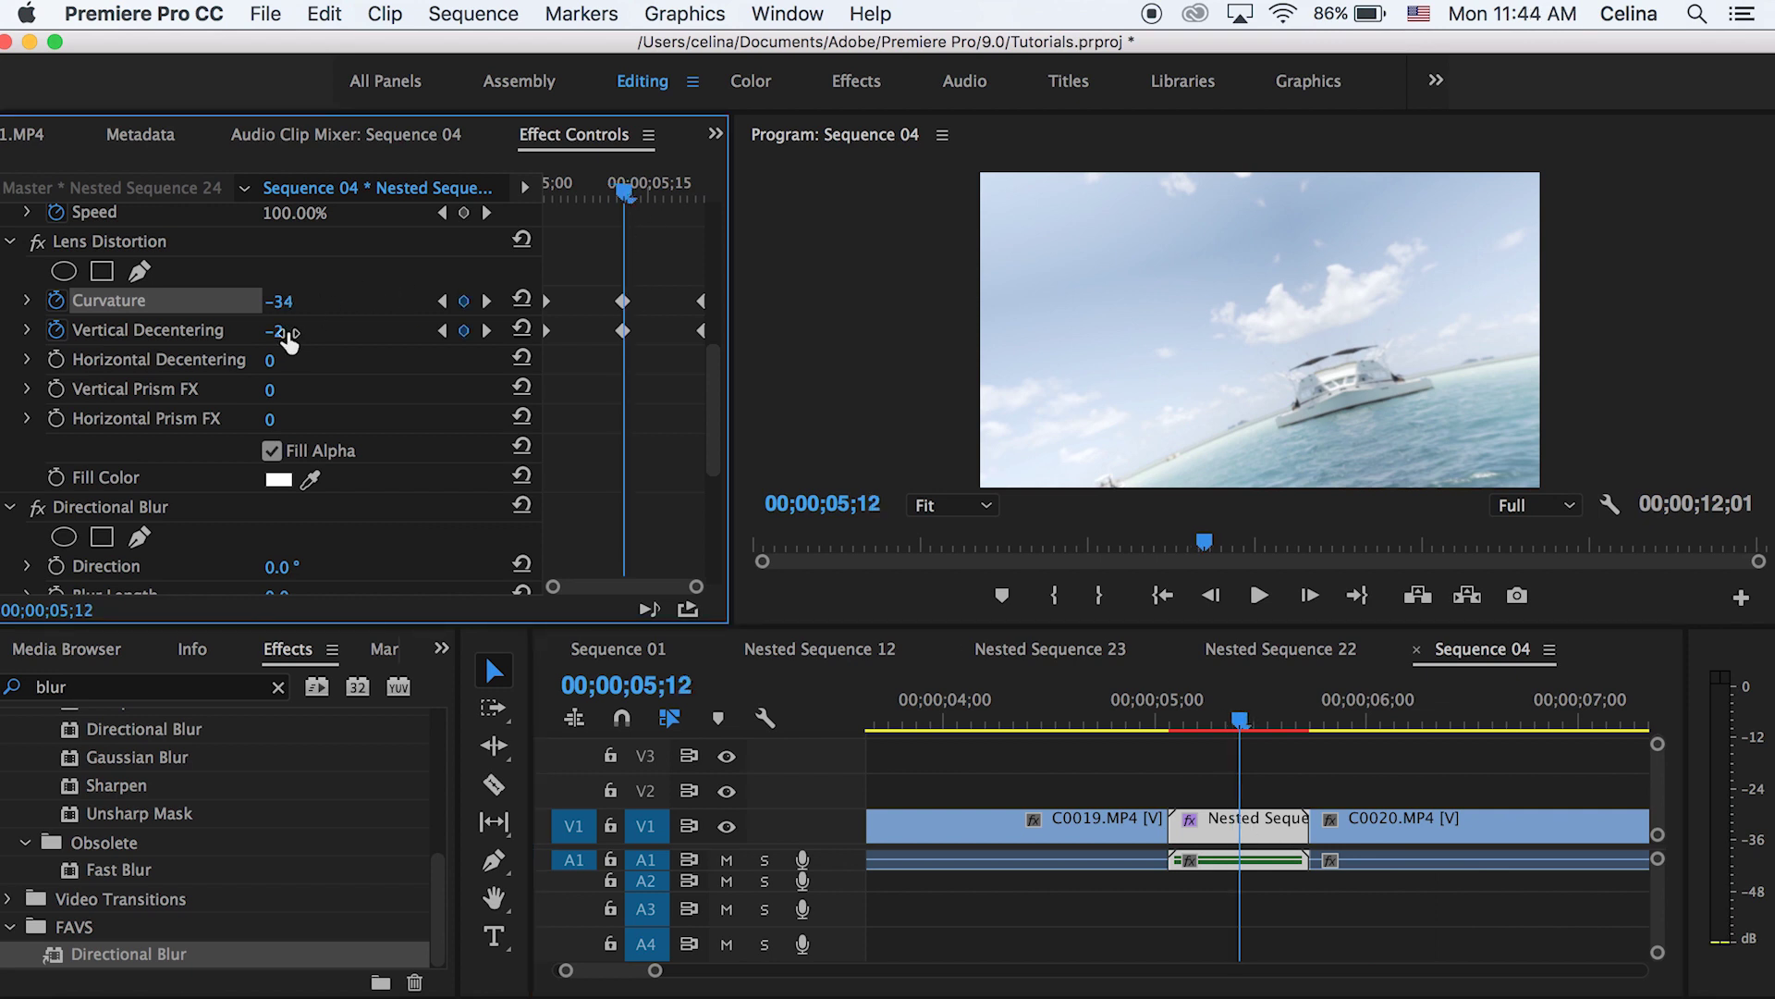
mouse_move(278, 331)
left_mouse_down()
mouse_move(325, 331)
mouse_move(309, 331)
left_mouse_up()
mouse_move(1156, 707)
left_mouse_down()
mouse_move(1276, 708)
mouse_move(1146, 708)
left_mouse_up()
key("space")
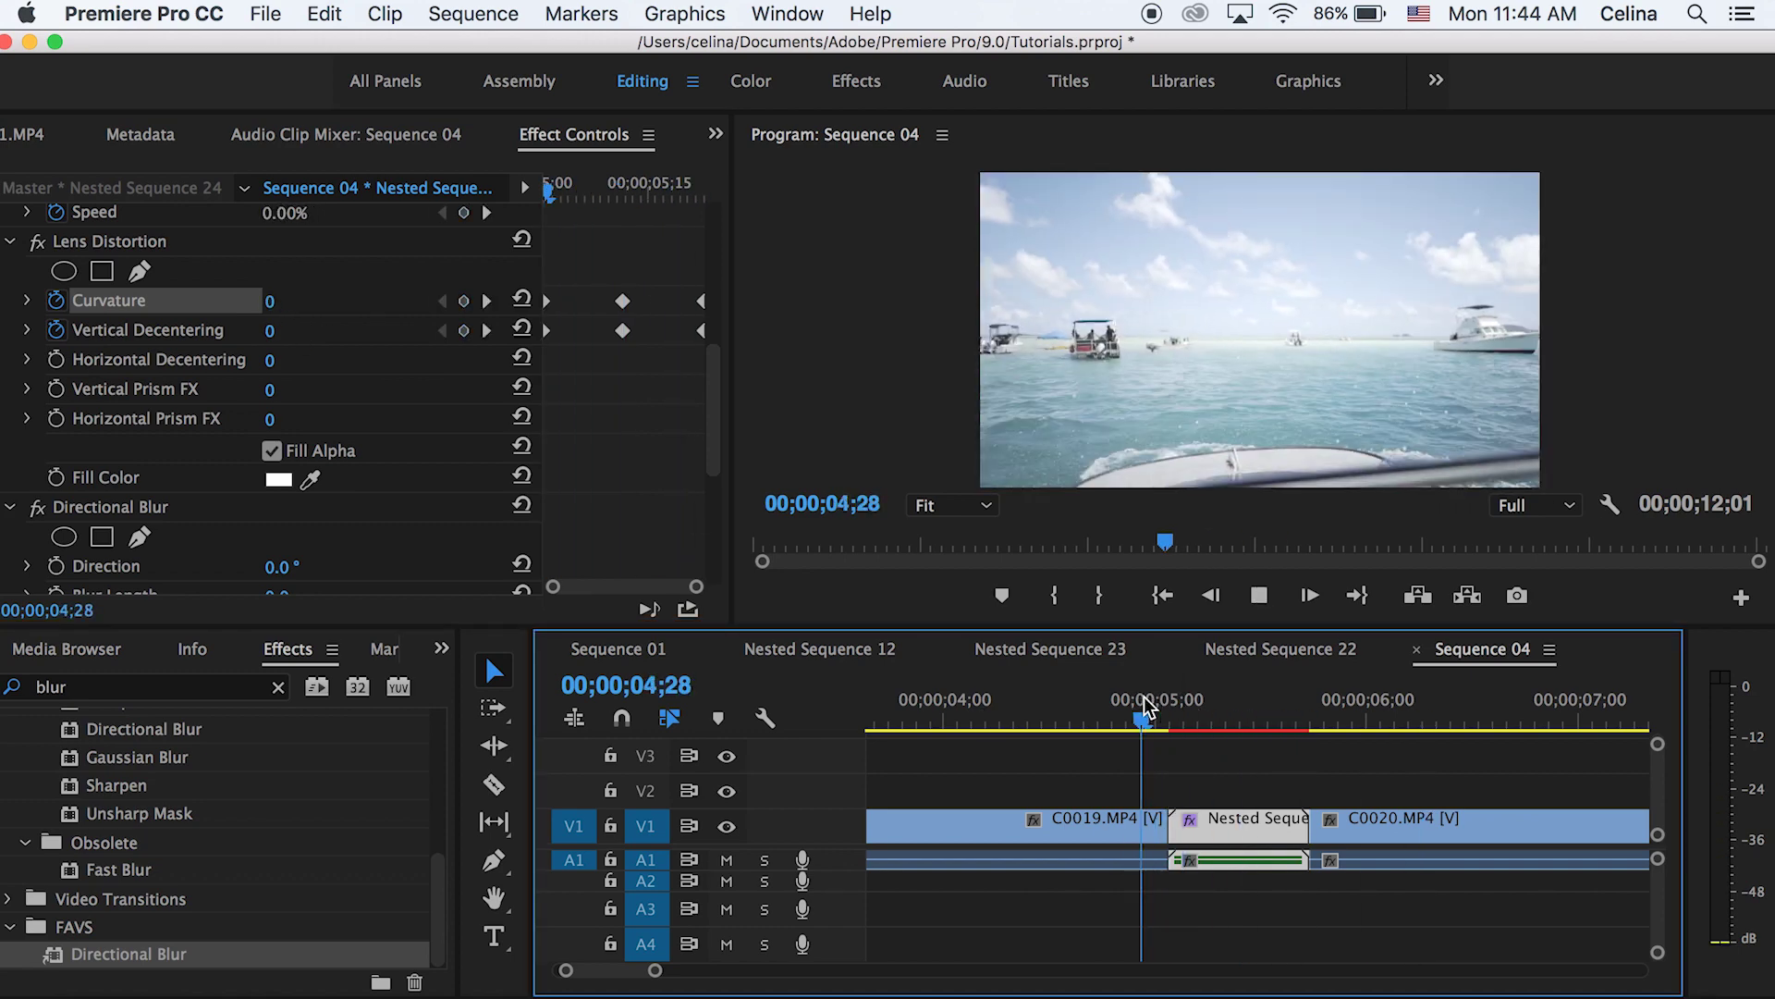
Step: Set the Lens Distortion end keyframes to Ease Out and replay the warp from 05;02
left_click(1146, 707)
left_click_drag(1146, 707, 1249, 707)
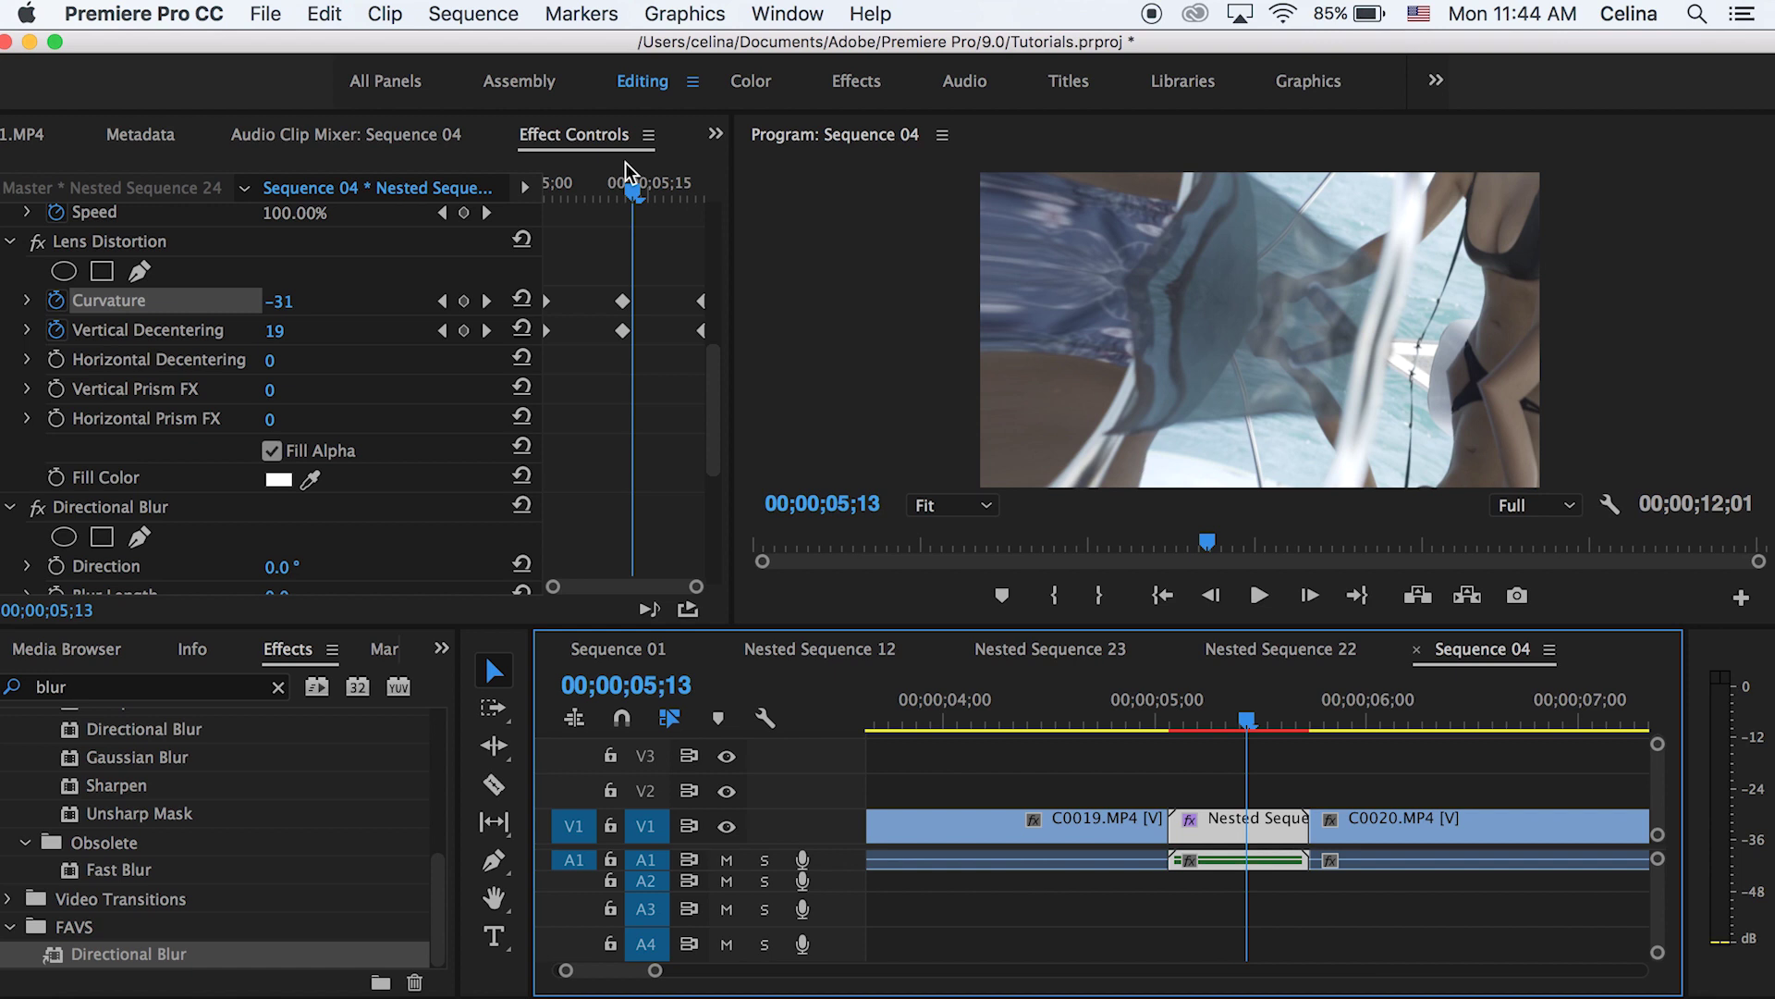
right_click(700, 303)
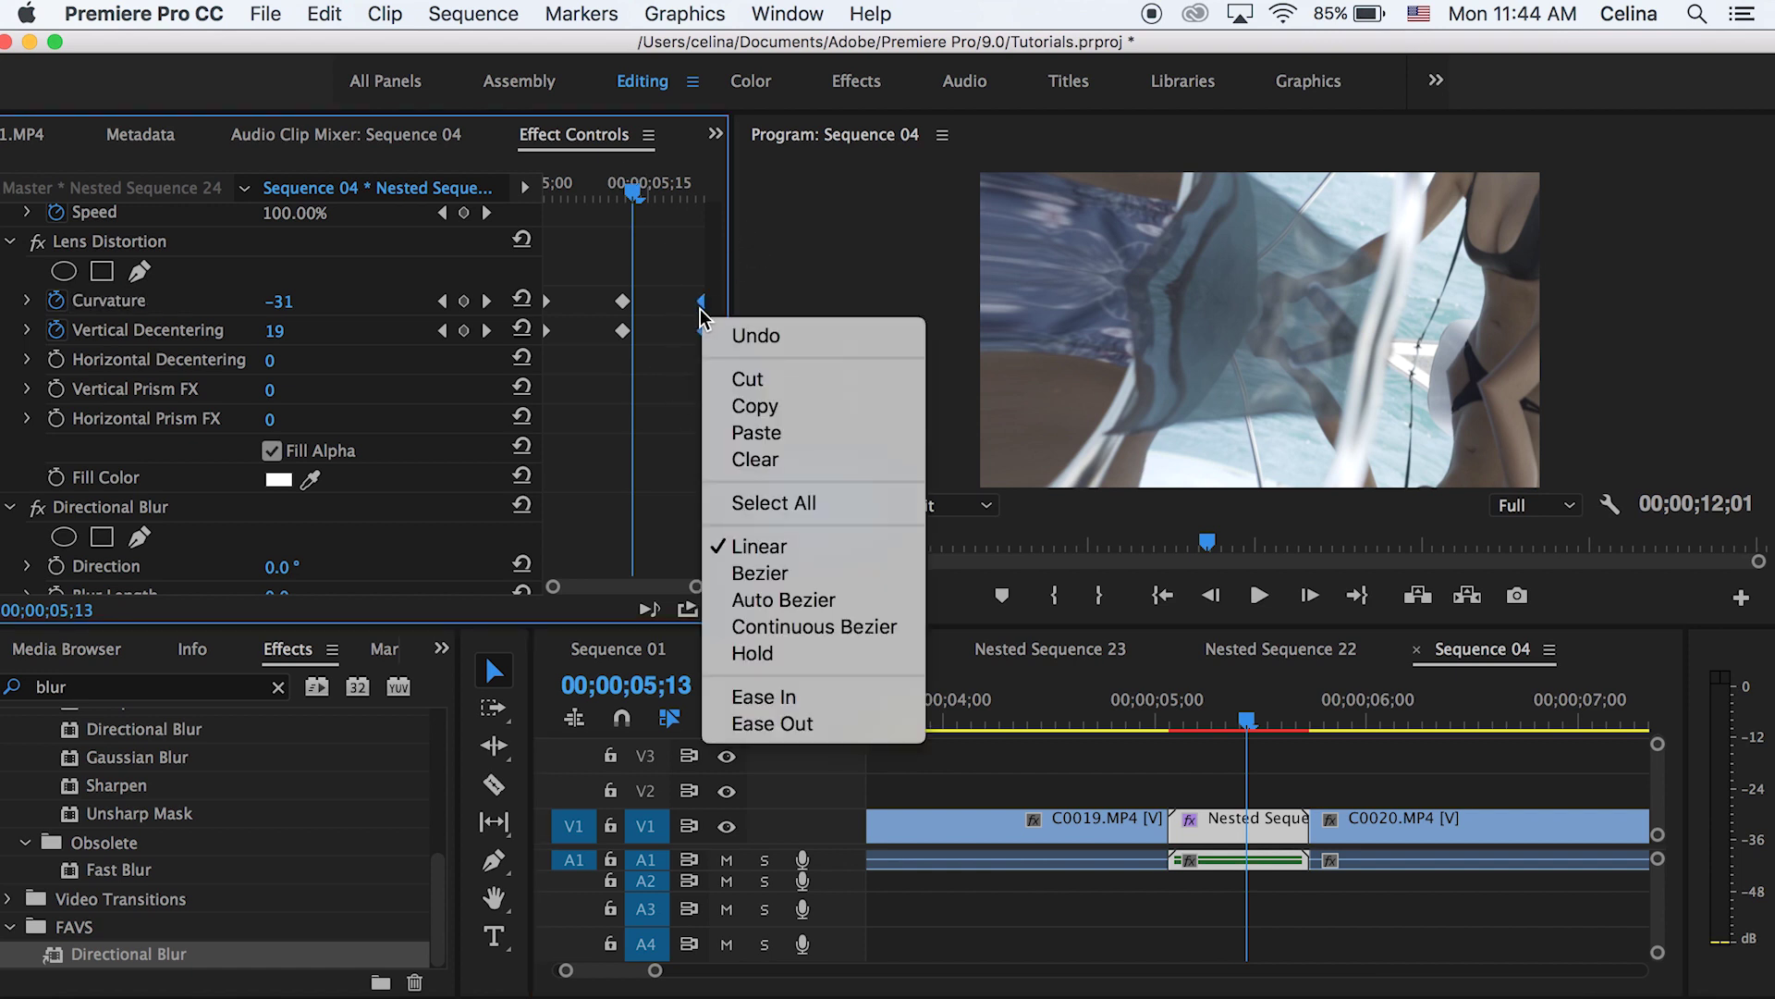
left_click(772, 724)
left_click_drag(632, 231, 541, 231)
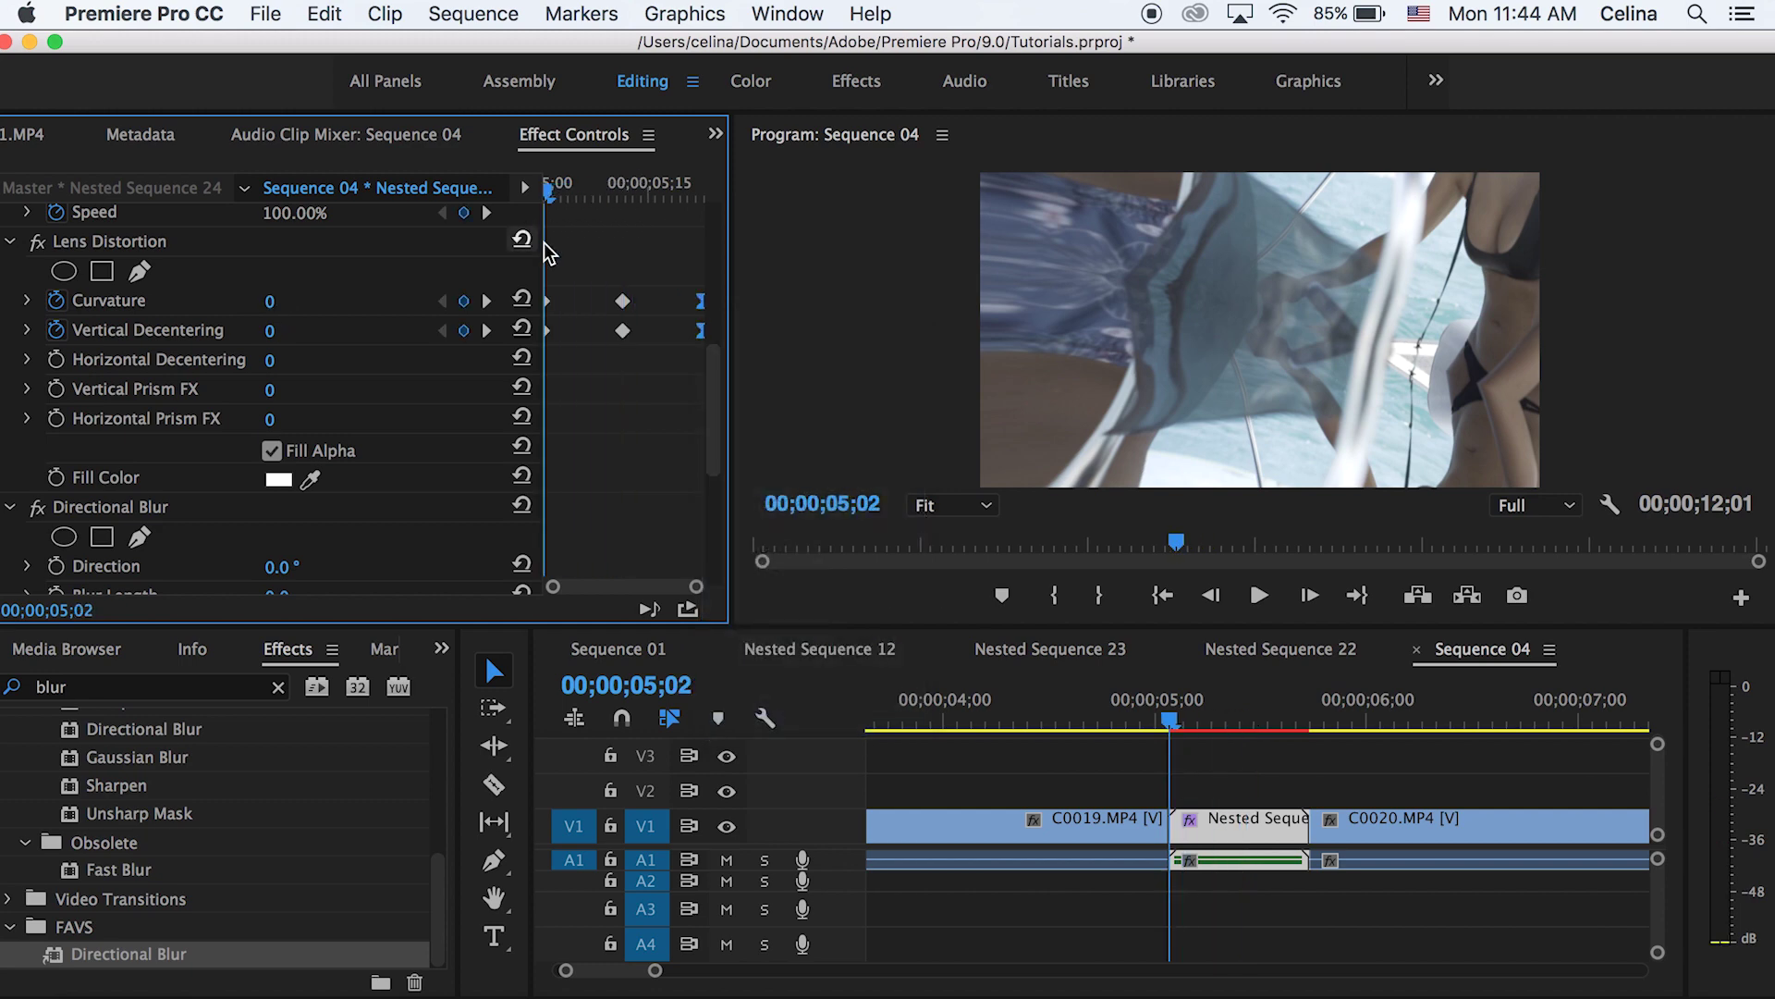
key("space")
left_click_drag(1218, 702, 1154, 700)
key("space")
left_click_drag(1152, 692, 1239, 682)
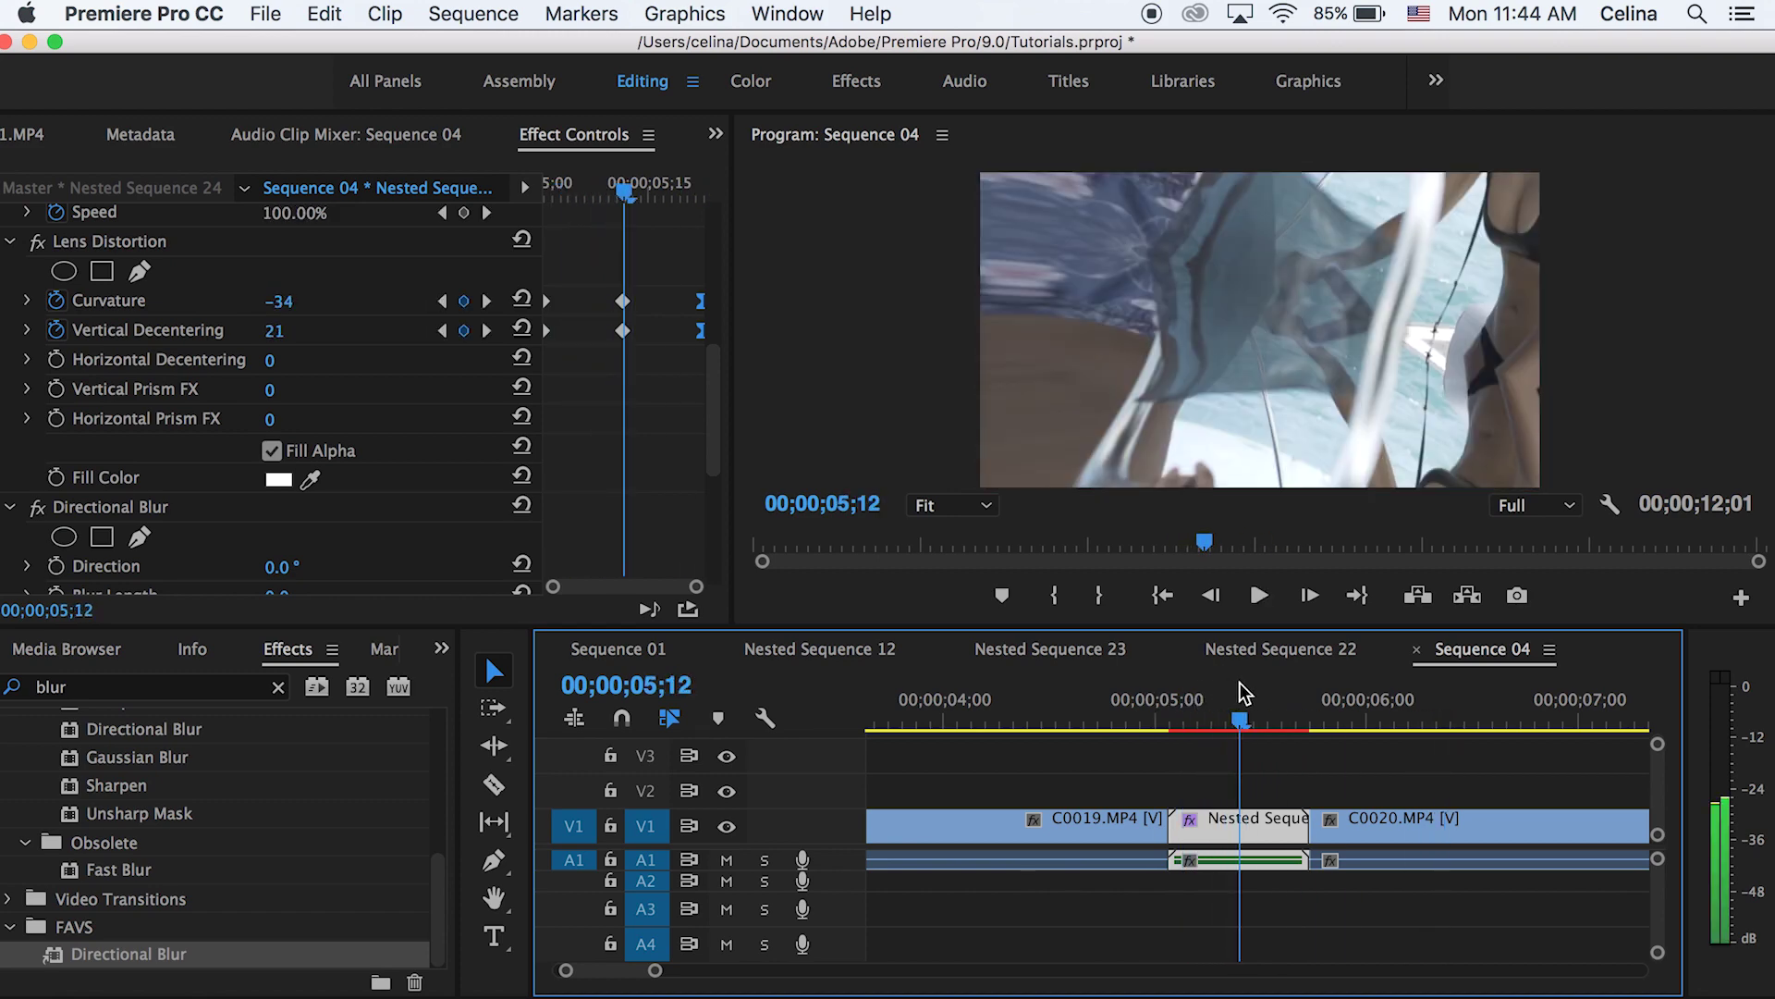
scroll(81, 564, "down", 5)
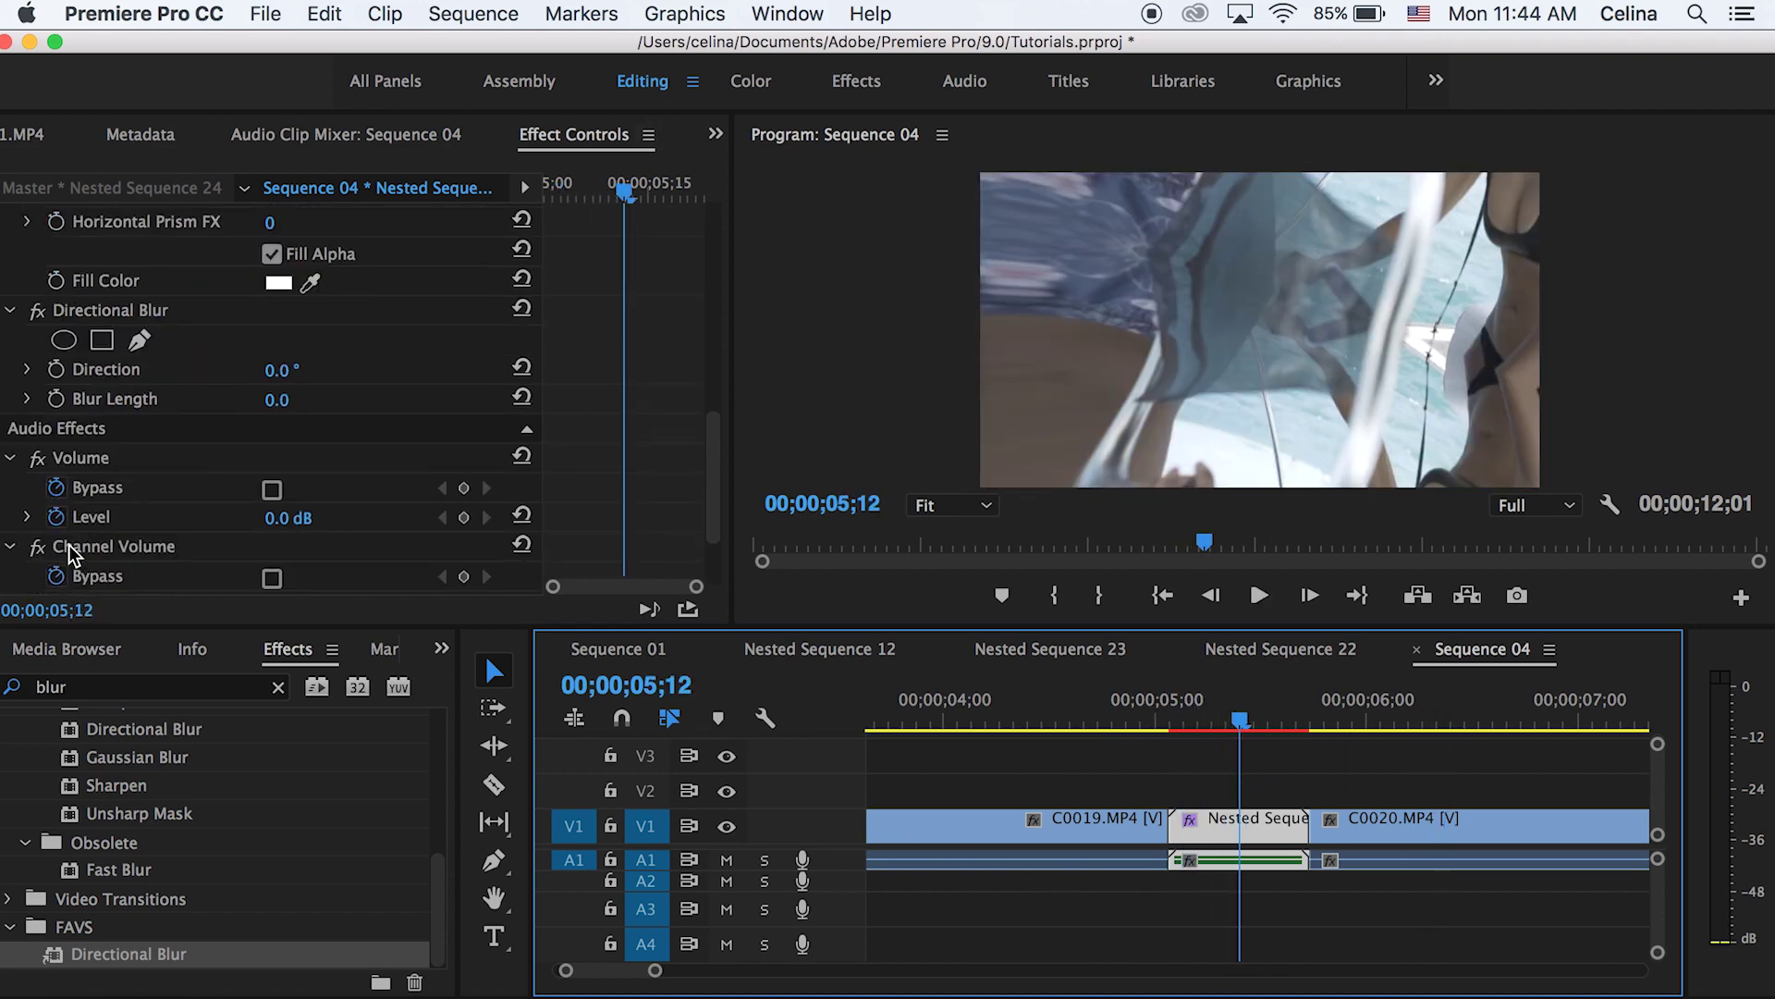
Step: Keyframe 35° Directional Blur Length: 0 at 05;02, 15 at 05;12, back to 0 at 05;22
key("Up")
left_click(56, 398)
scroll(725, 335, "up", 2)
left_click_drag(618, 185, 623, 187)
left_click_drag(309, 483, 314, 456)
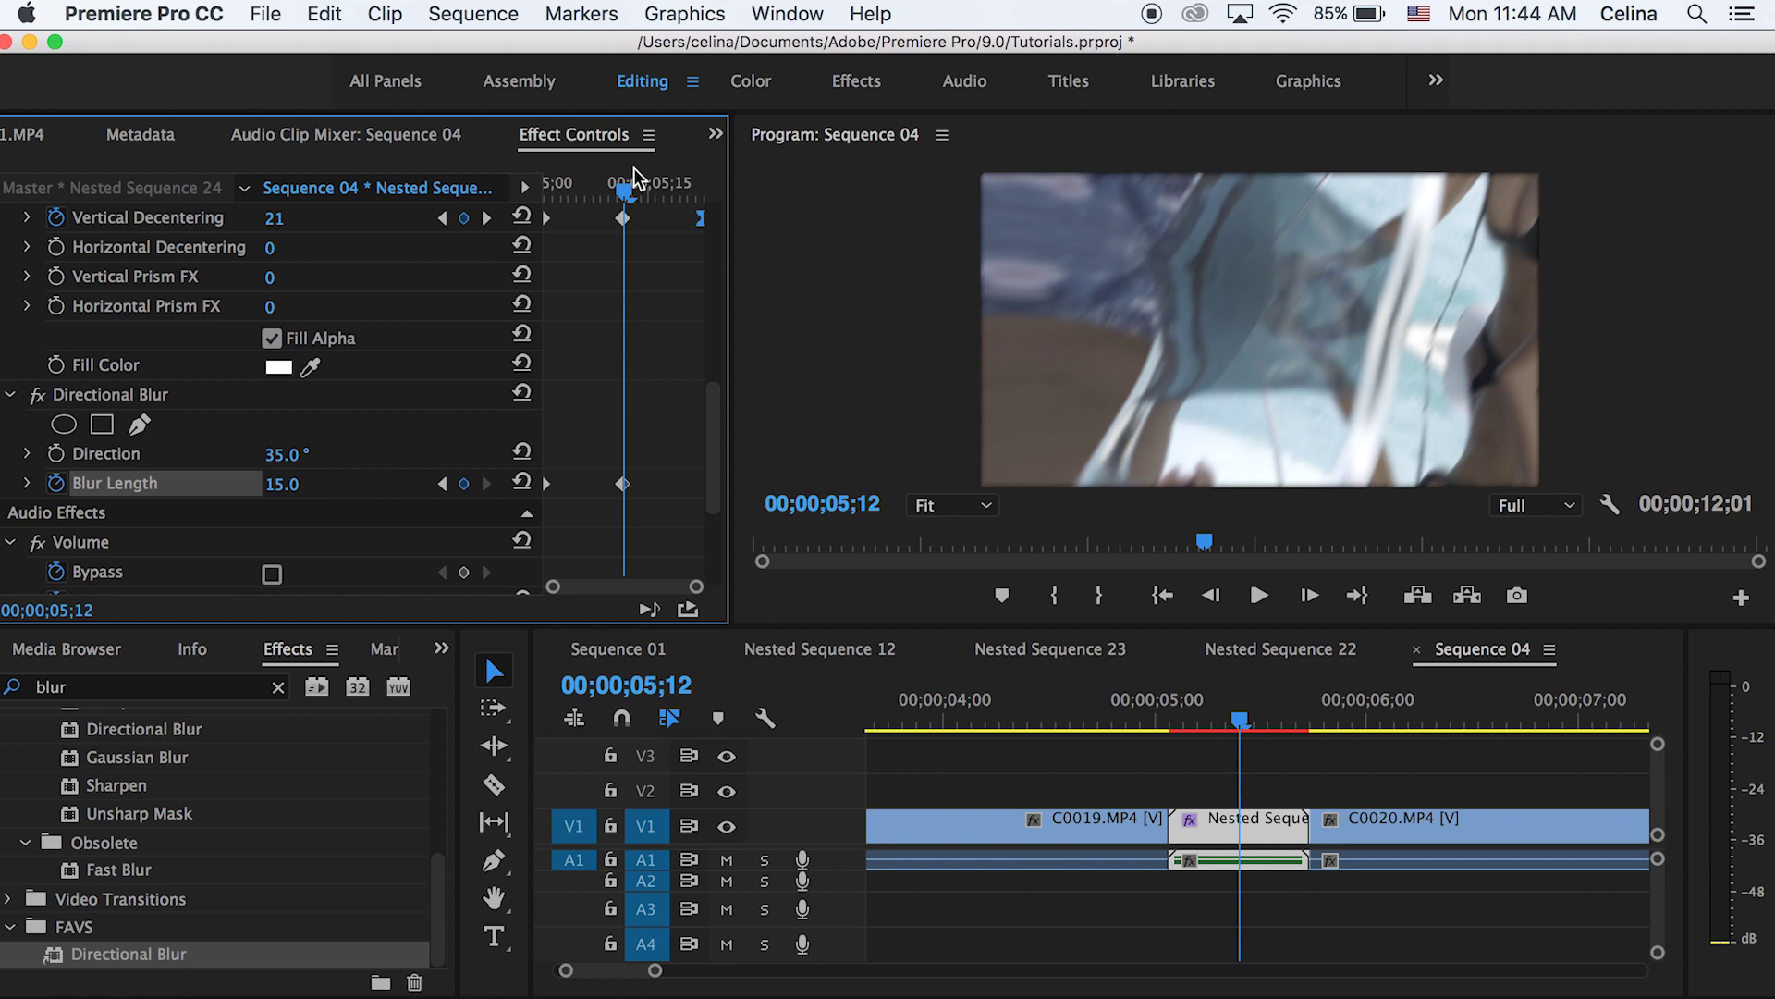
left_click_drag(635, 183, 702, 185)
left_click(521, 392)
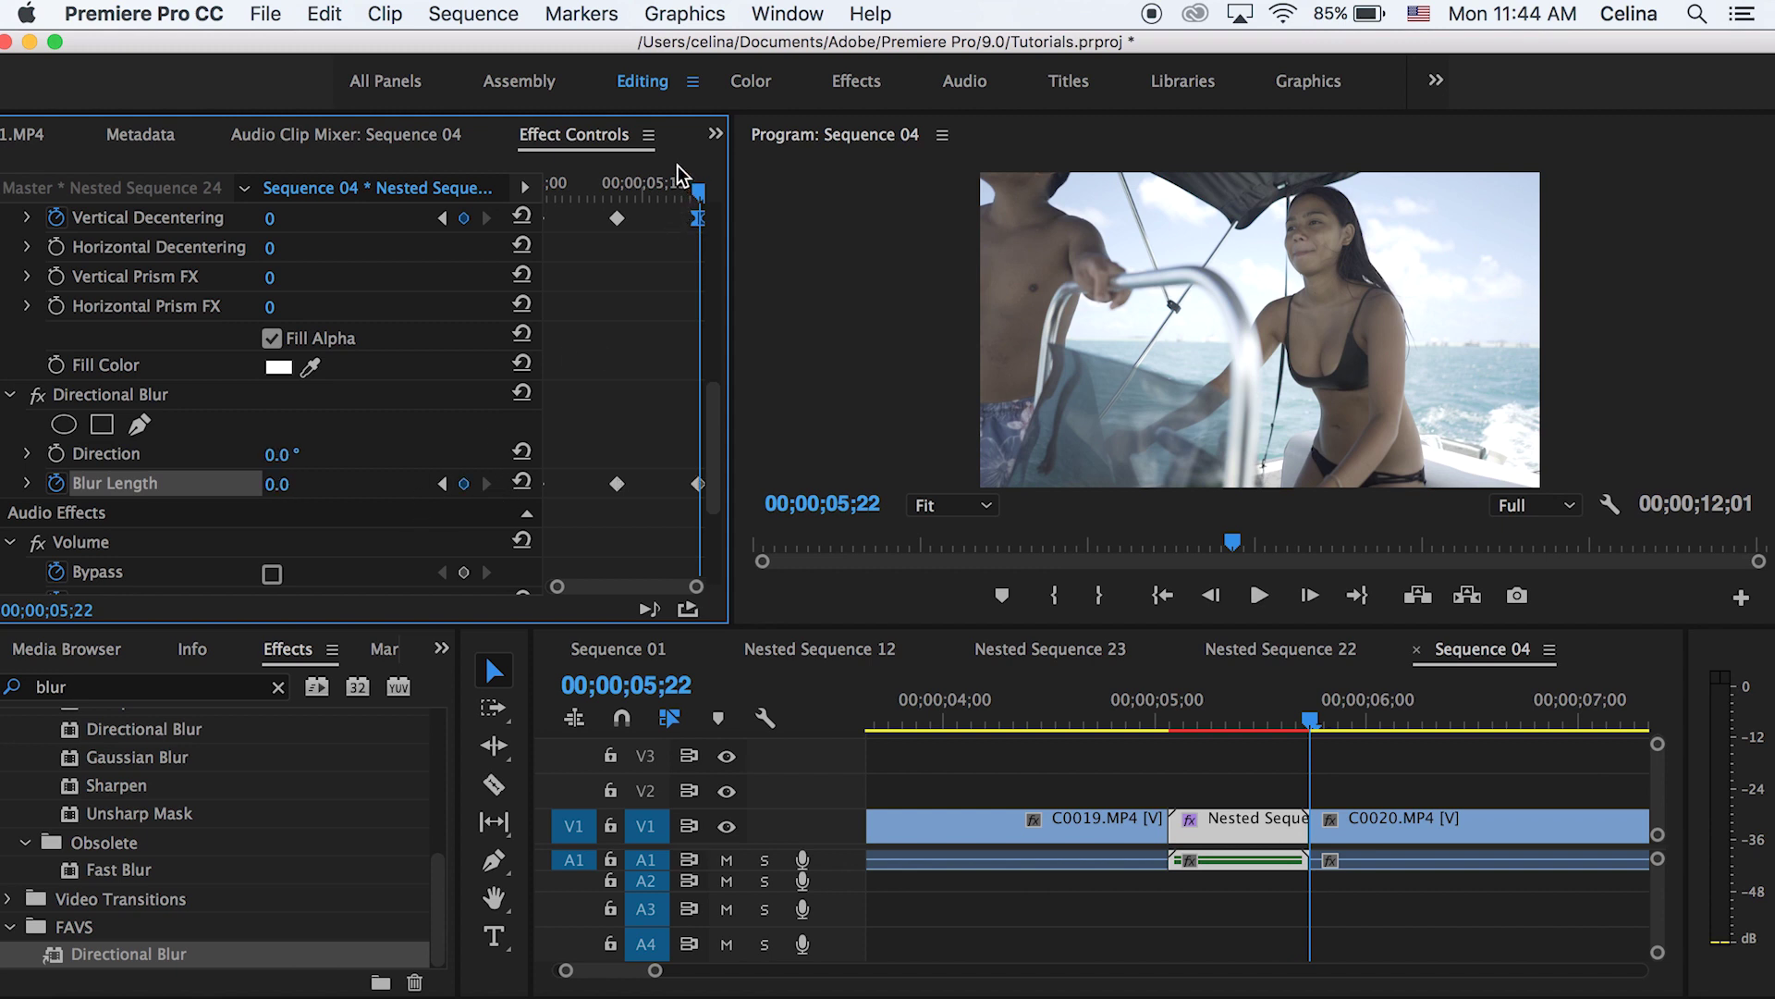
Step: Play the blurred zoom transition back from 04;26 to review it
left_click_drag(695, 184, 679, 184)
key("space")
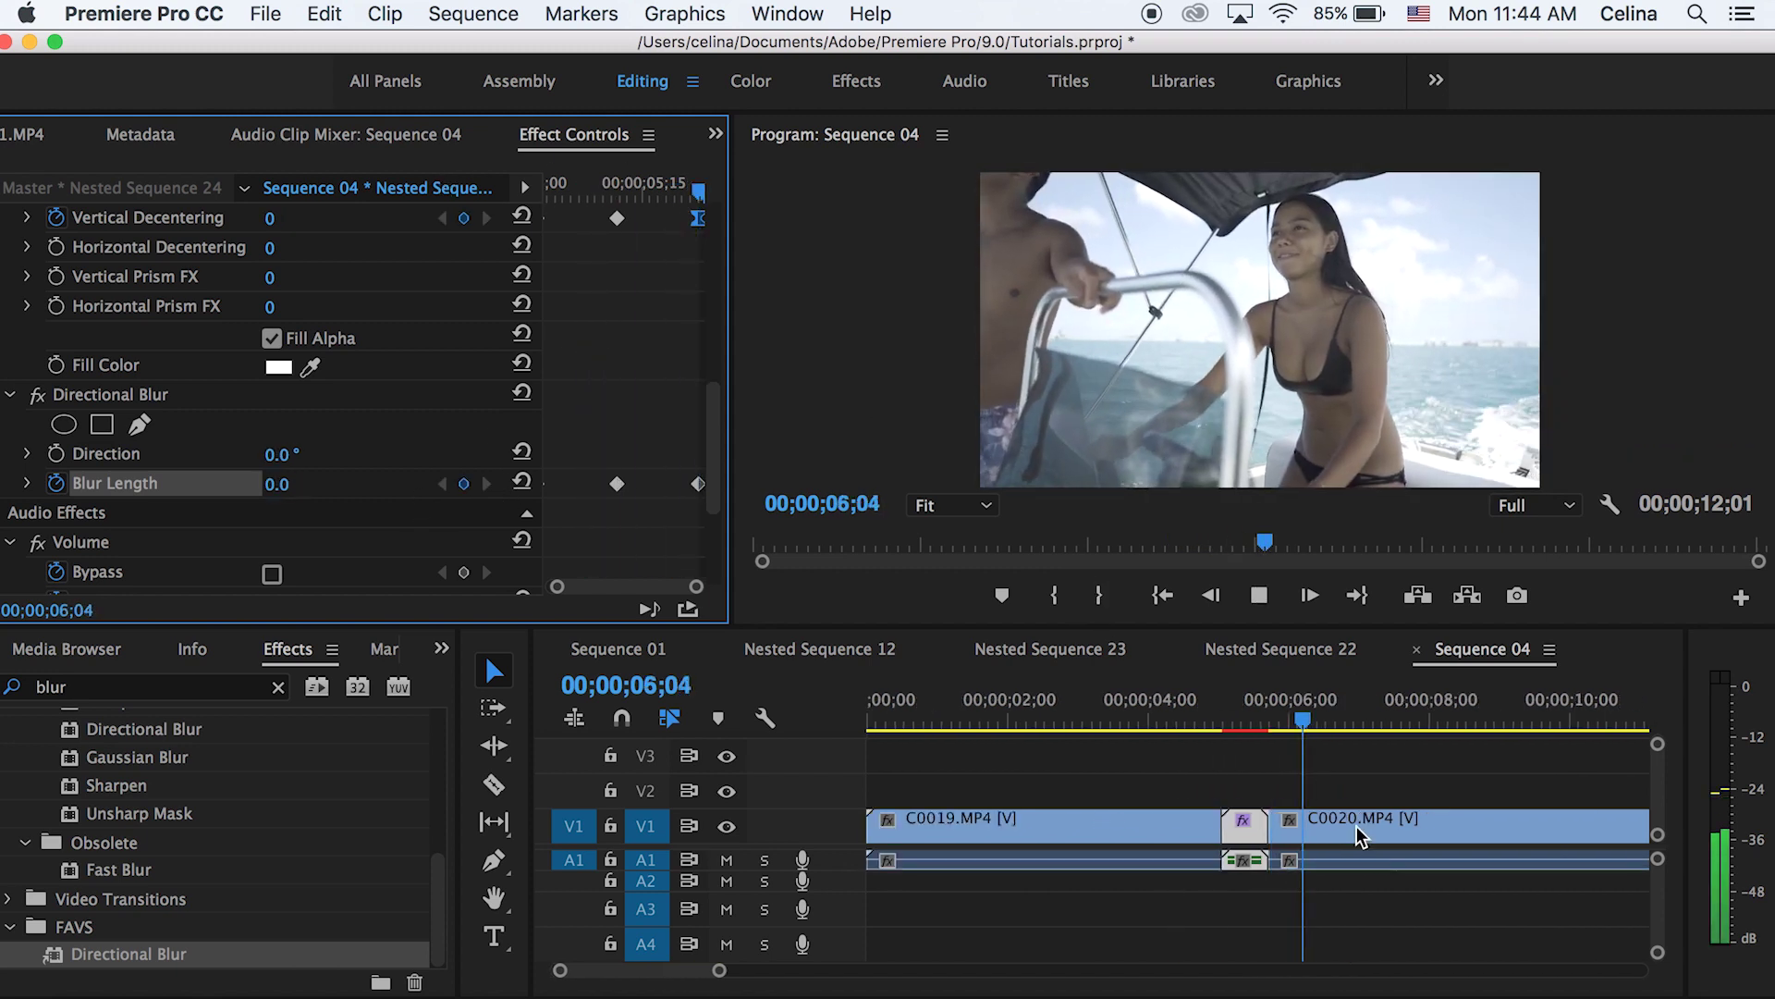
left_click(1210, 718)
key("space")
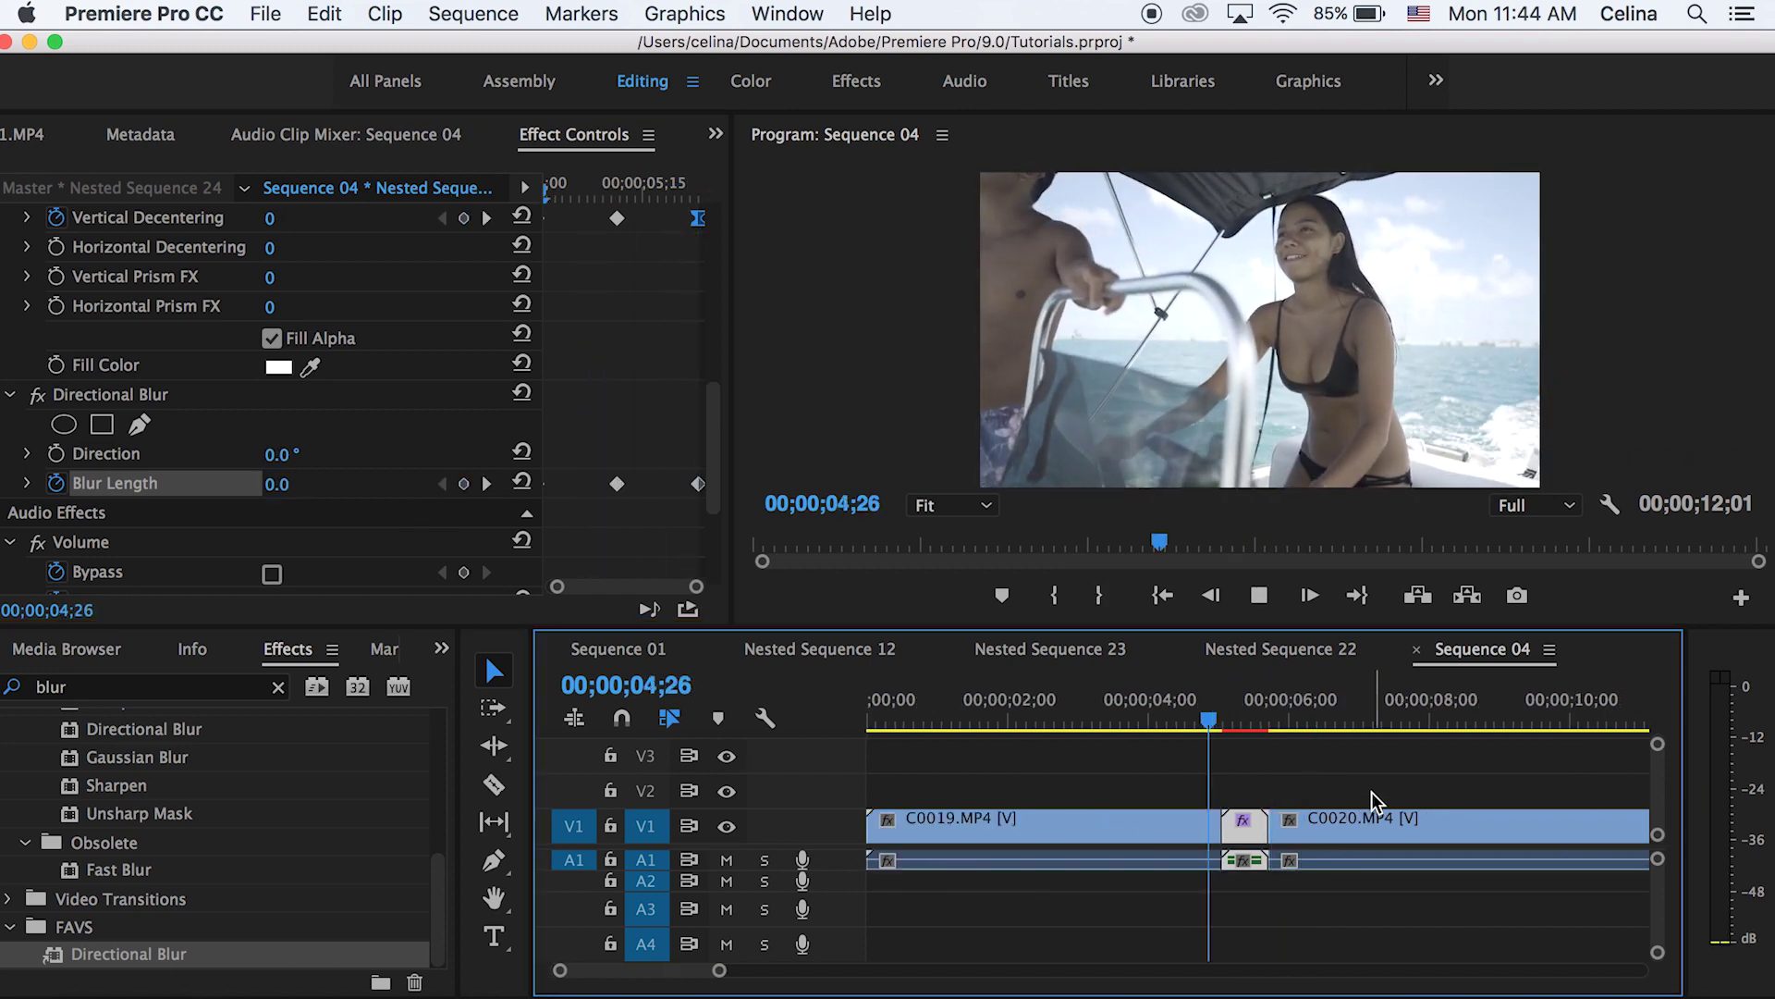